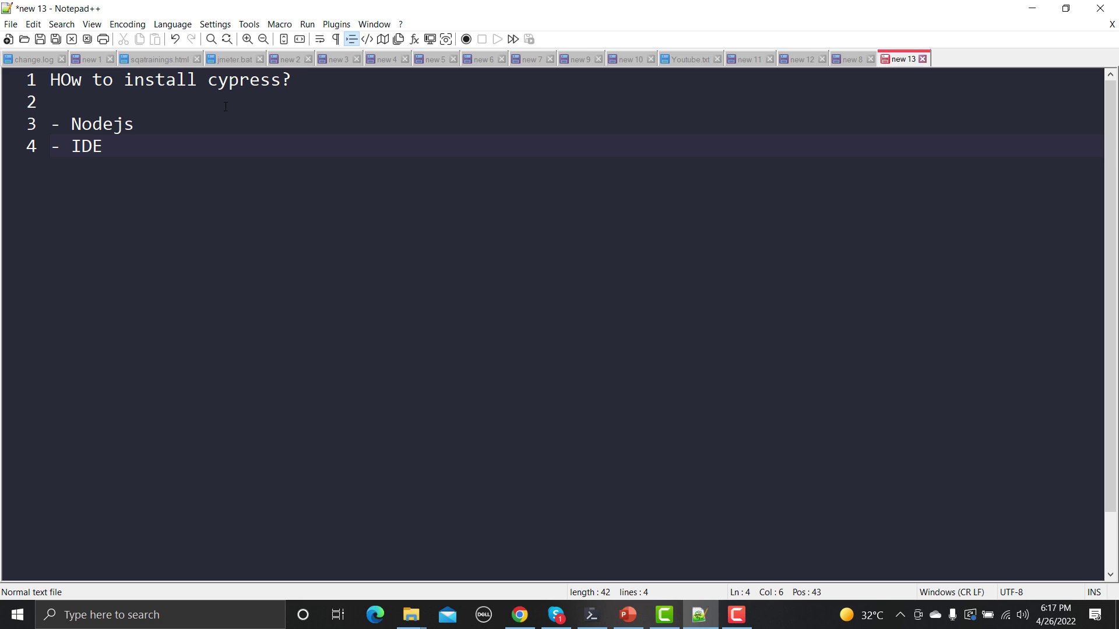
# Add "Visual Studio Code" after IDE in the Cypress installation notes
pyautogui.write('Visual Studio ')
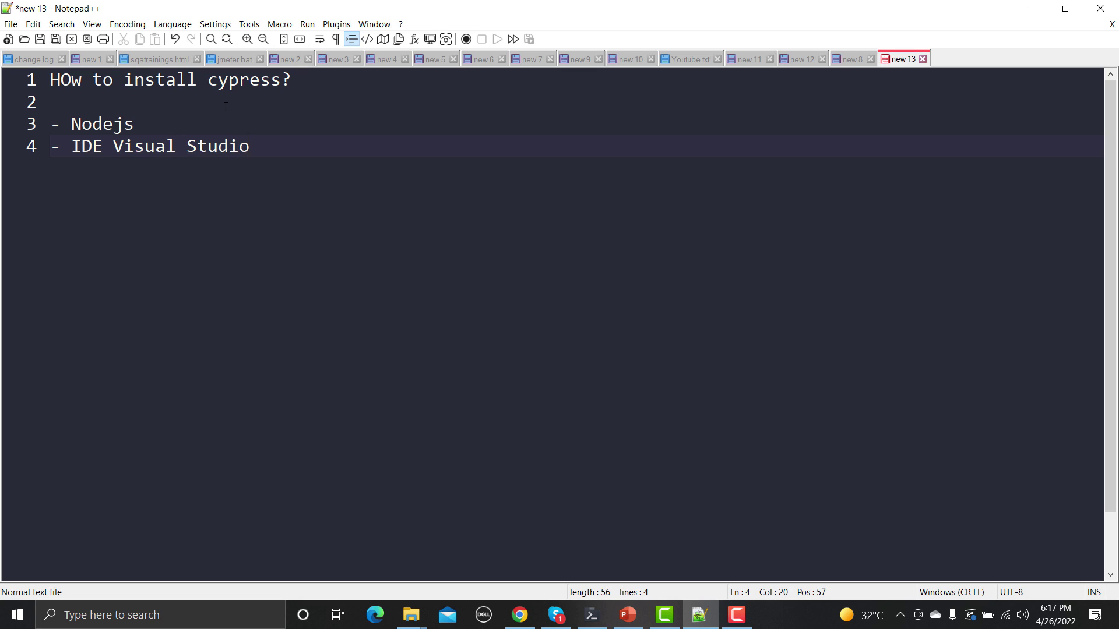
pyautogui.write('Code')
# Switch to Chrome, search Google for "download node js" and open the official Node.js download page
pyautogui.click(520, 613)
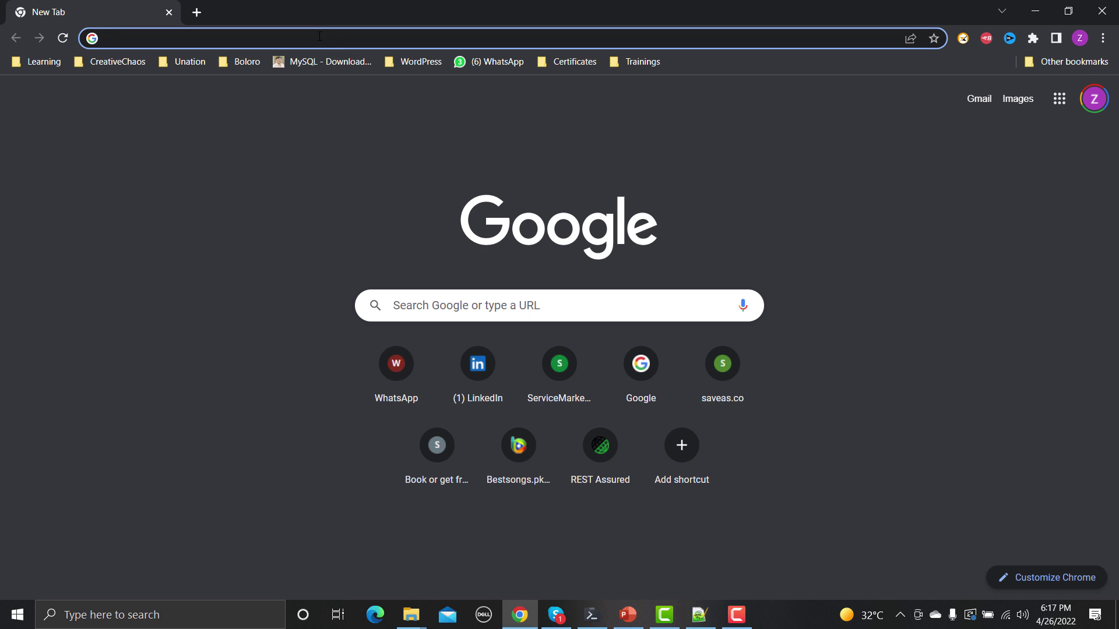
pyautogui.click(319, 36)
pyautogui.write('dow')
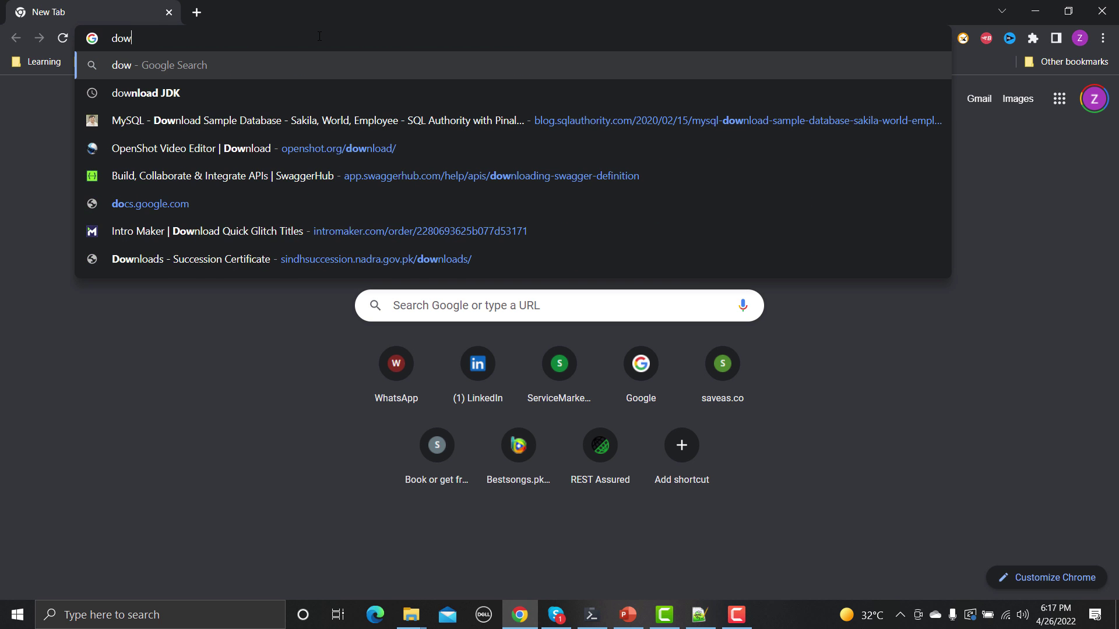
pyautogui.write('nload ')
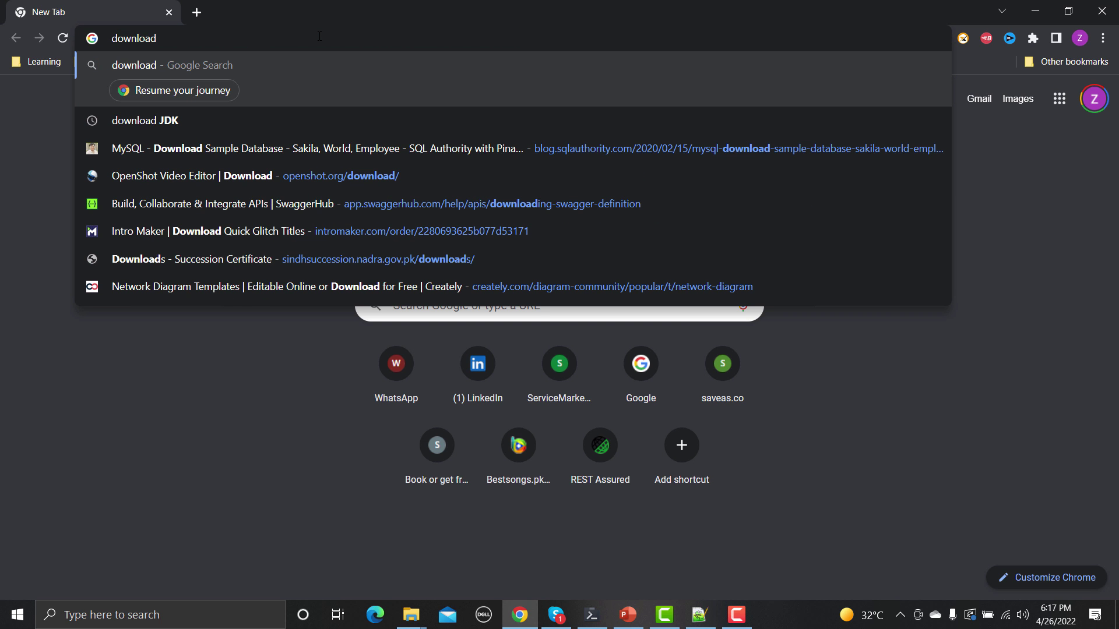
pyautogui.write('node')
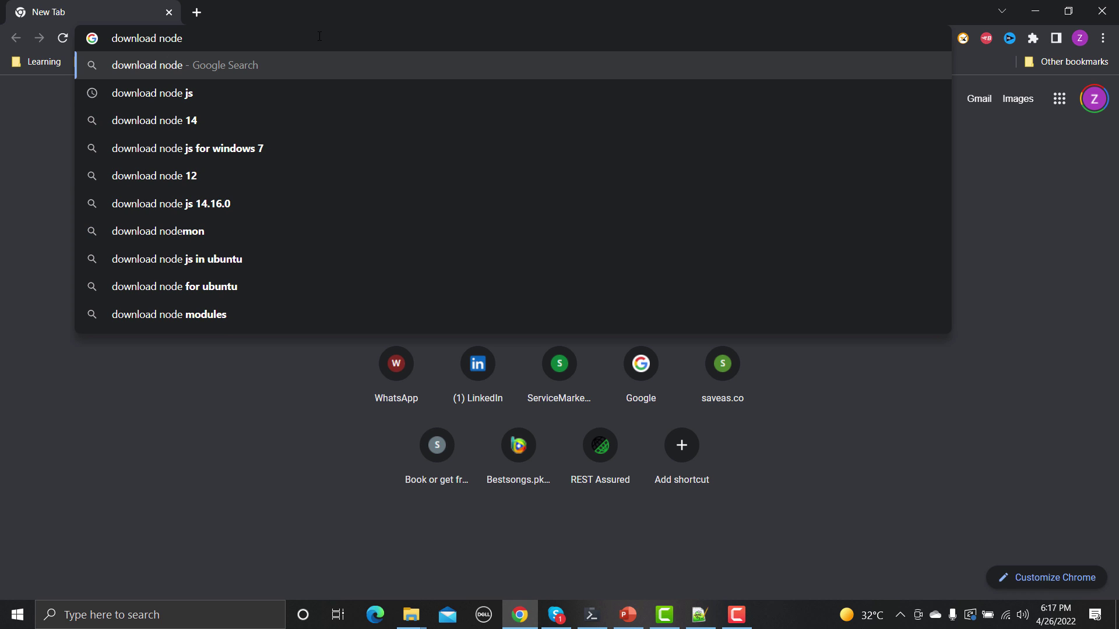
pyautogui.press('Down')
pyautogui.press('Return')
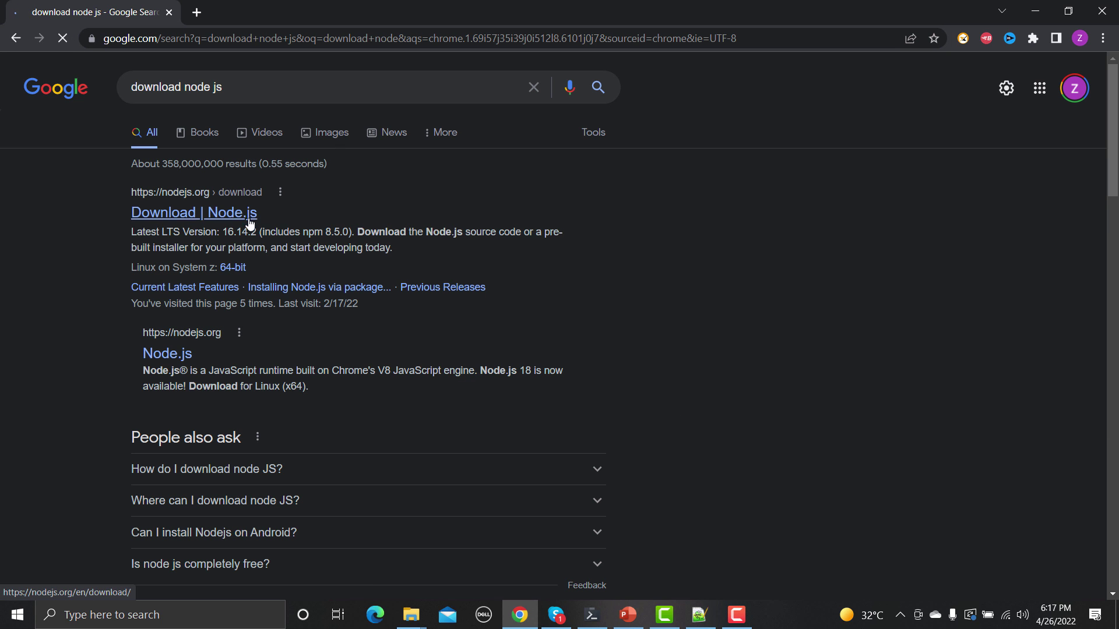
pyautogui.click(249, 217)
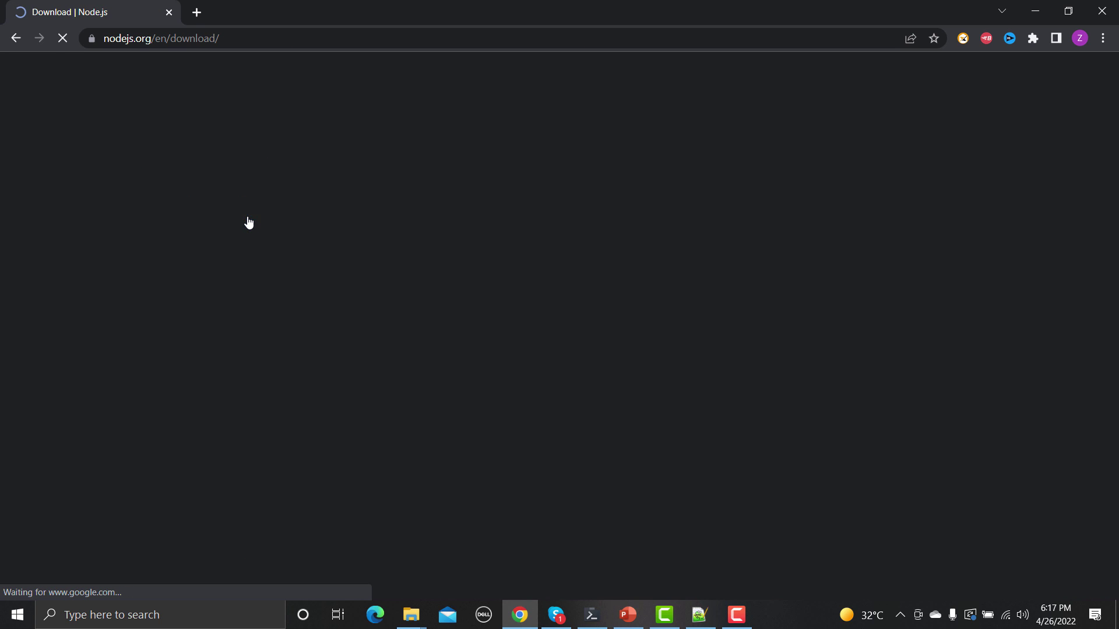
# Start downloading the LTS Windows installer node-v16.14.2-x64.msi, and cancel the download
pyautogui.scroll(-1, 337, 247)
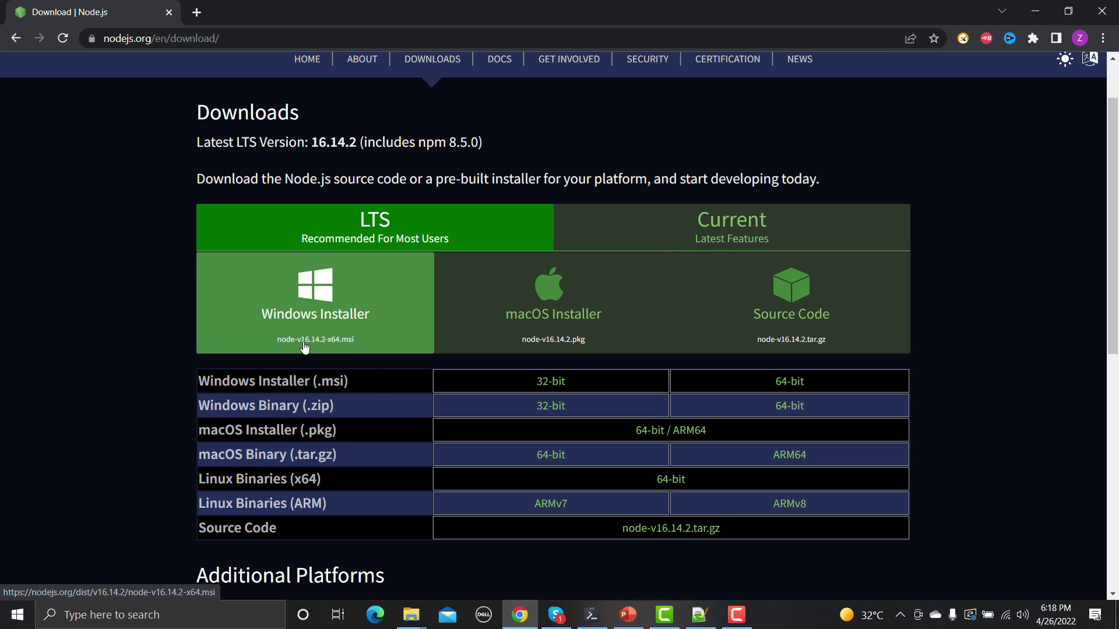
pyautogui.click(258, 296)
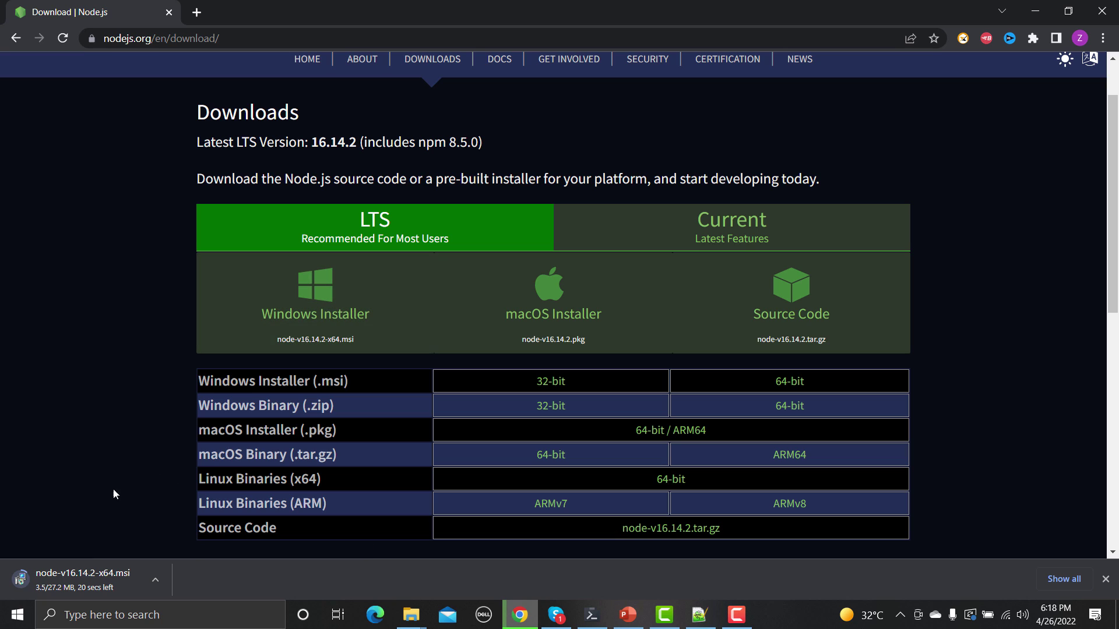
pyautogui.click(159, 579)
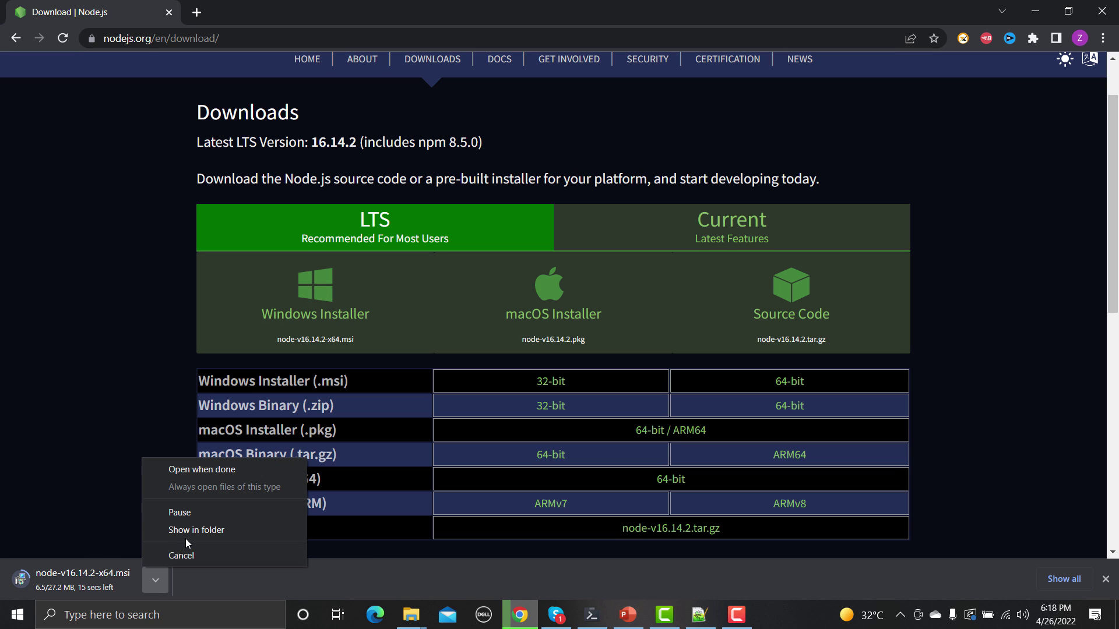
pyautogui.click(194, 554)
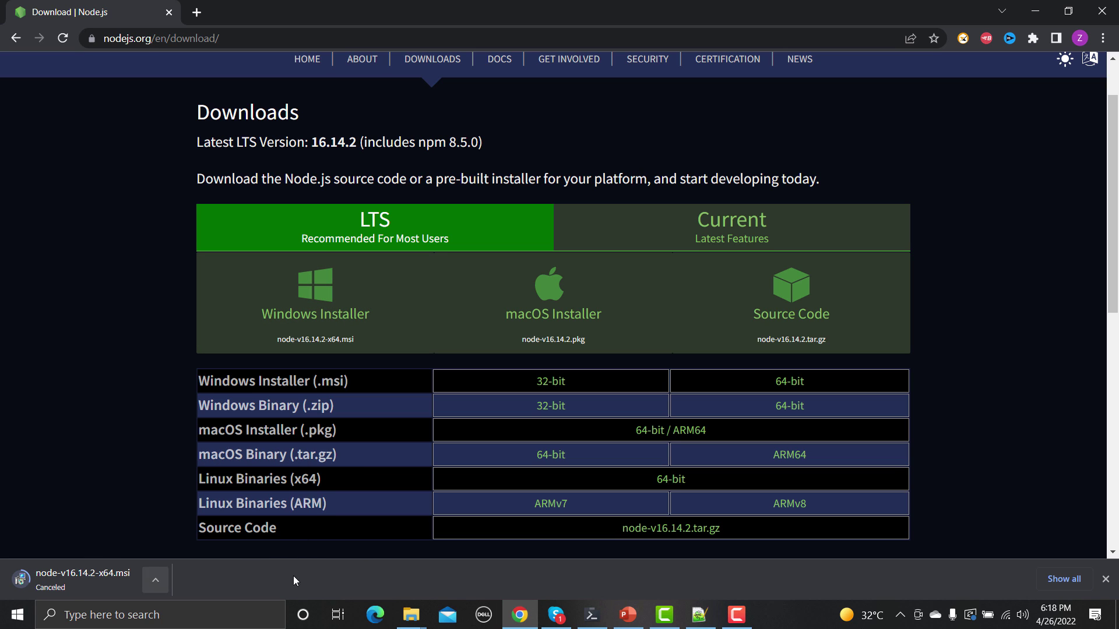
# Switch to File Explorer and run the node-v16.14.0-x64 installer from the Softwares (D:) drive
pyautogui.click(411, 616)
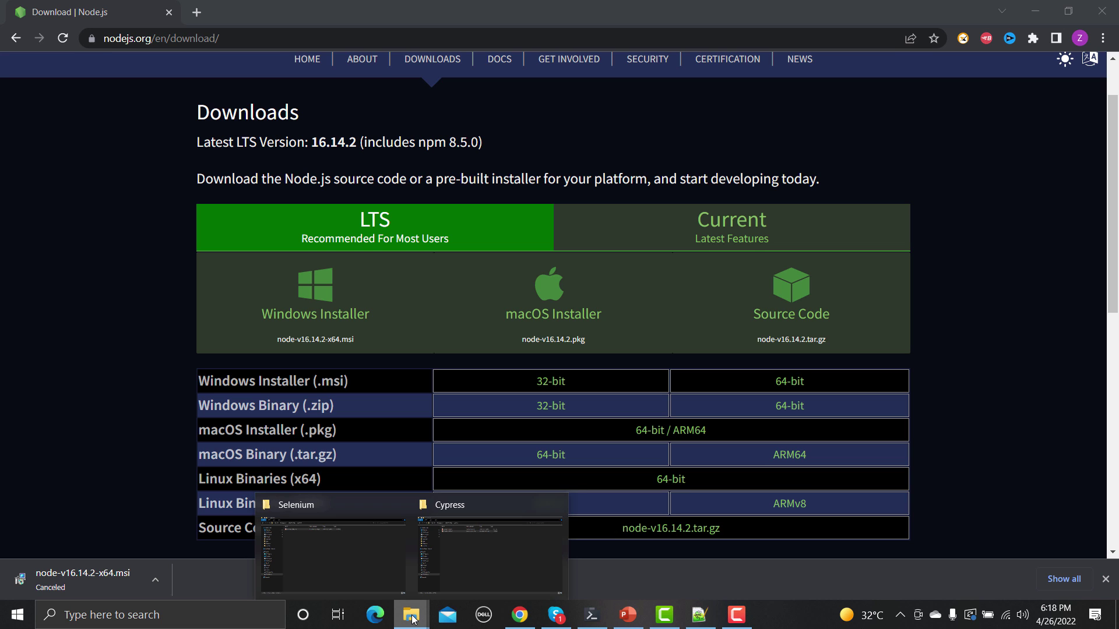
pyautogui.click(505, 551)
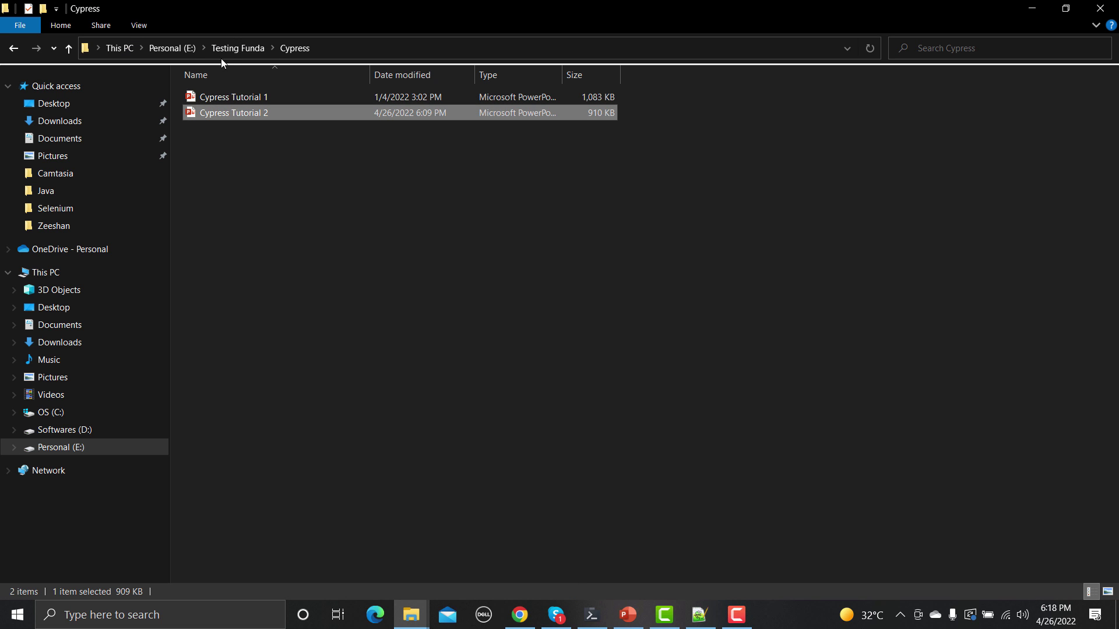
pyautogui.click(171, 48)
pyautogui.click(112, 46)
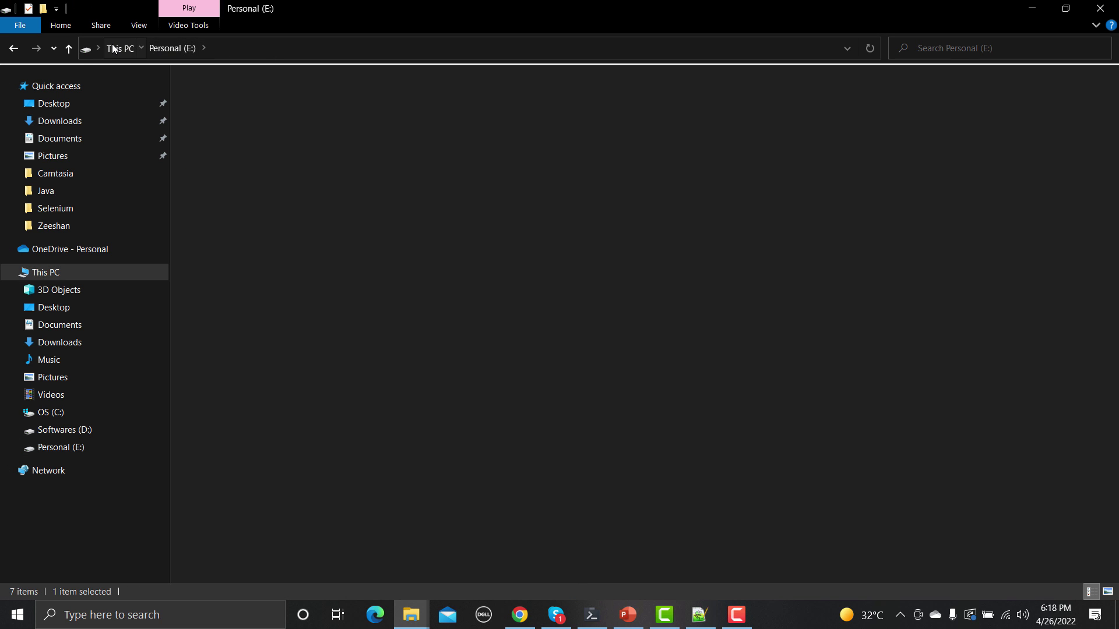
pyautogui.doubleClick(409, 208)
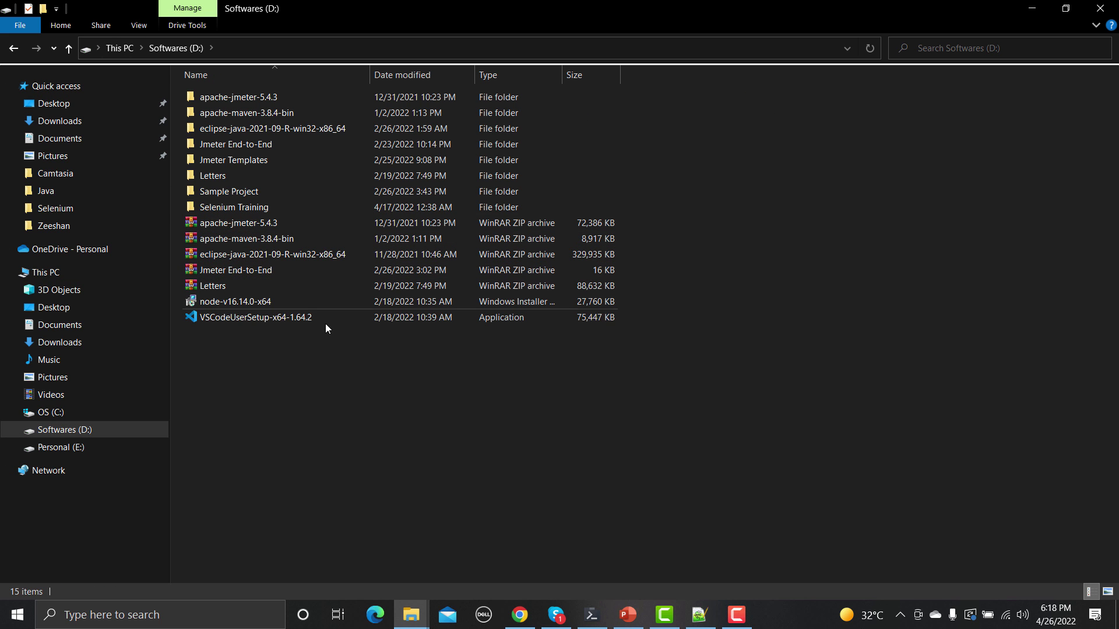
pyautogui.doubleClick(224, 304)
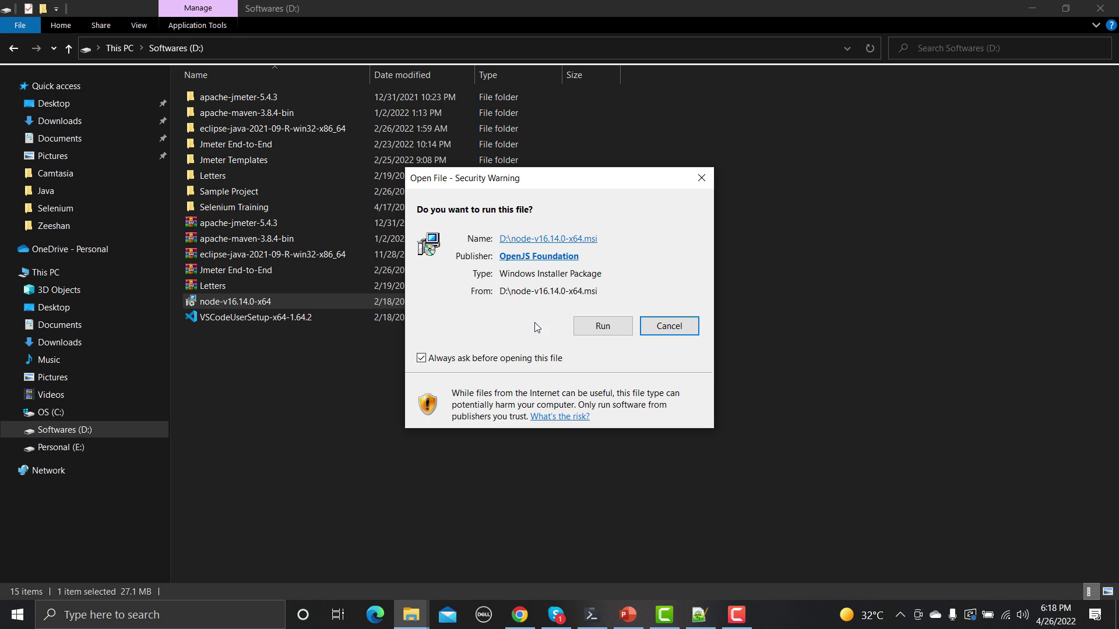
pyautogui.click(600, 327)
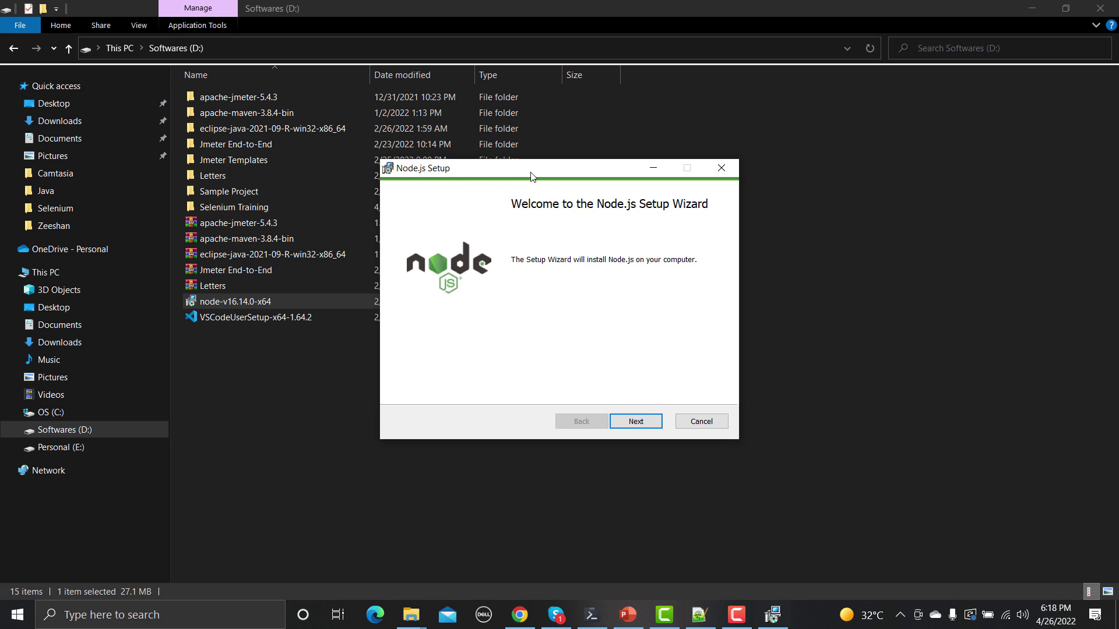
# Install Node.js with the setup wizard, accepting the license and keeping the default destination folder, features and native module tools setting
pyautogui.click(637, 423)
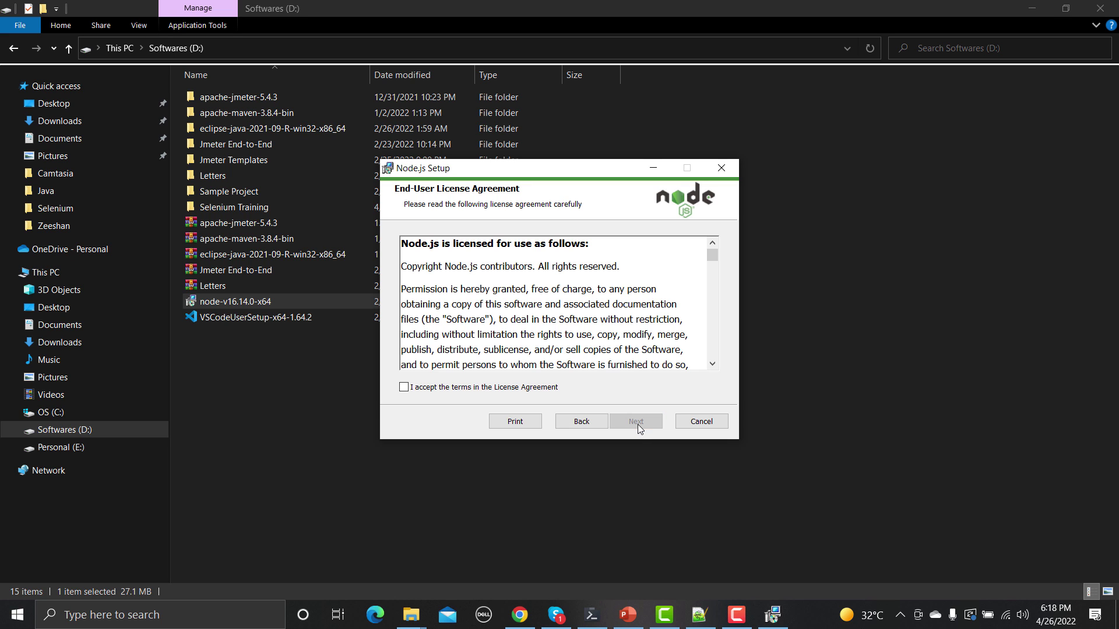
pyautogui.click(435, 390)
pyautogui.click(636, 422)
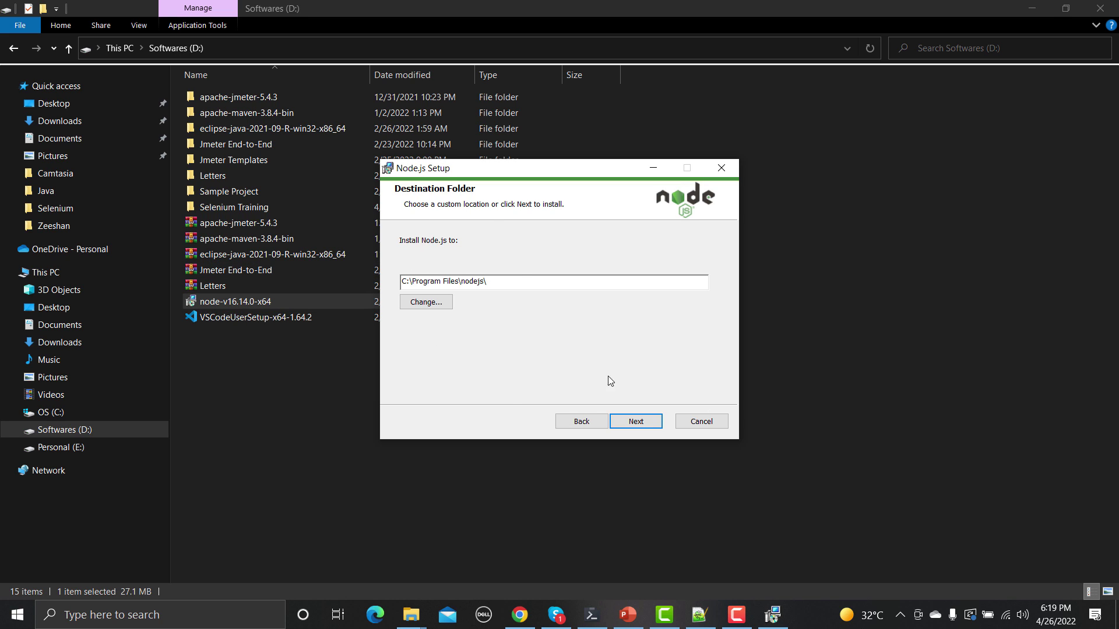
pyautogui.click(635, 422)
pyautogui.click(639, 422)
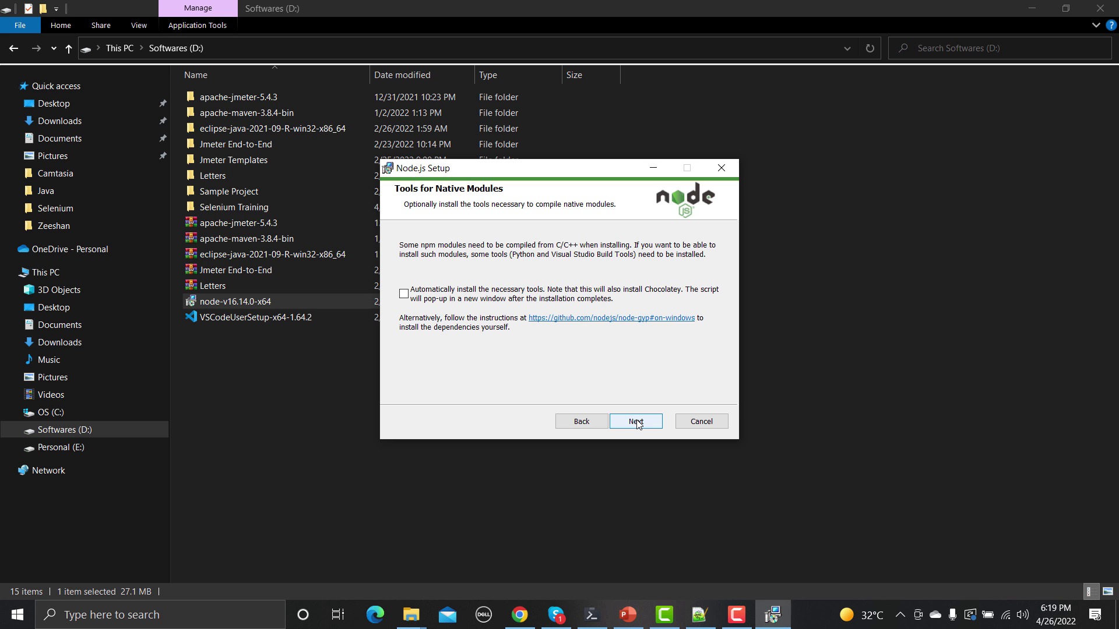
pyautogui.click(638, 422)
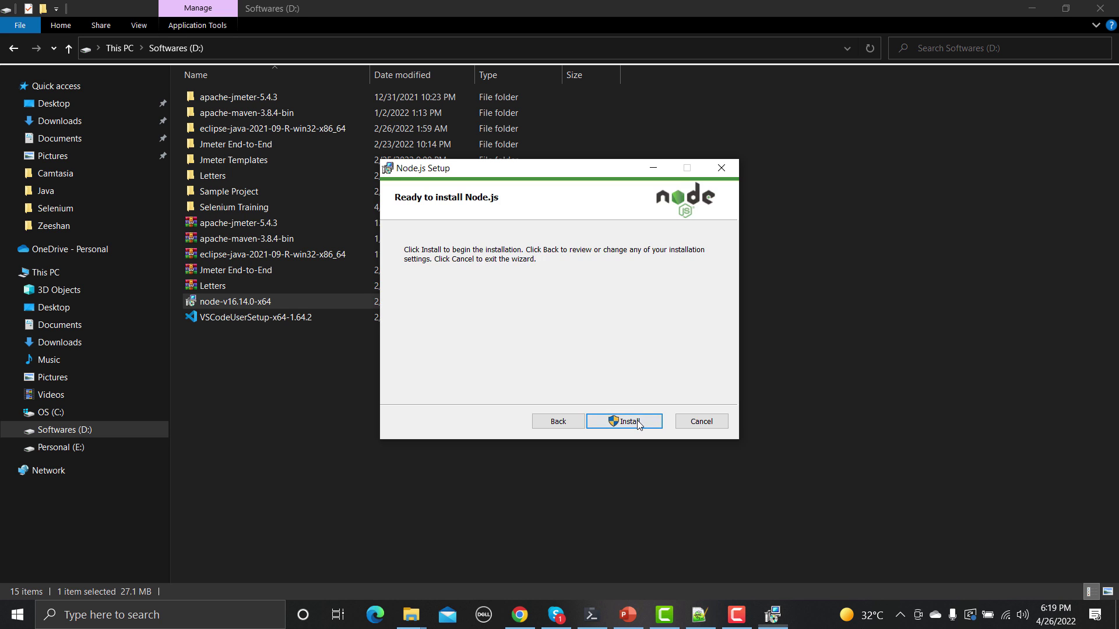
pyautogui.click(640, 421)
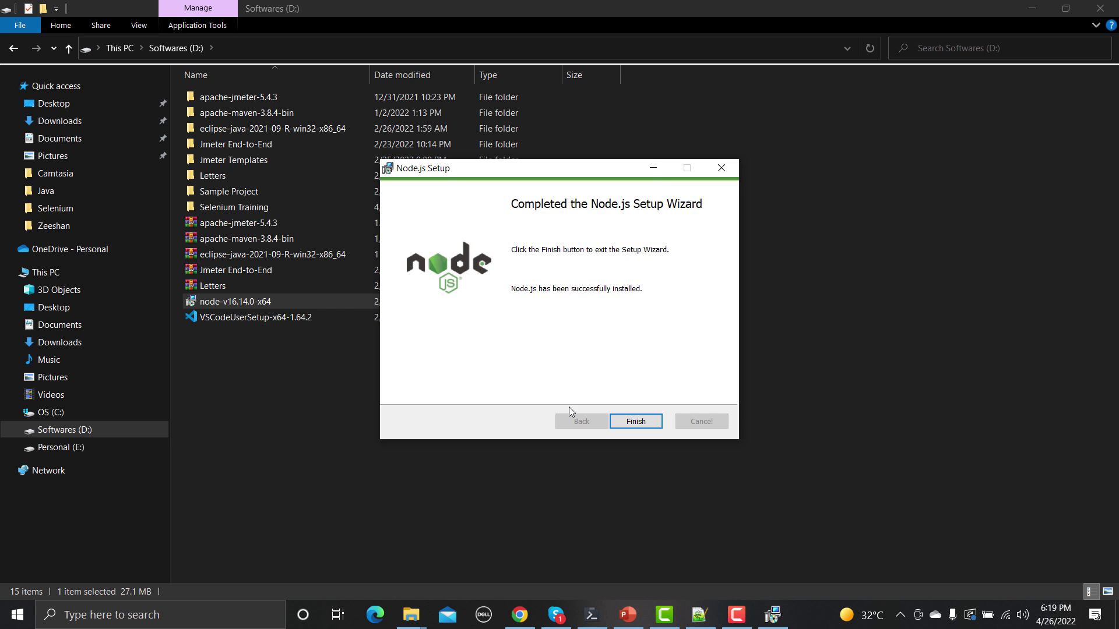
pyautogui.click(629, 424)
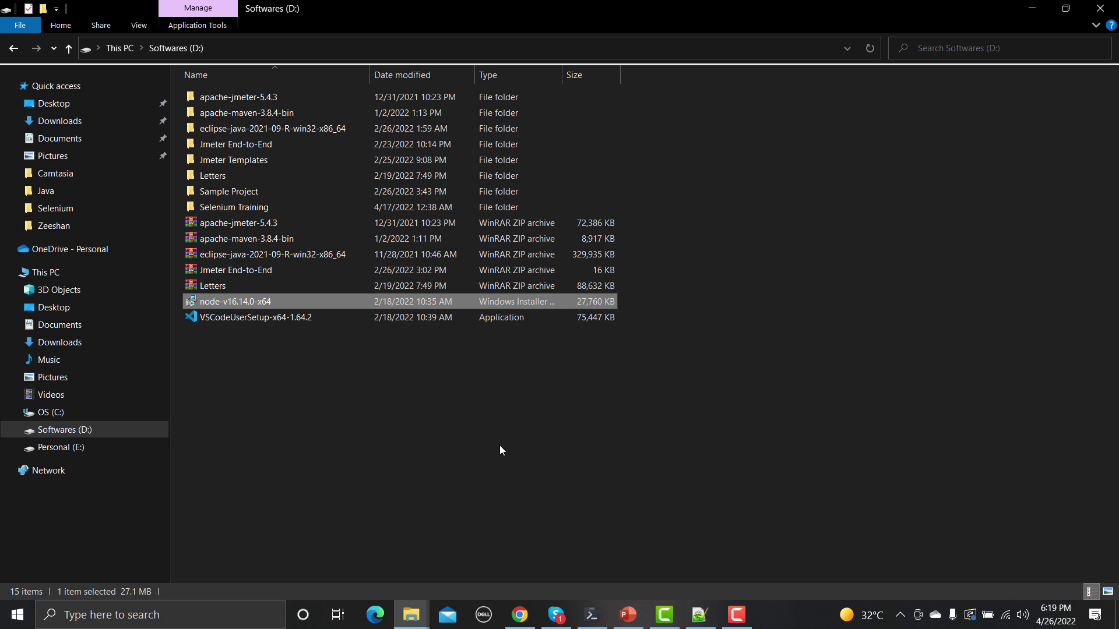
# Check the system environment variables for the Node.js entry and close the dialogs without making changes
pyautogui.click(242, 613)
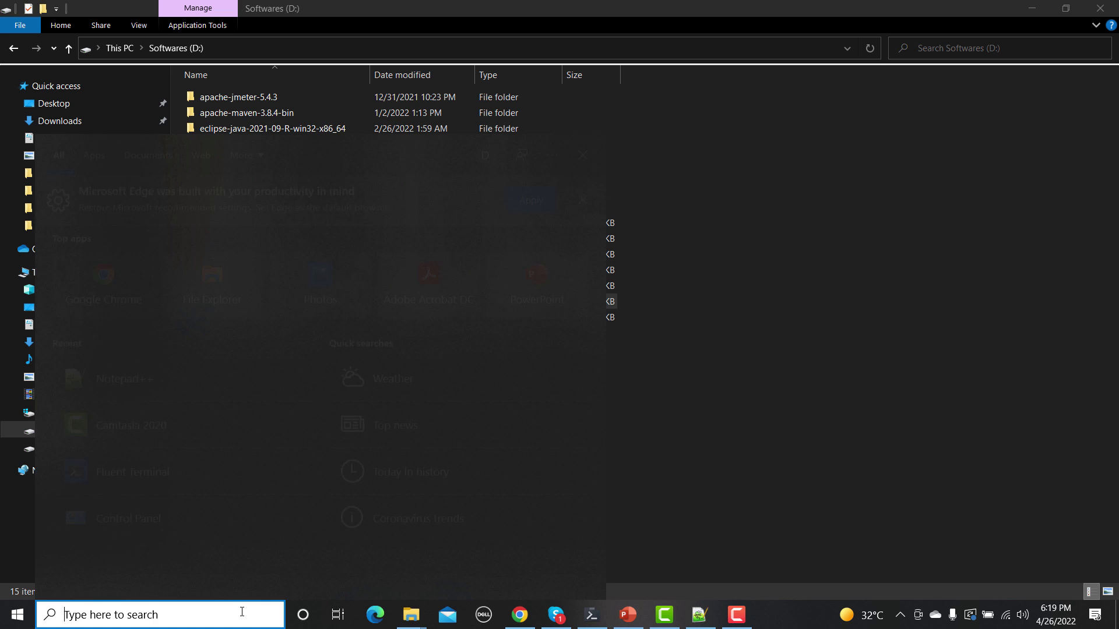
pyautogui.write('envi')
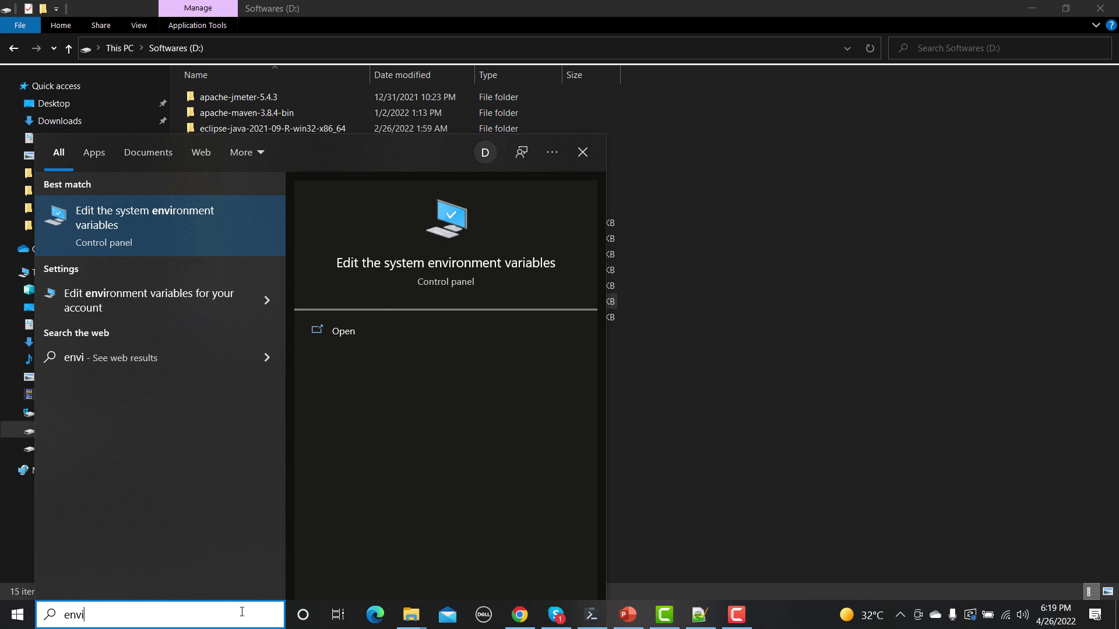
pyautogui.press('Return')
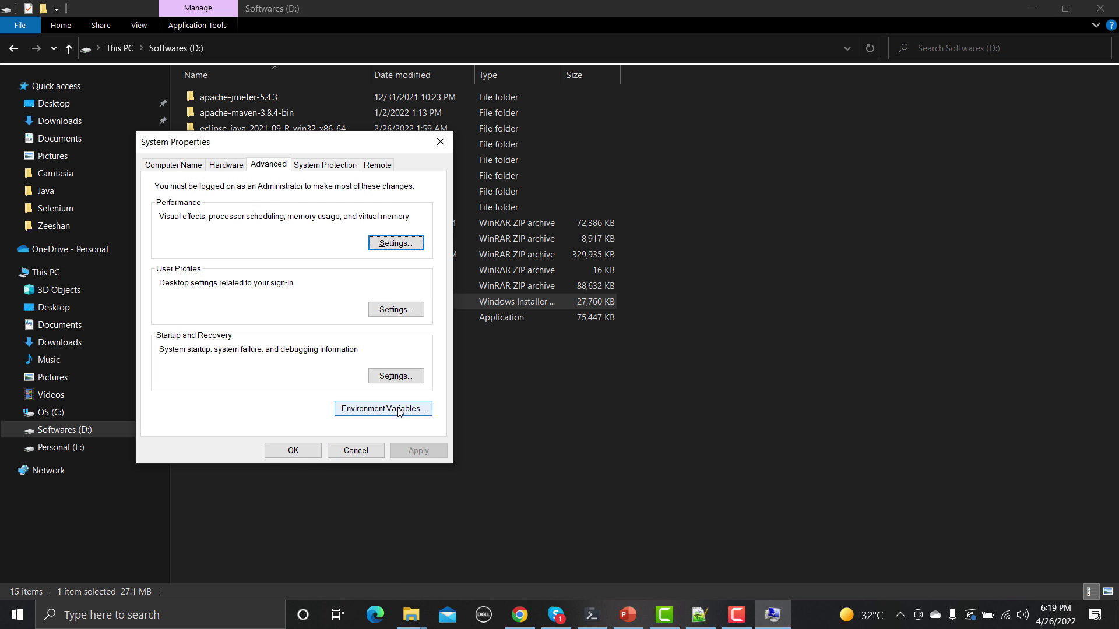
pyautogui.click(398, 409)
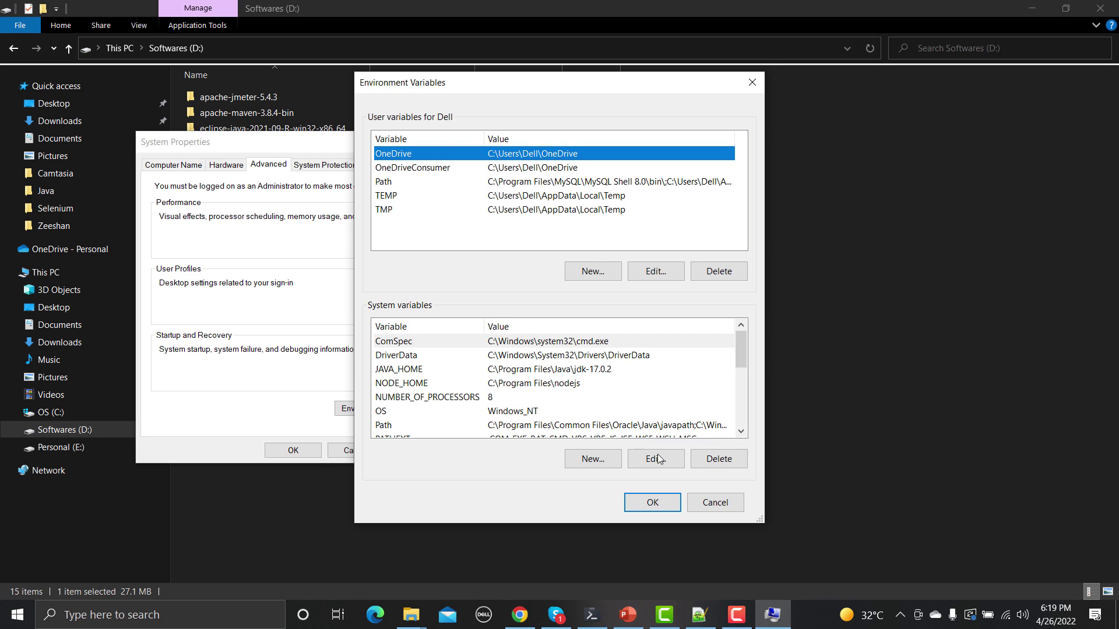
pyautogui.click(715, 503)
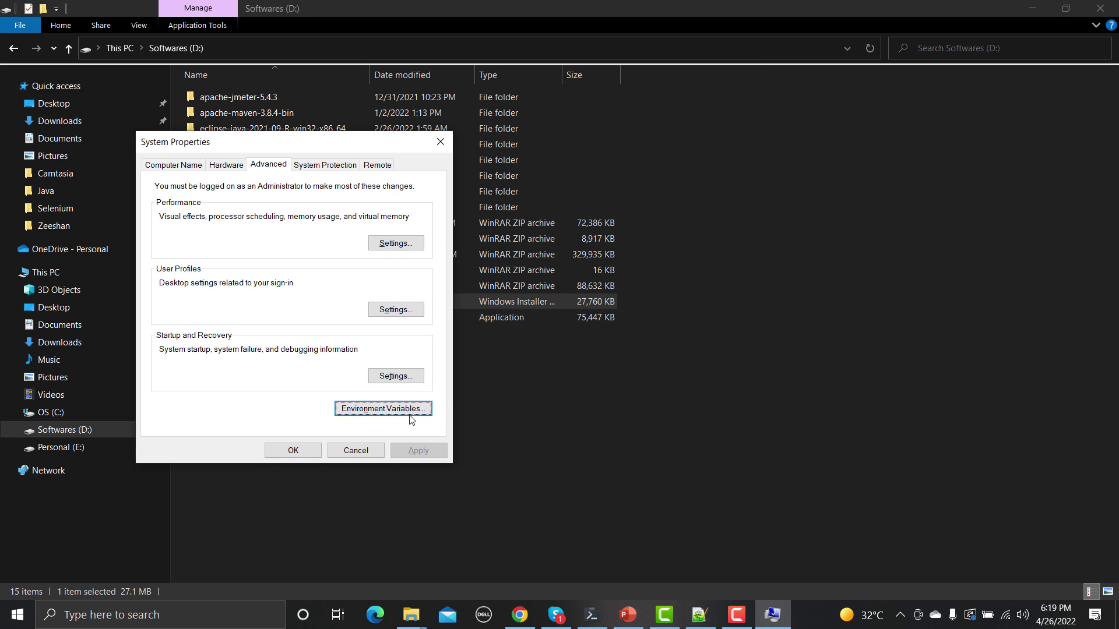
pyautogui.click(355, 451)
# Locate the nodejs installation folder under Program Files on the C: drive and view its contents
pyautogui.click(68, 411)
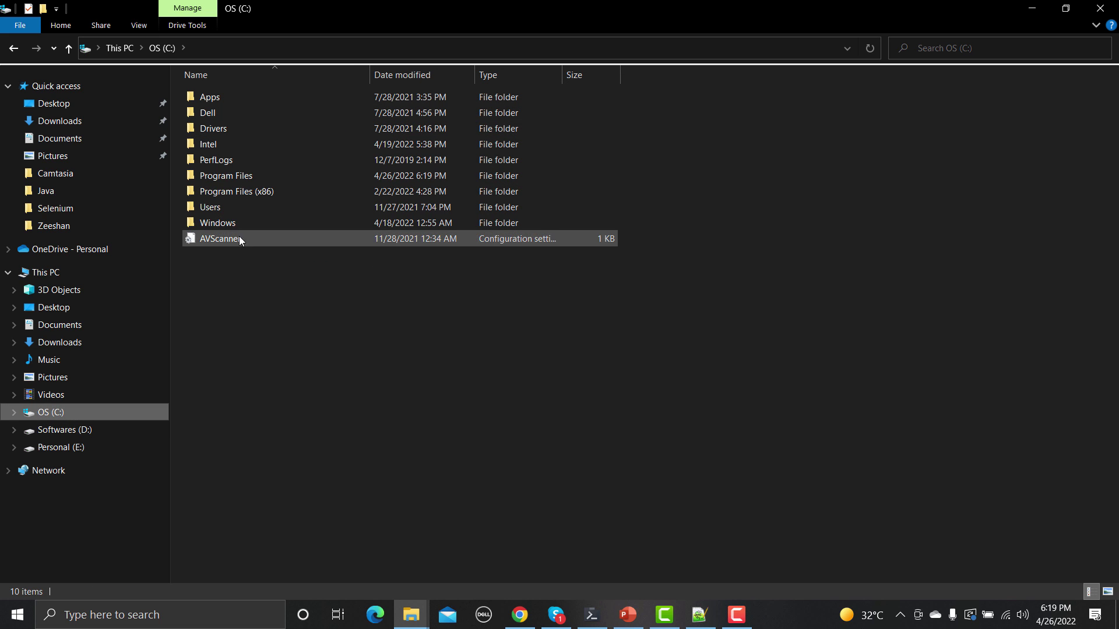
pyautogui.doubleClick(231, 213)
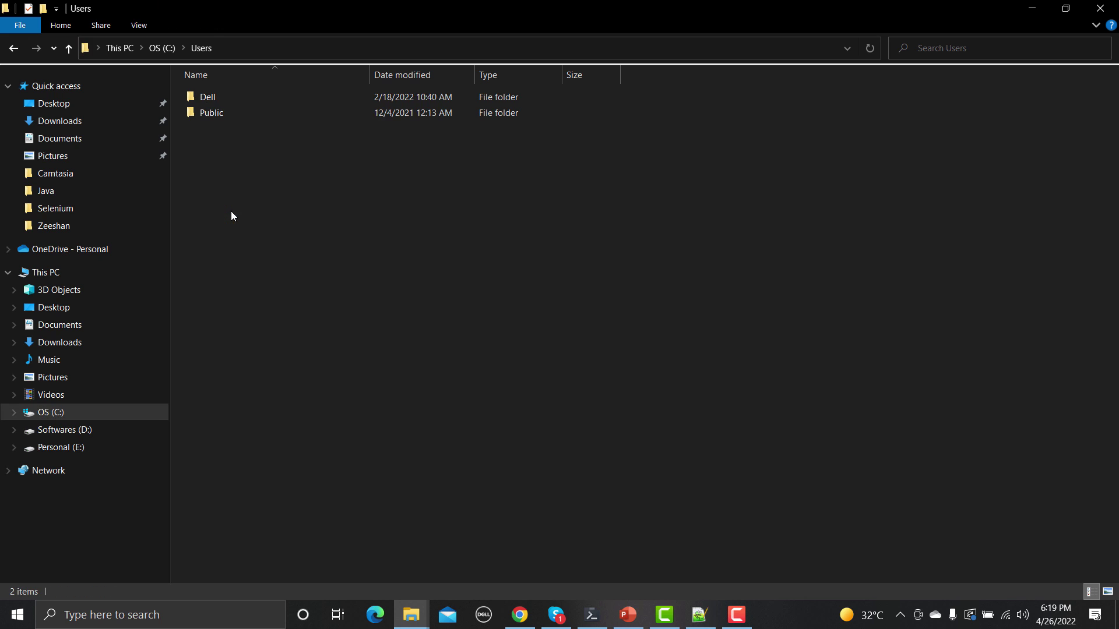
pyautogui.doubleClick(207, 98)
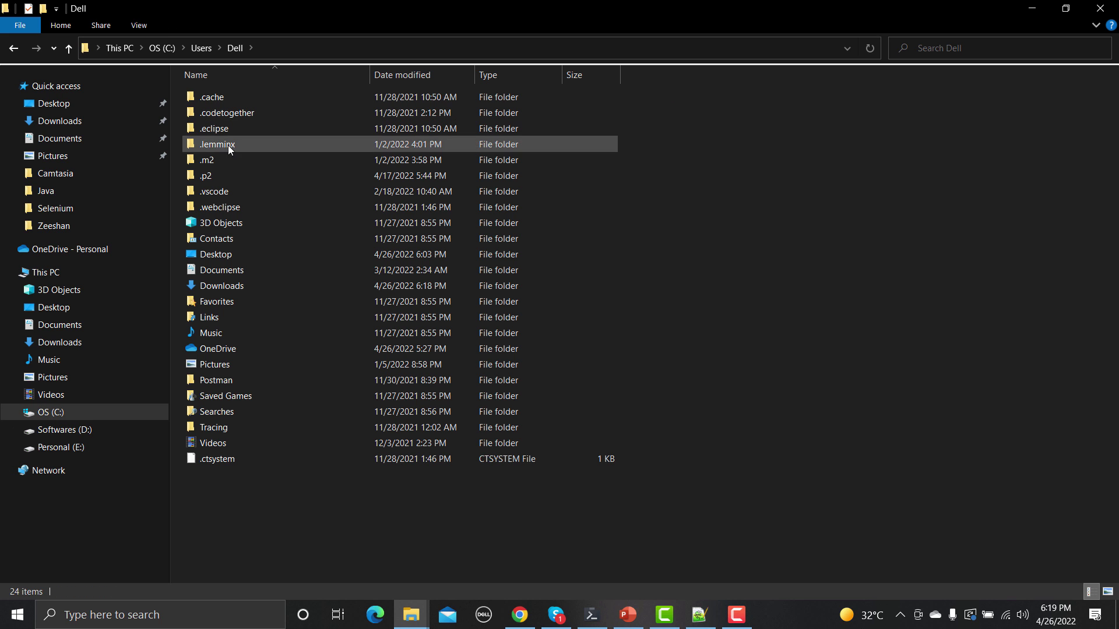
pyautogui.click(154, 48)
pyautogui.doubleClick(235, 180)
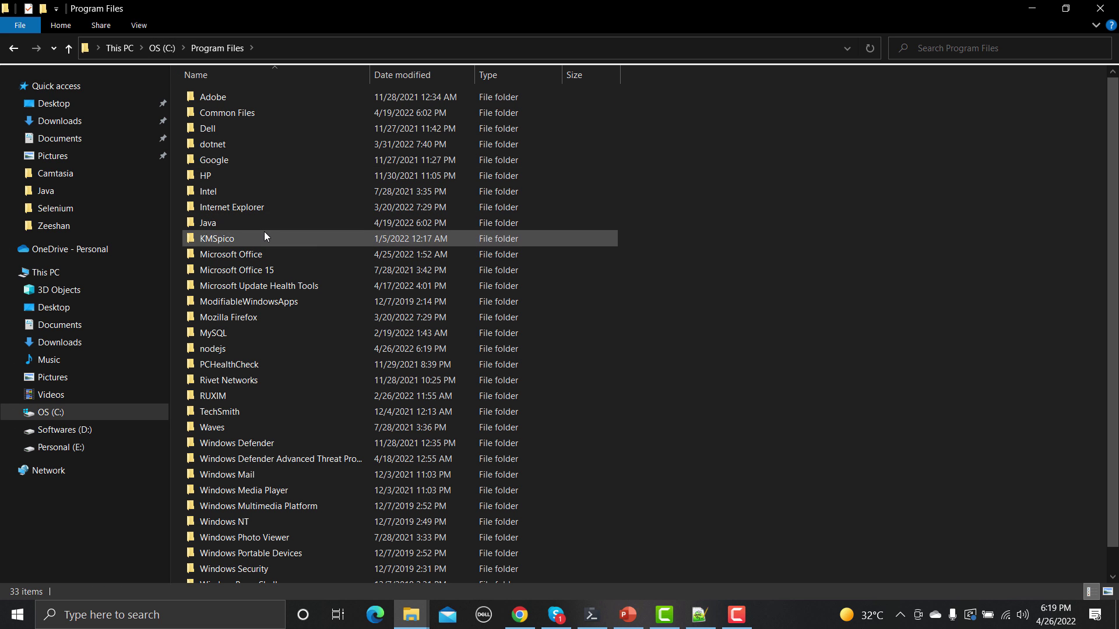
pyautogui.scroll(-1, 271, 252)
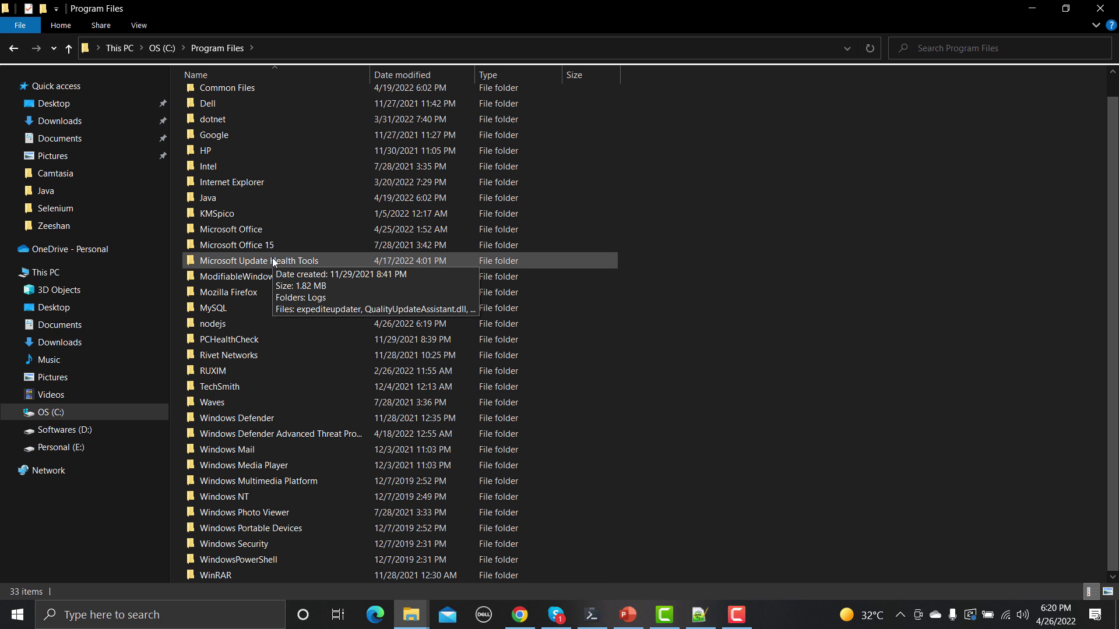
pyautogui.scroll(1, 273, 261)
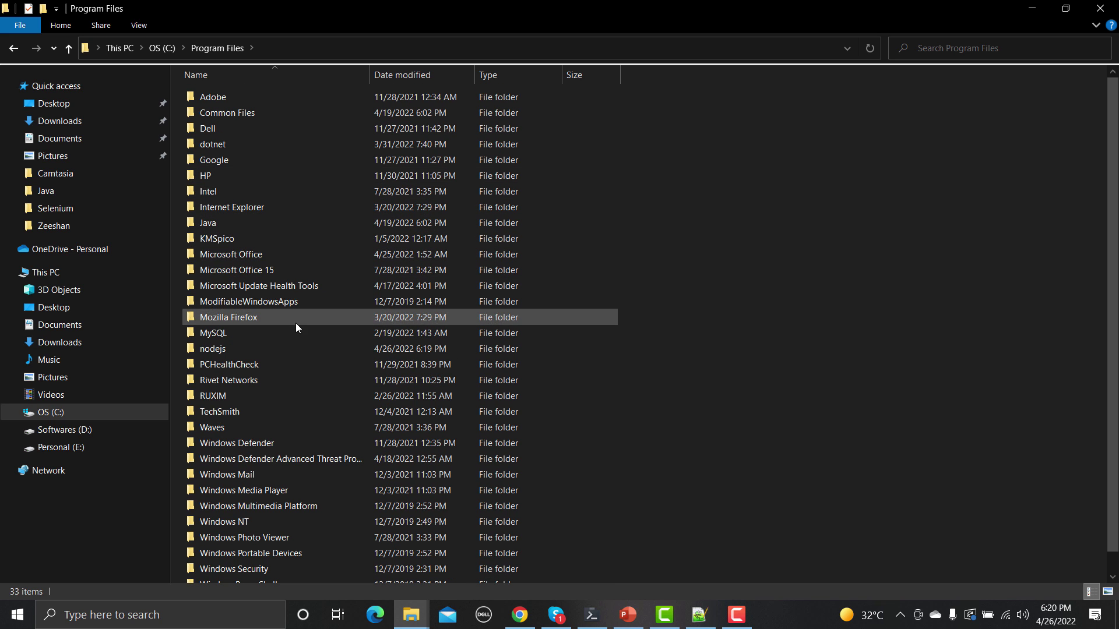
pyautogui.doubleClick(268, 347)
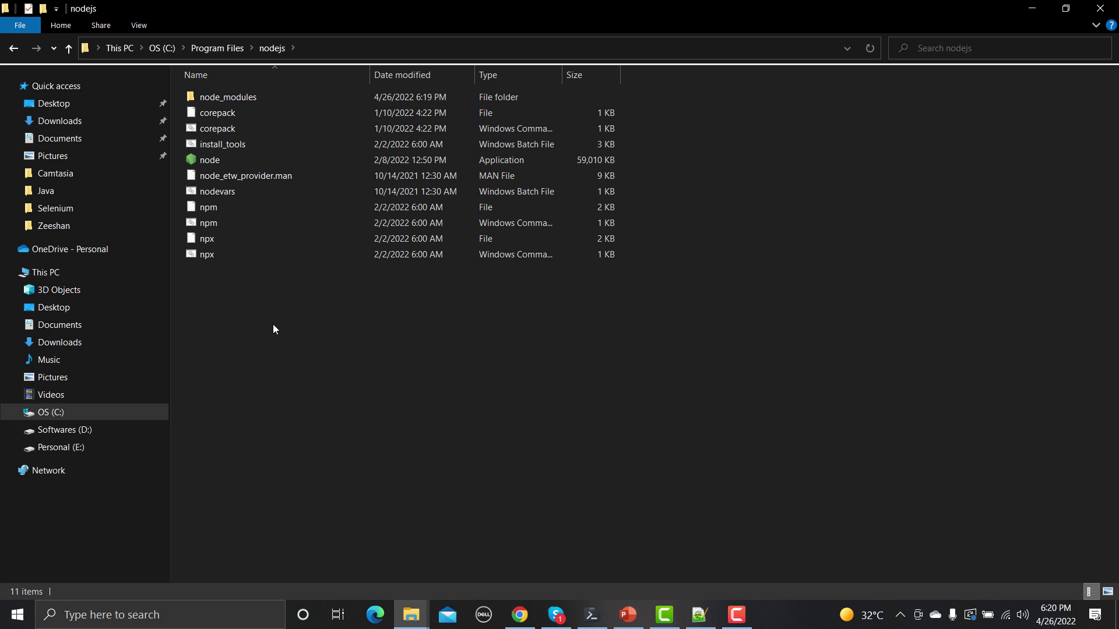
# Open the system Path environment variable, check it for the Node.js installation folder, and close the dialogs
pyautogui.click(344, 51)
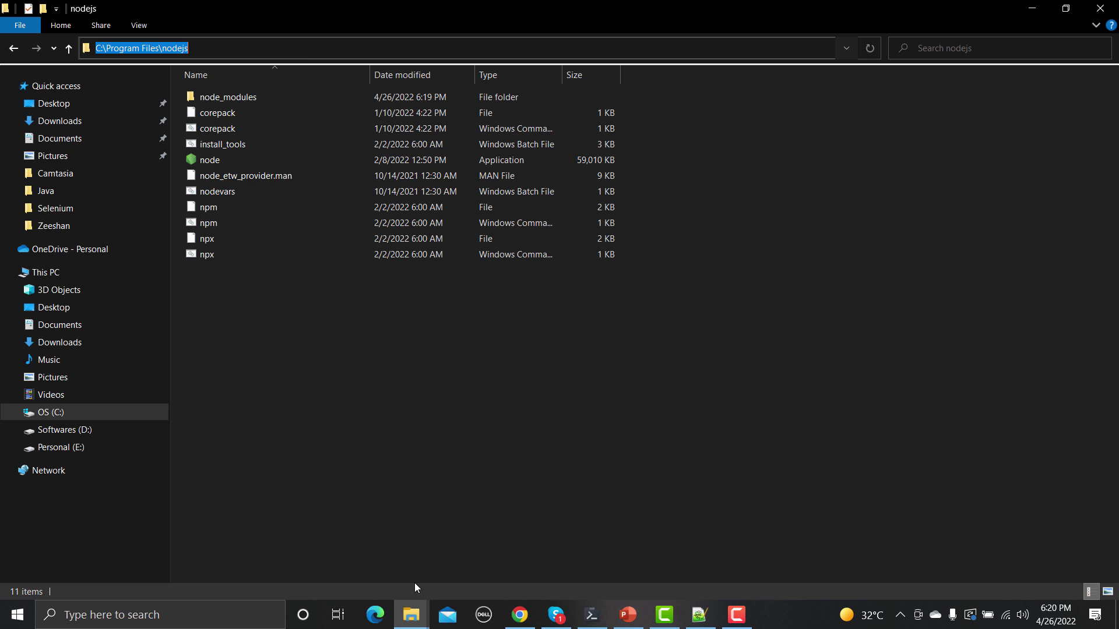
pyautogui.click(208, 615)
pyautogui.write('envi')
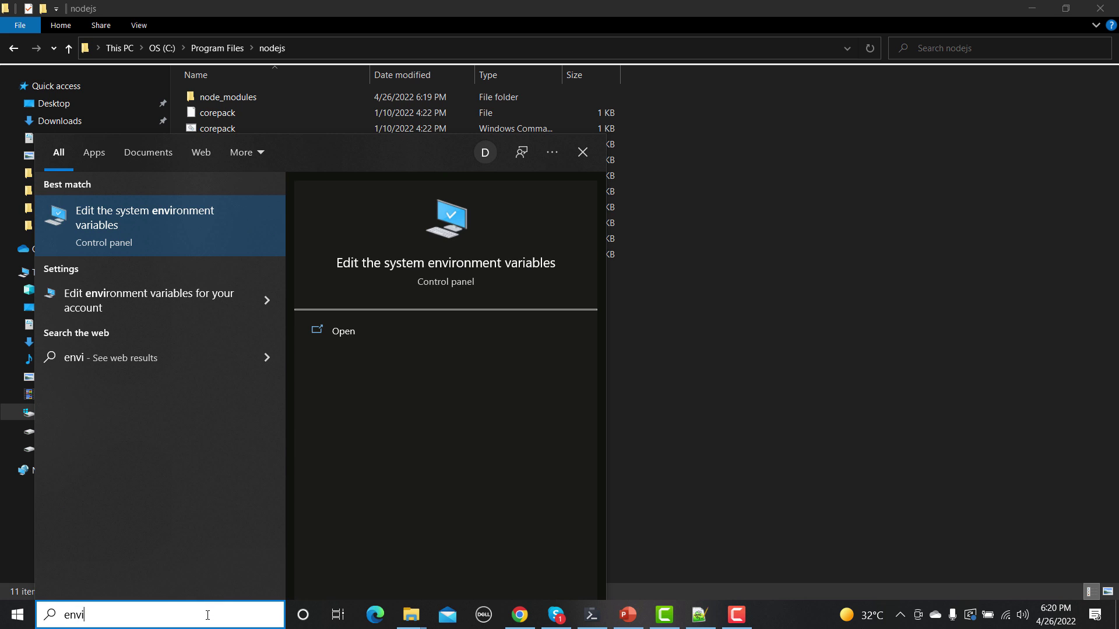
pyautogui.press('Return')
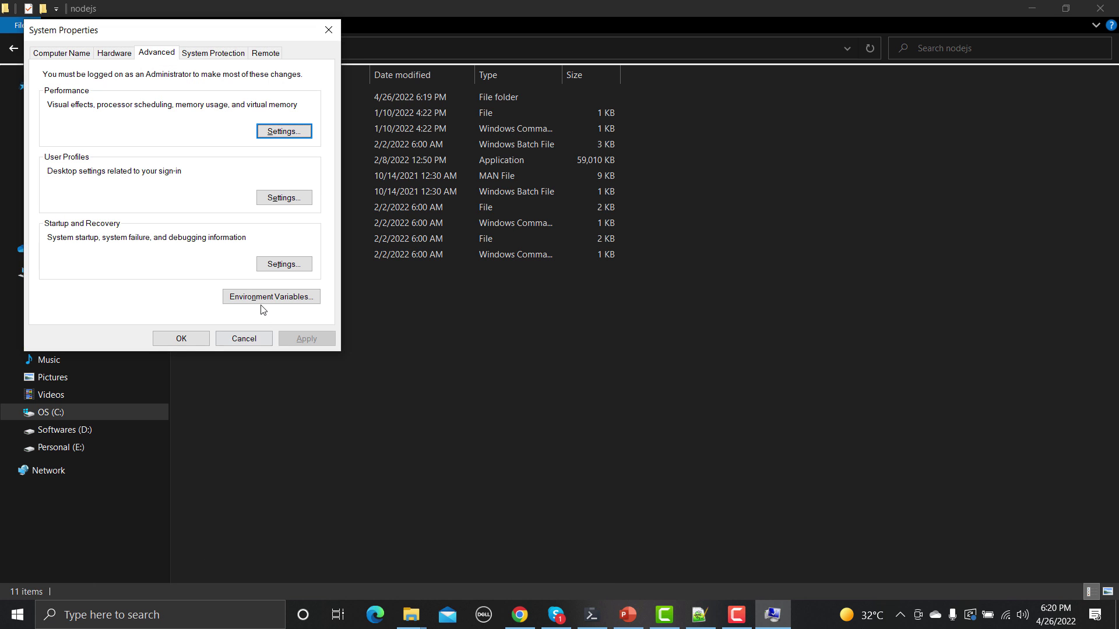
pyautogui.click(262, 299)
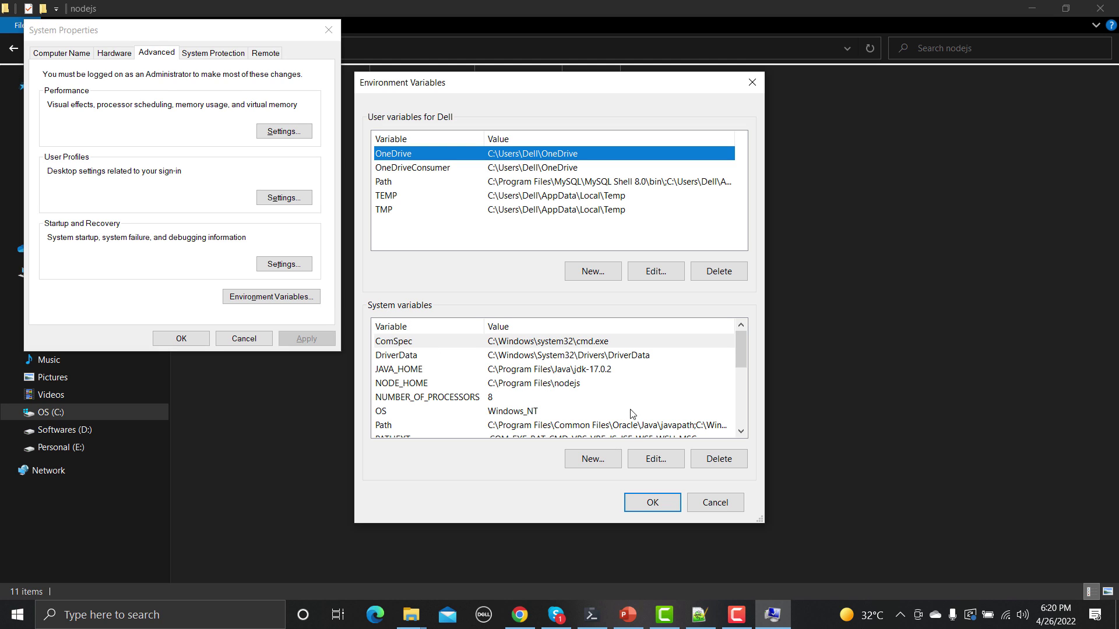
pyautogui.click(580, 428)
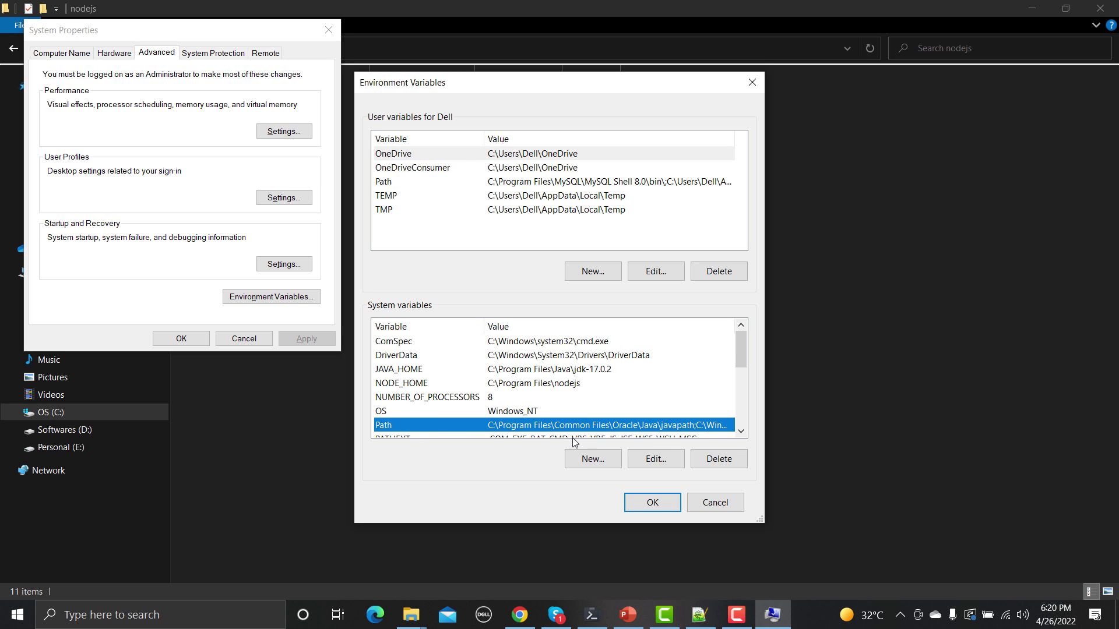
pyautogui.click(656, 459)
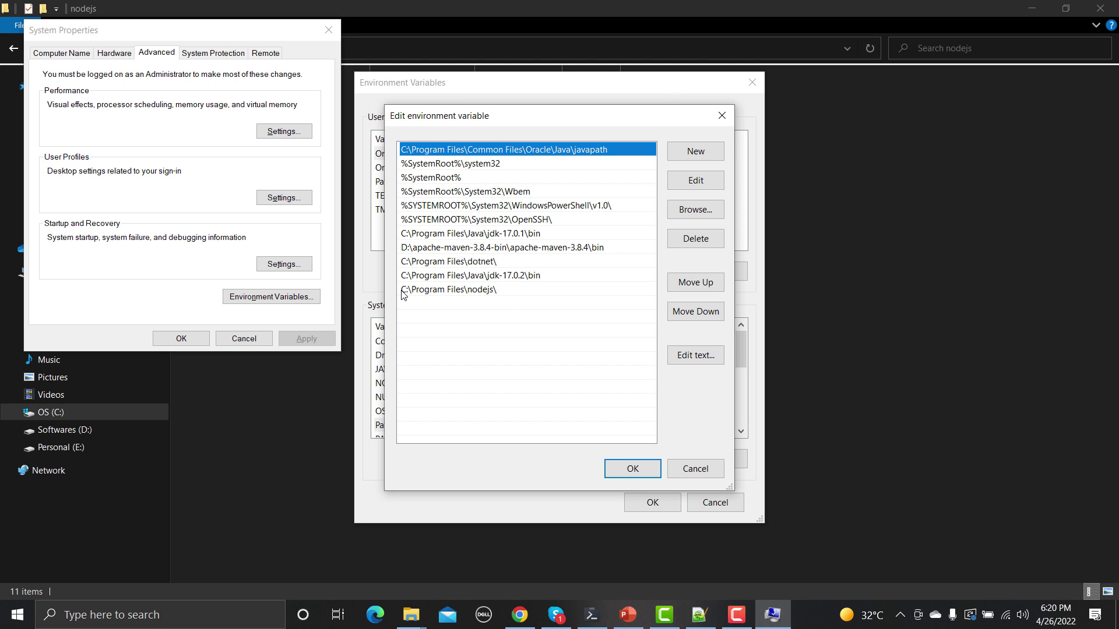
pyautogui.click(636, 466)
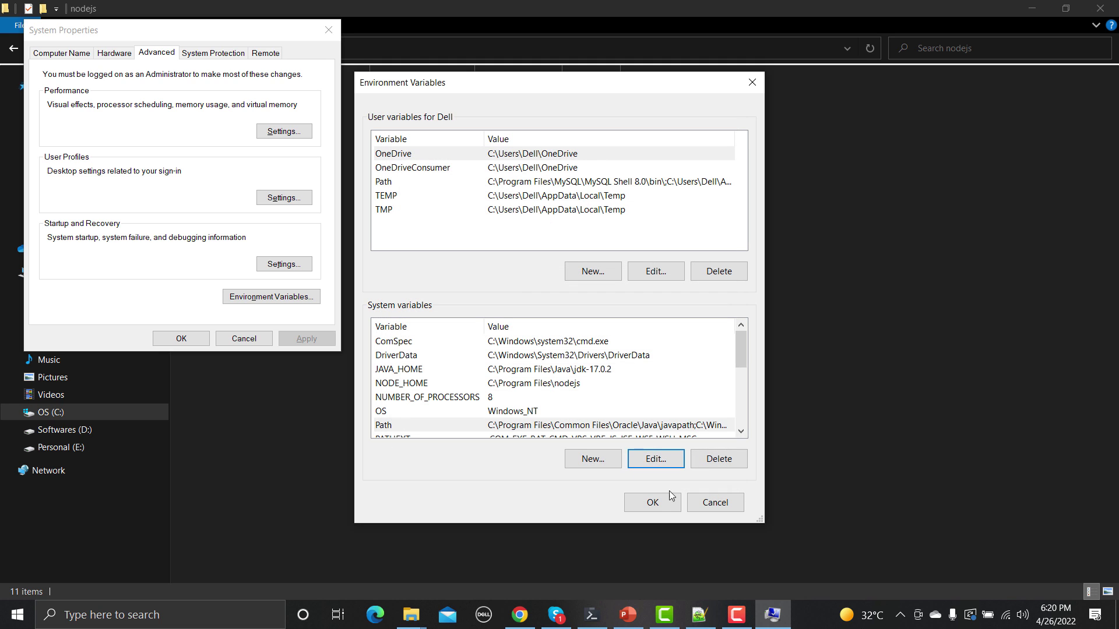
pyautogui.click(654, 502)
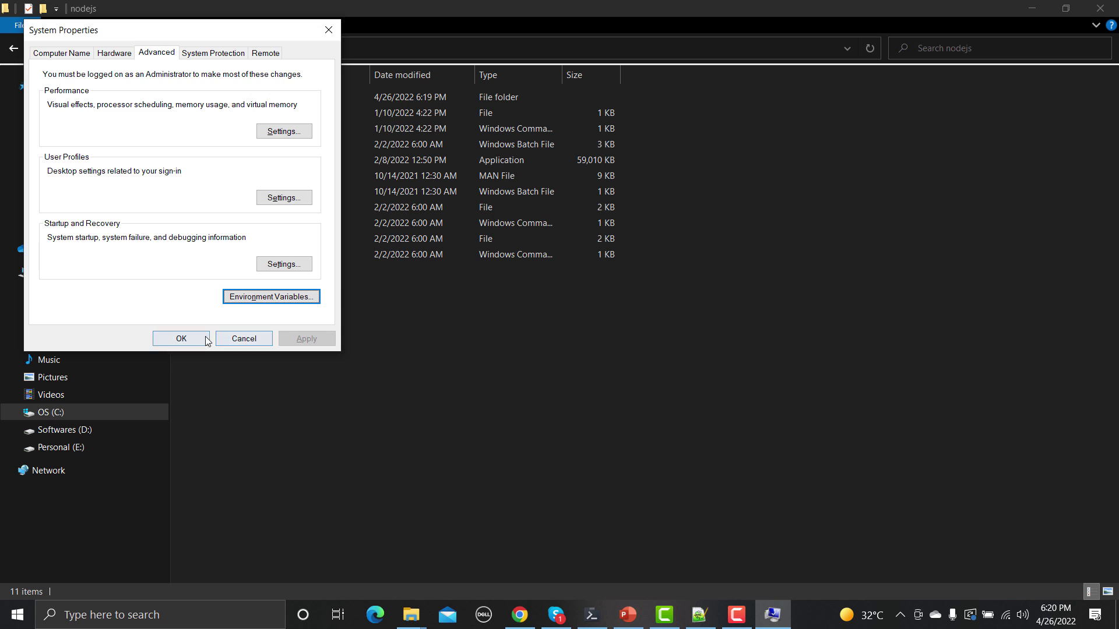
pyautogui.click(206, 340)
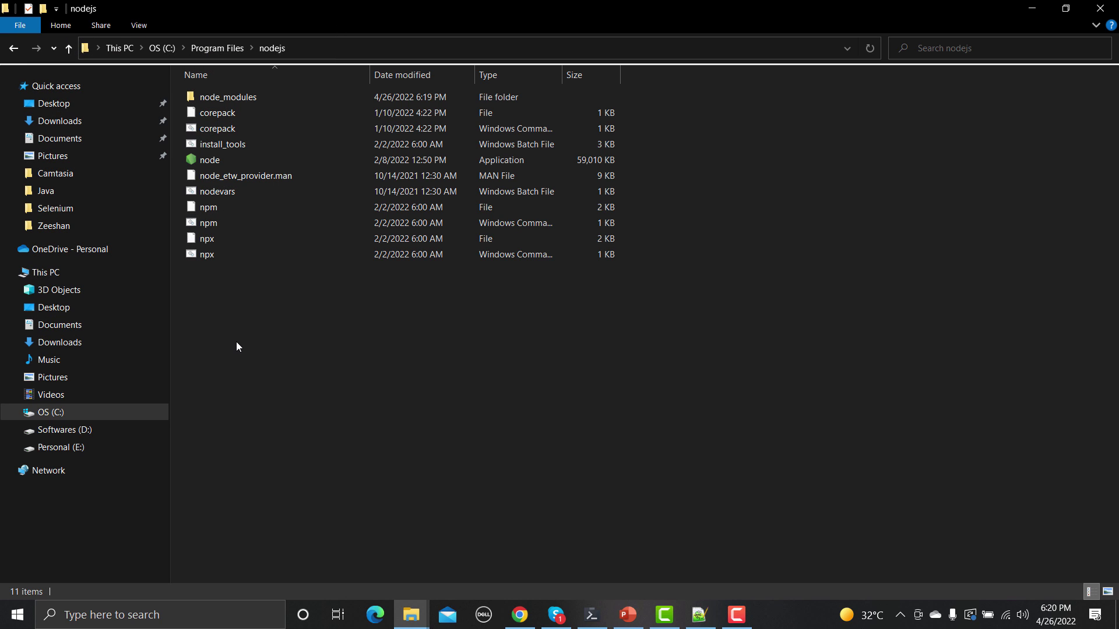
# Close the running Fluent Terminal and reopen it with a fresh PowerShell session
pyautogui.rightClick(596, 611)
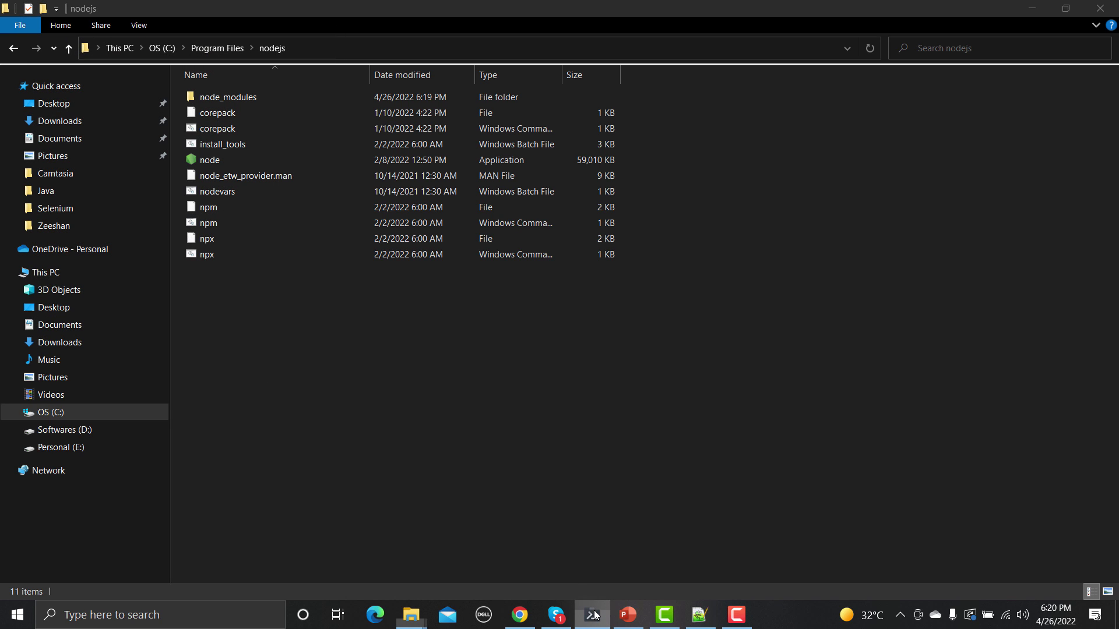
pyautogui.click(581, 587)
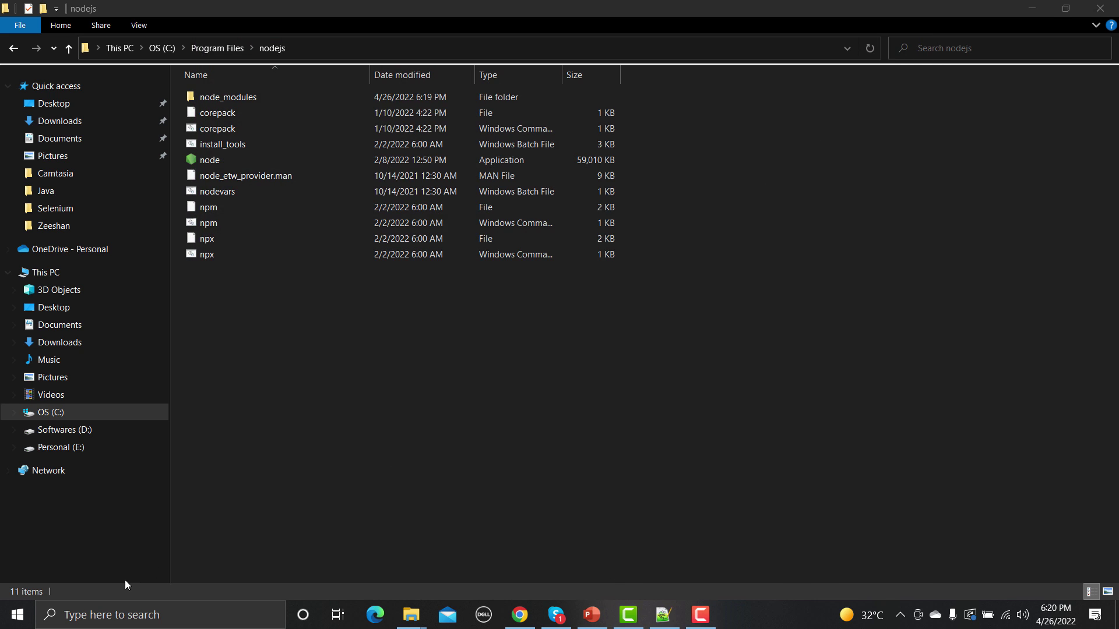
pyautogui.click(155, 623)
pyautogui.write('flu')
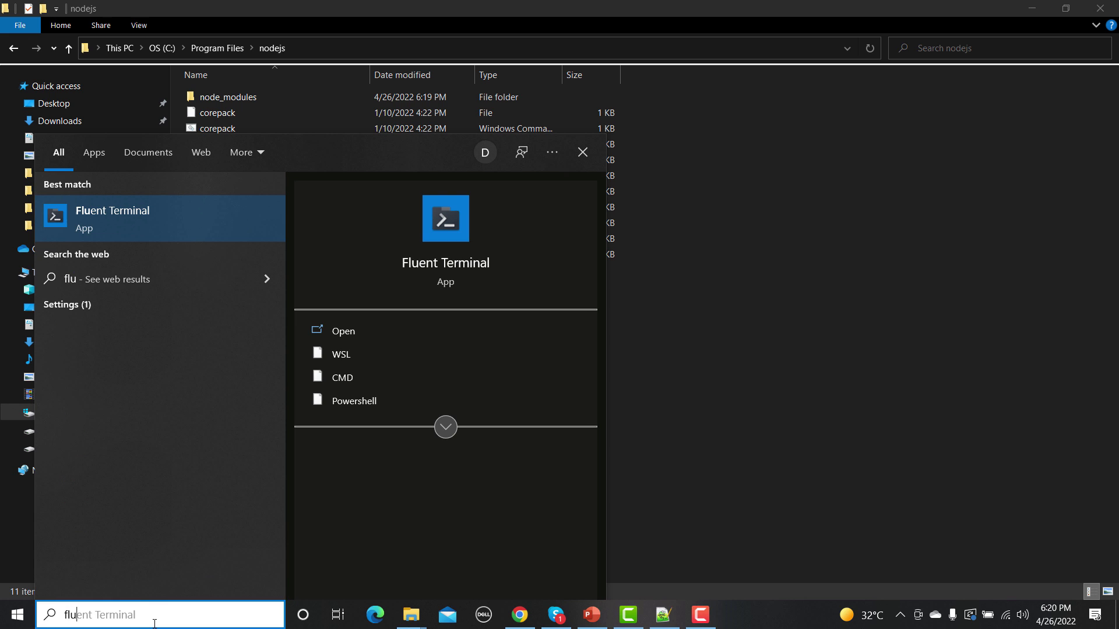
pyautogui.press('Return')
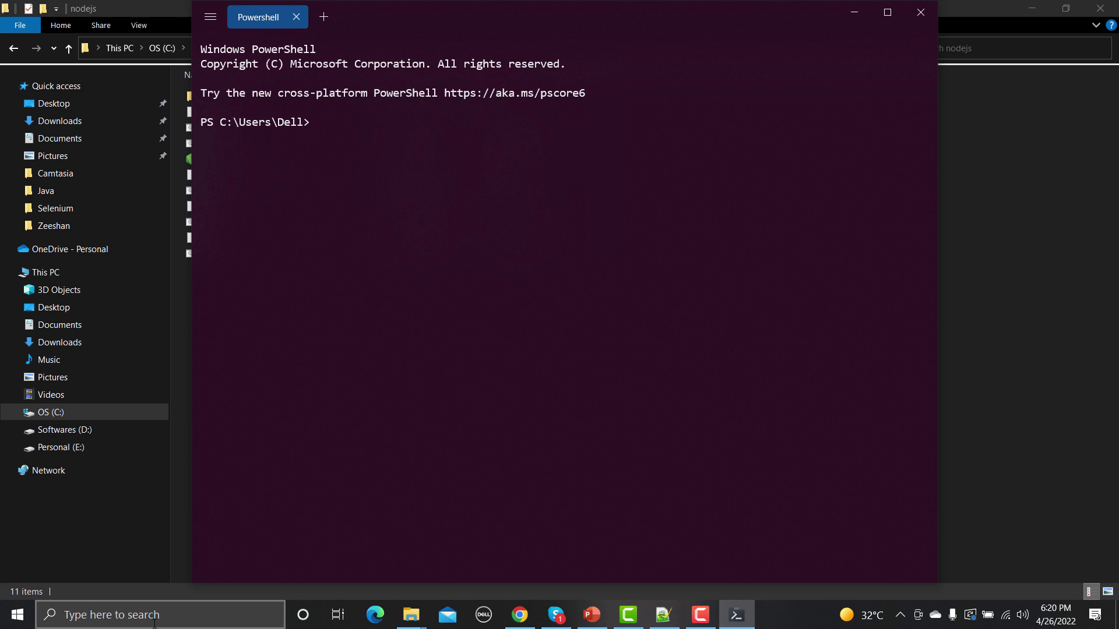
# Run node -v and npm -v in PowerShell to check both versions, and close the terminal
pyautogui.write('node -v')
pyautogui.press('Return')
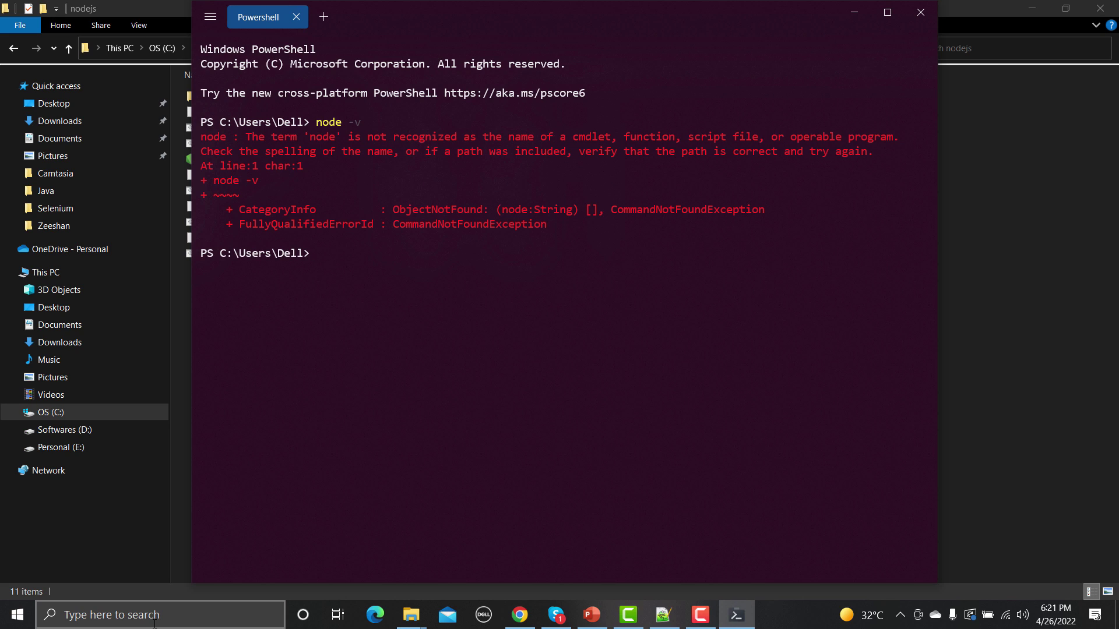
pyautogui.write('npm -v')
pyautogui.press('Return')
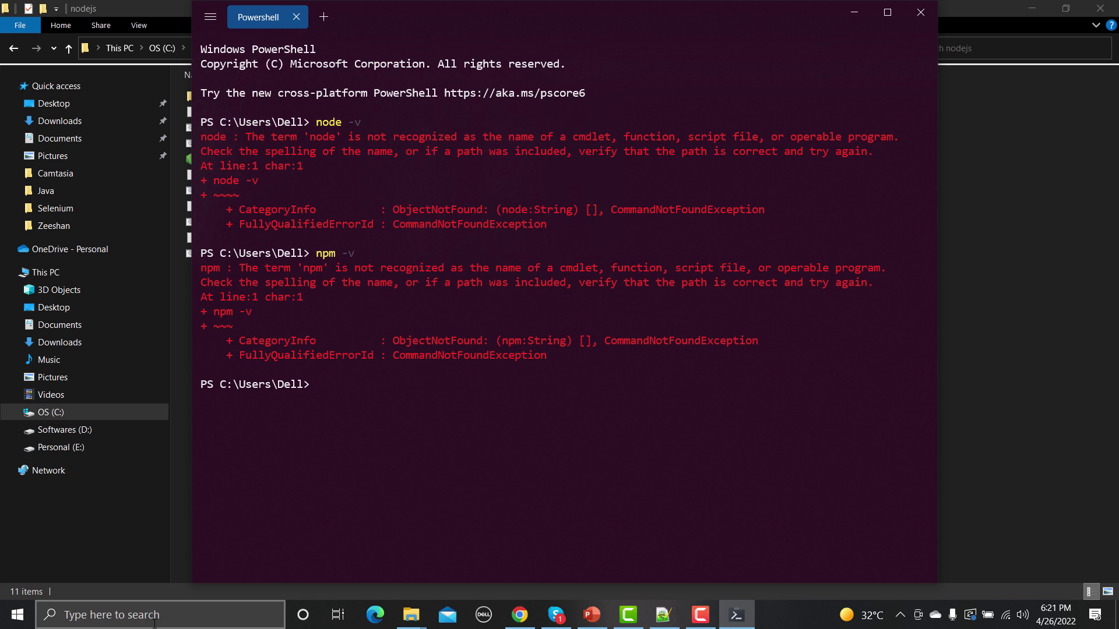
pyautogui.click(920, 17)
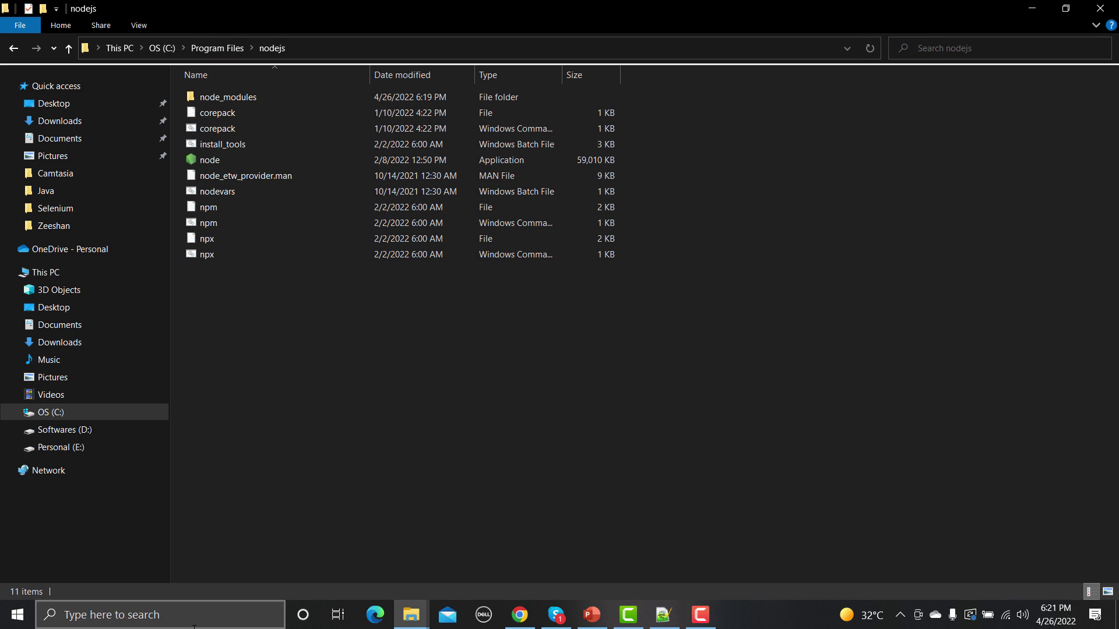
# Switch to Command Prompt, run node -v, and examine the Node.js version it returns
pyautogui.click(201, 612)
pyautogui.write('cmd')
pyautogui.press('Return')
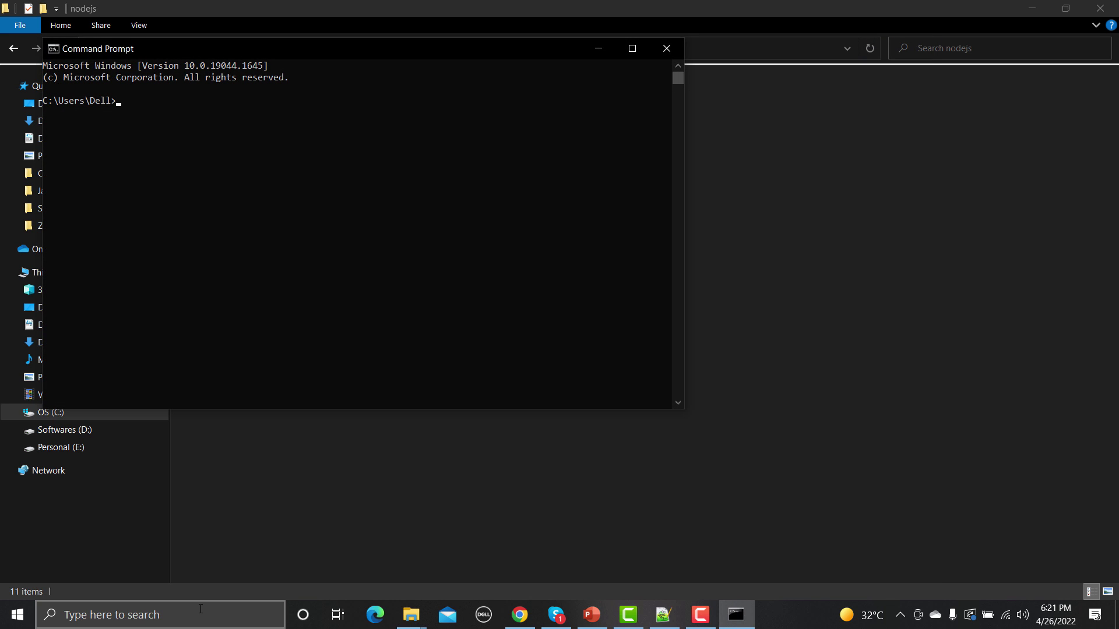
pyautogui.write('node -v')
pyautogui.press('Return')
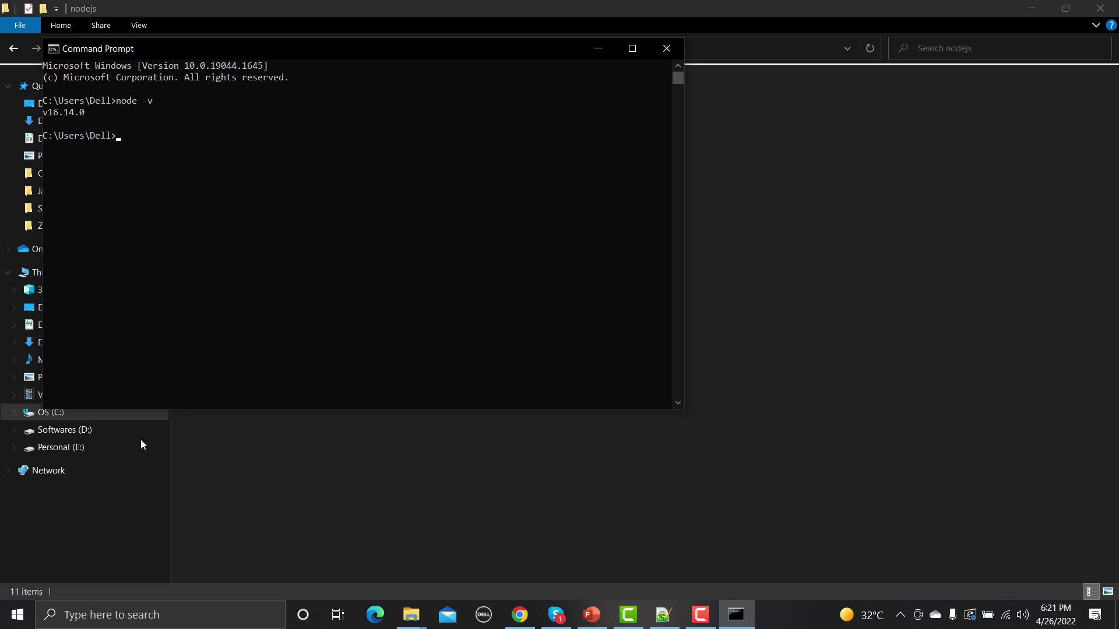
pyautogui.click(217, 35)
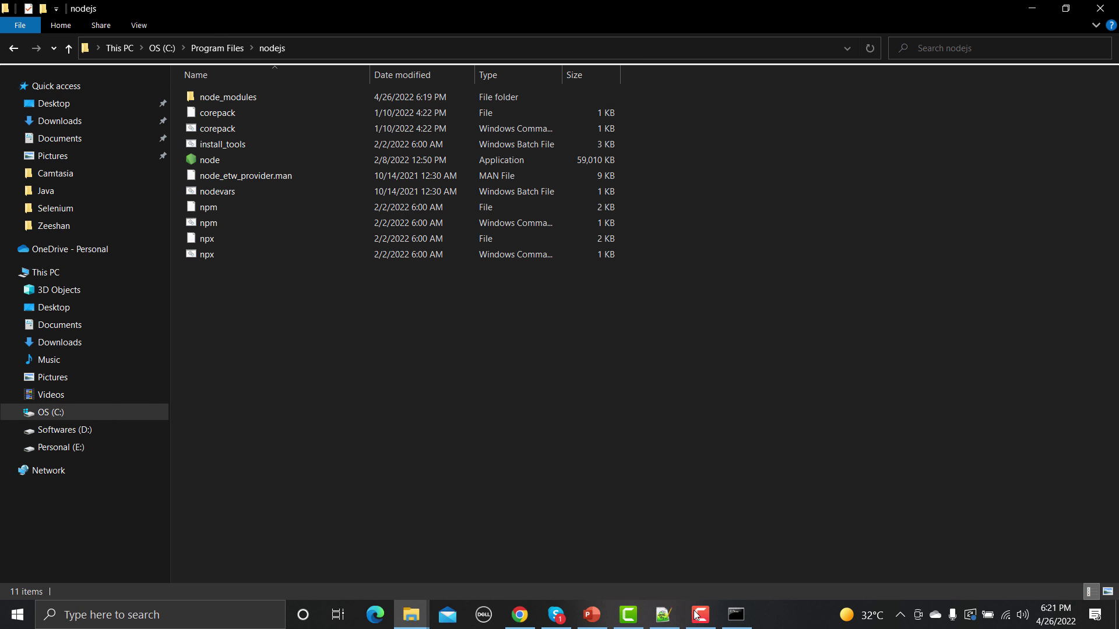
pyautogui.click(732, 621)
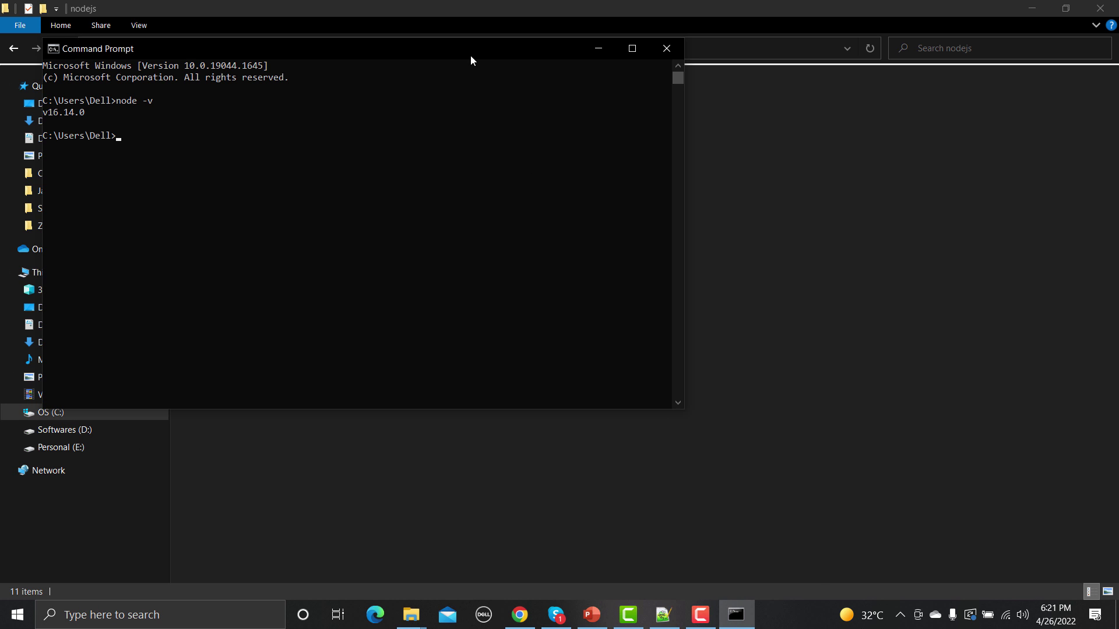
pyautogui.moveTo(465, 65); pyautogui.dragTo(680, 151)
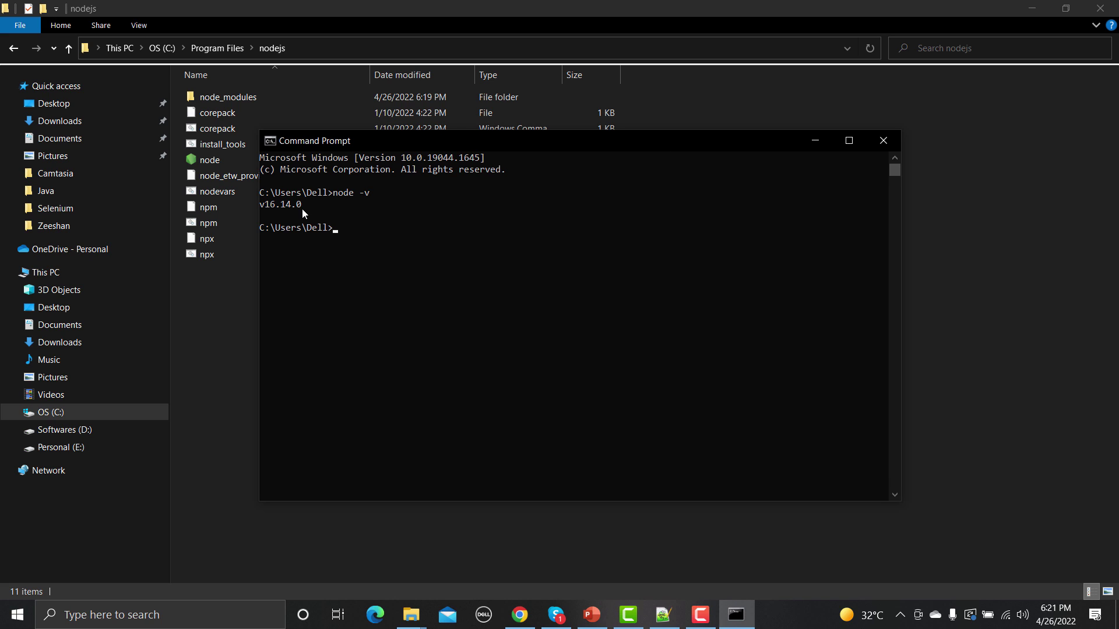
pyautogui.moveTo(301, 209); pyautogui.dragTo(265, 210)
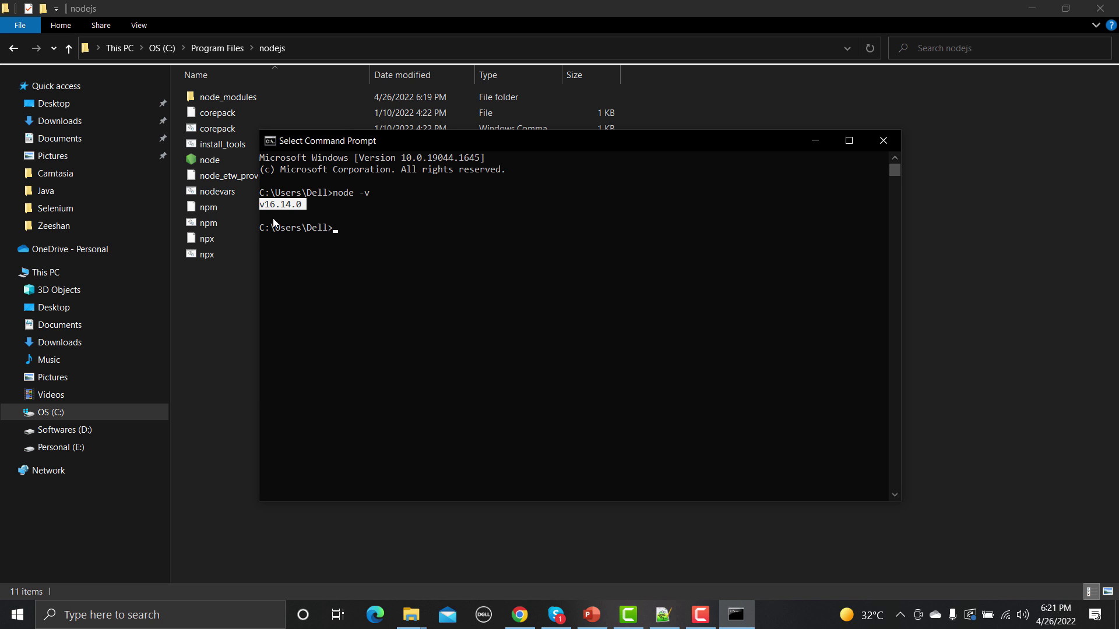
# Run npm -v in Command Prompt and examine the npm version, then return to File Explorer
pyautogui.write('npm -v')
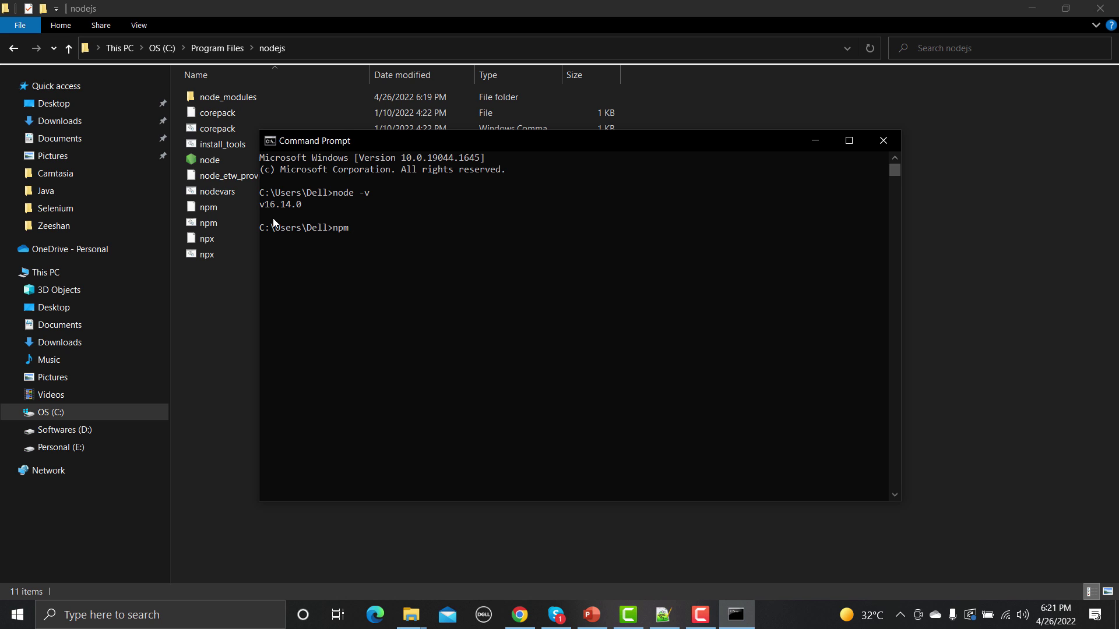
pyautogui.press('Return')
pyautogui.moveTo(296, 250); pyautogui.dragTo(261, 243)
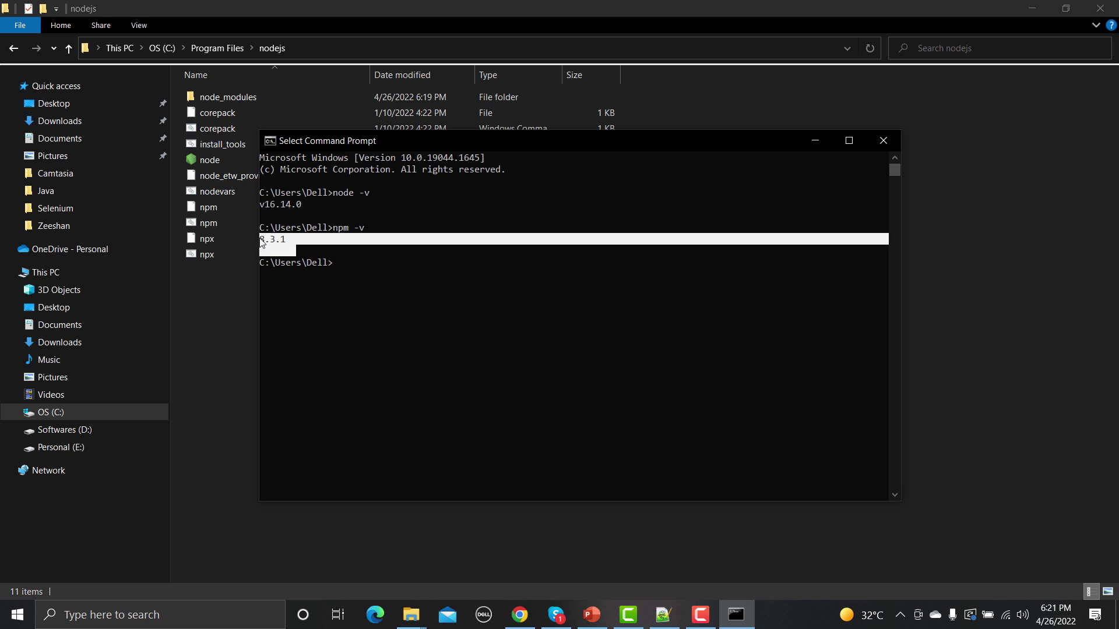
pyautogui.rightClick(334, 300)
pyautogui.click(246, 322)
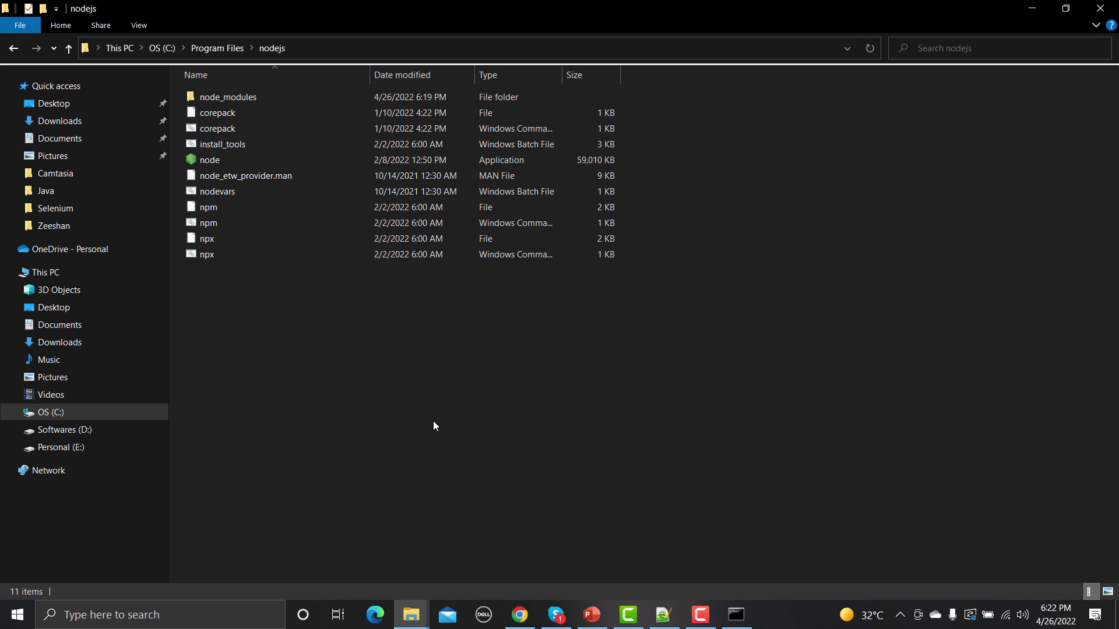
# Switch to Chrome, search for "download visual studio code" in a new tab, and open the official download page
pyautogui.click(521, 612)
pyautogui.click(196, 12)
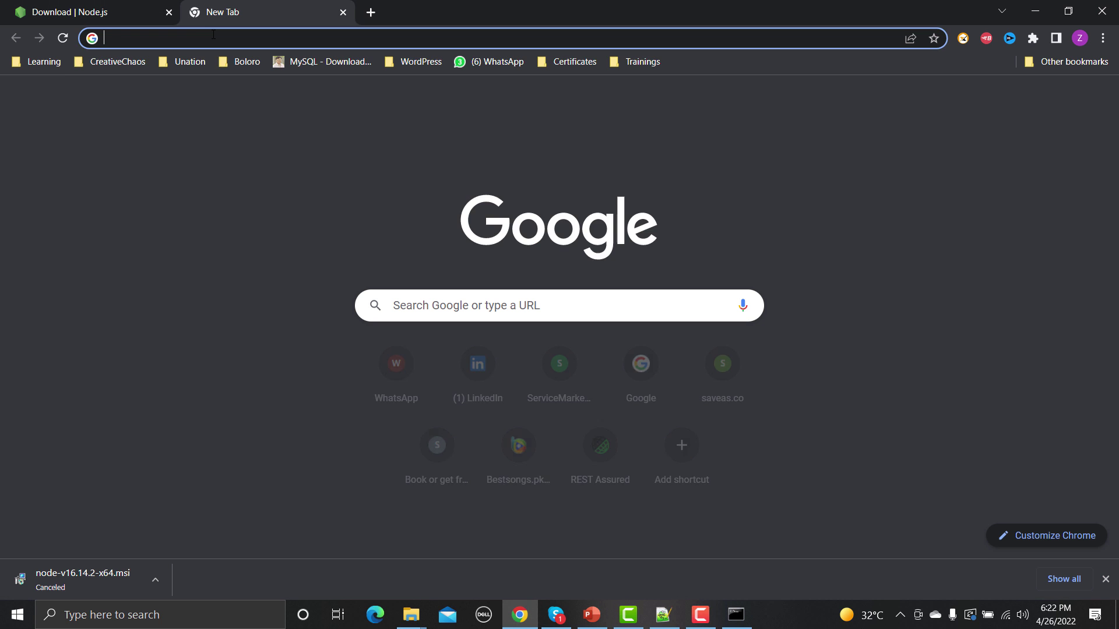
pyautogui.write('download')
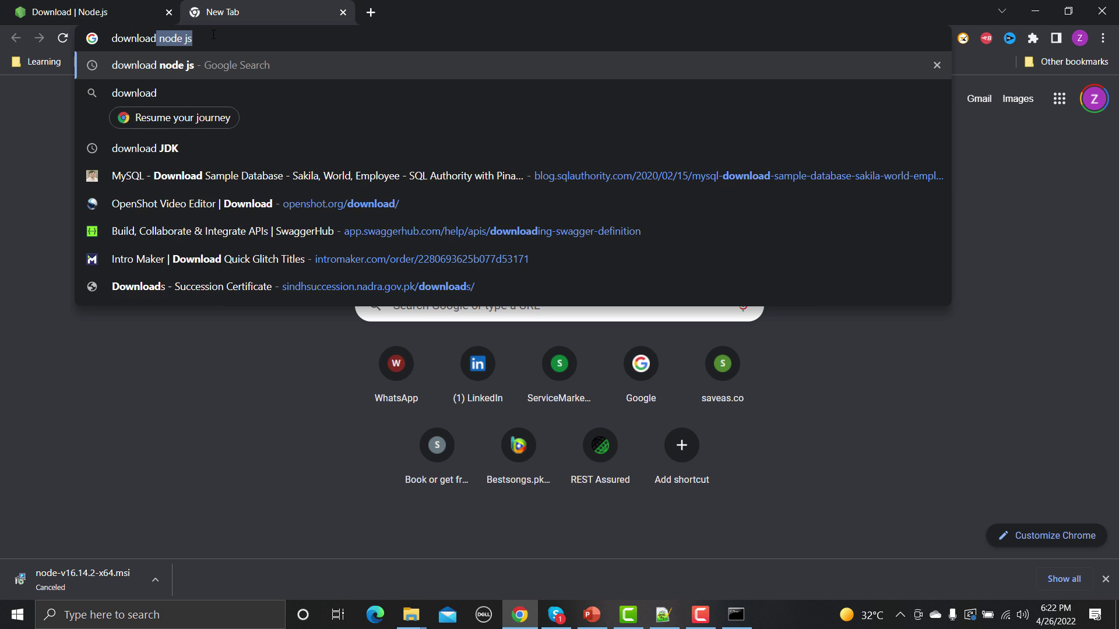
pyautogui.write(' visu')
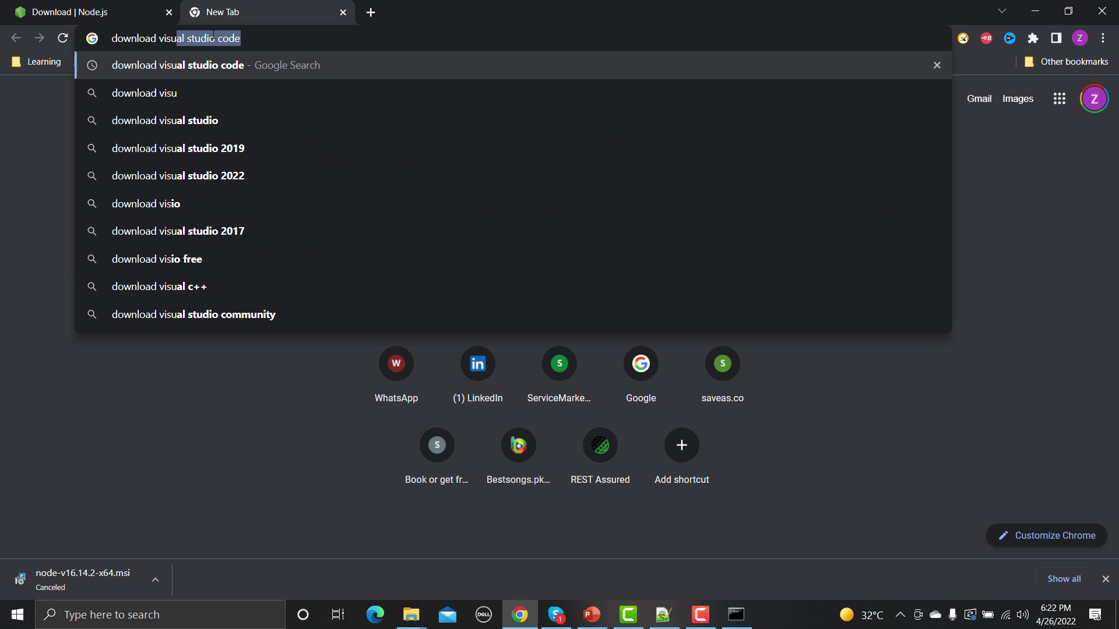
pyautogui.press('Return')
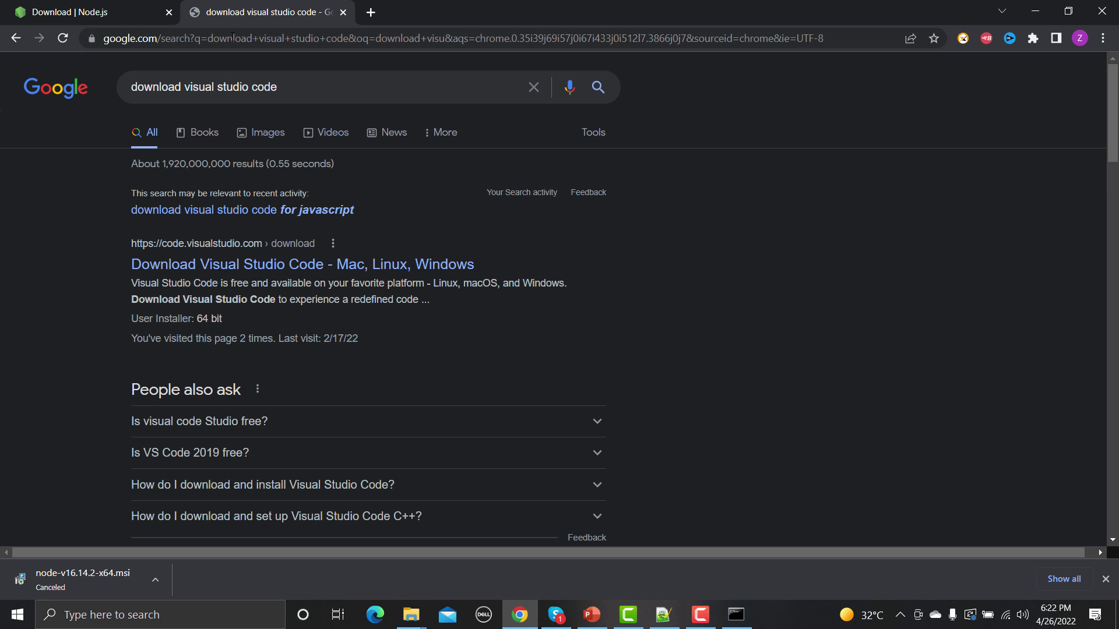
pyautogui.click(259, 265)
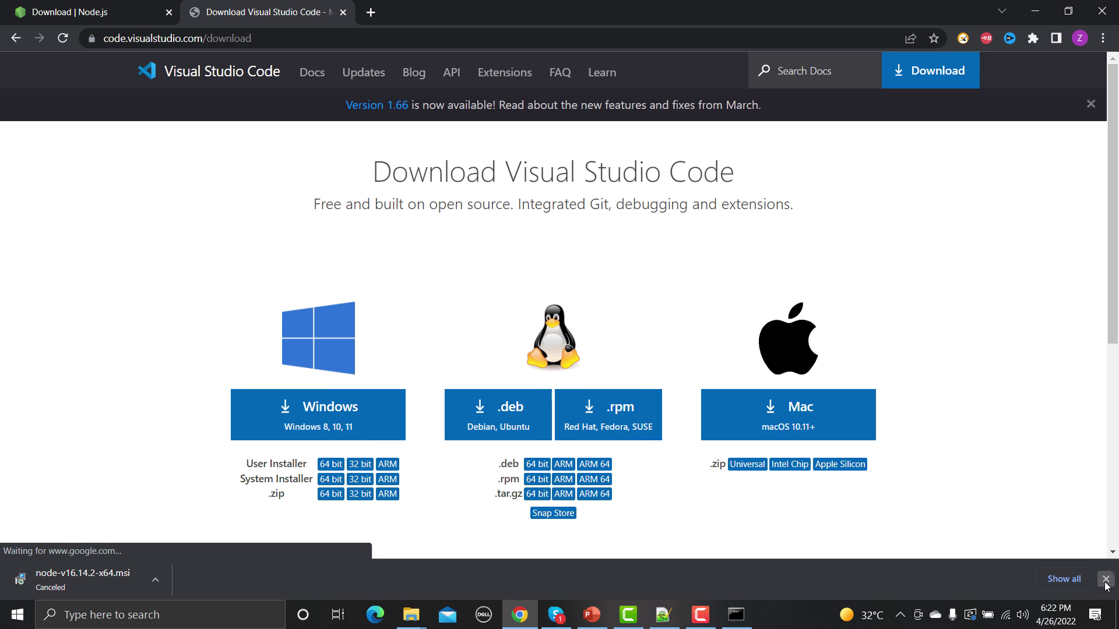
# Start the Windows download of the Visual Studio Code installer and cancel it
pyautogui.click(1105, 581)
pyautogui.scroll(-1, 633, 524)
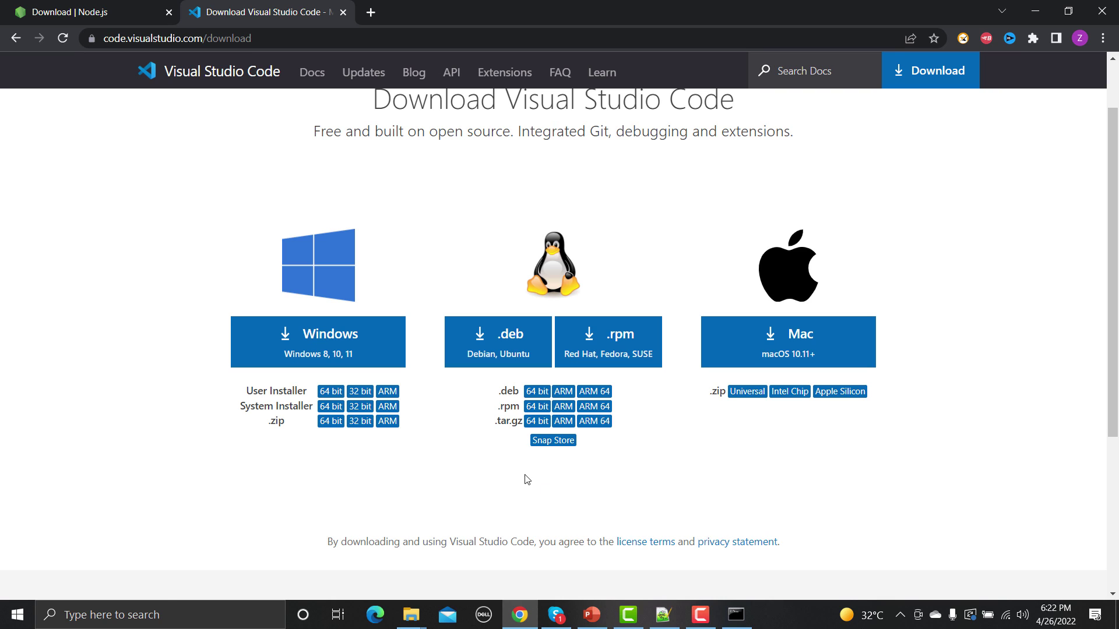
pyautogui.click(323, 347)
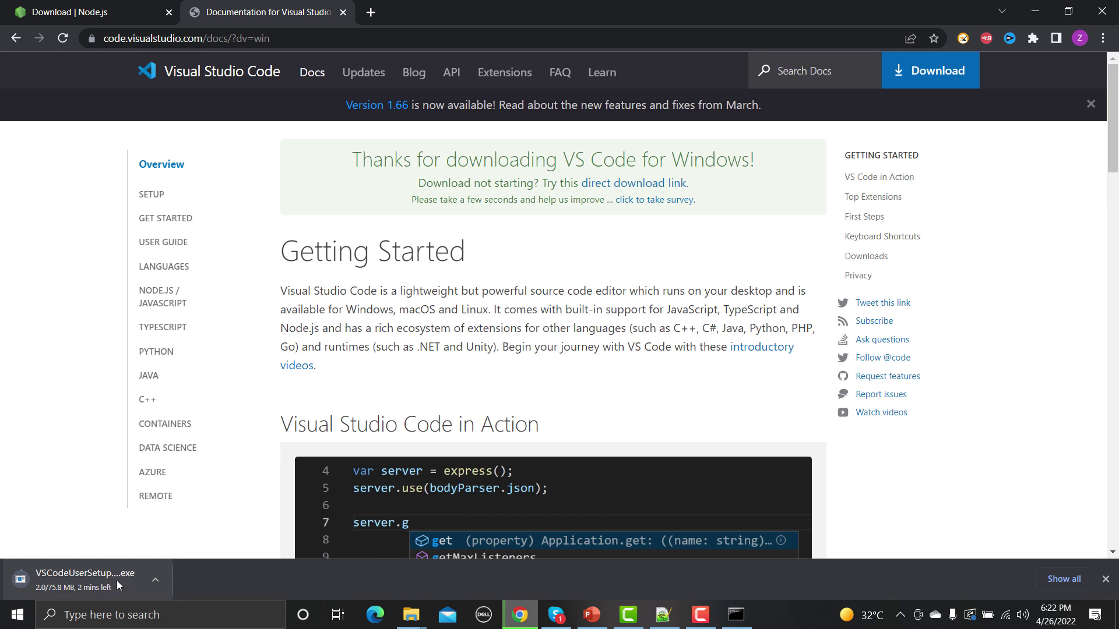
pyautogui.click(156, 579)
pyautogui.click(160, 551)
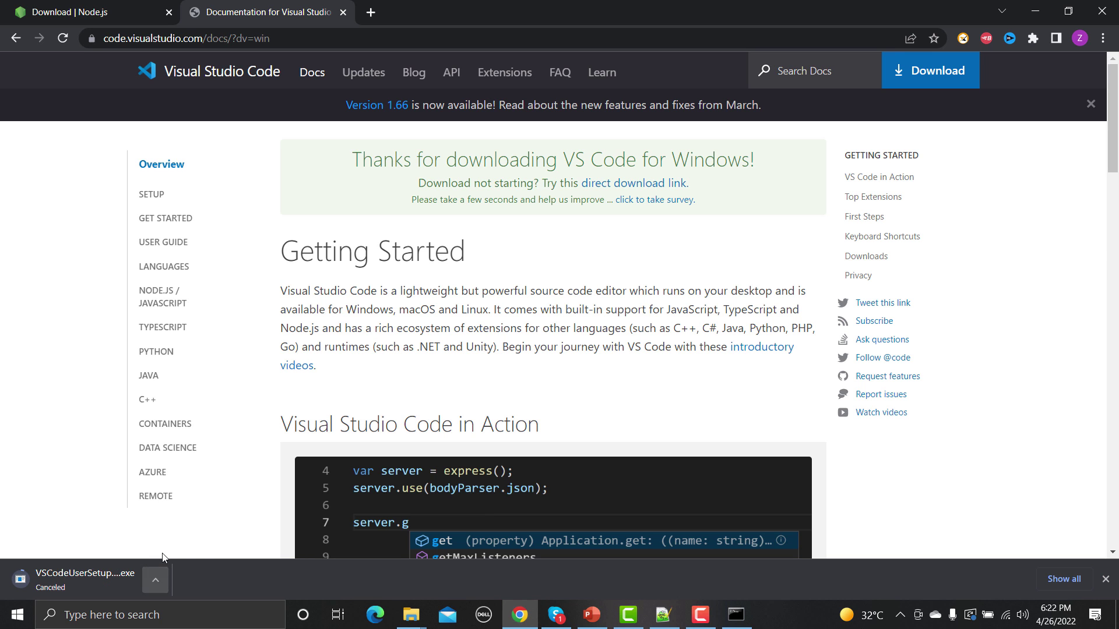
# Switch to File Explorer and run the VSCodeUserSetup-x64-1.64.2 installer from the Softwares (D:) drive
pyautogui.moveTo(410, 615)
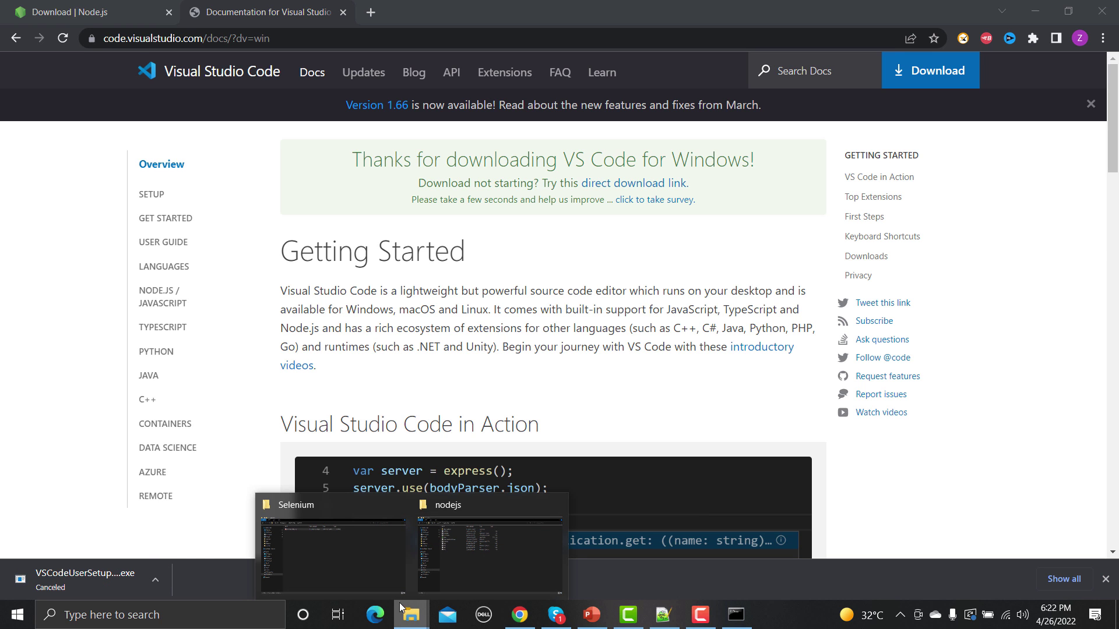
pyautogui.moveTo(394, 587)
pyautogui.click(432, 569)
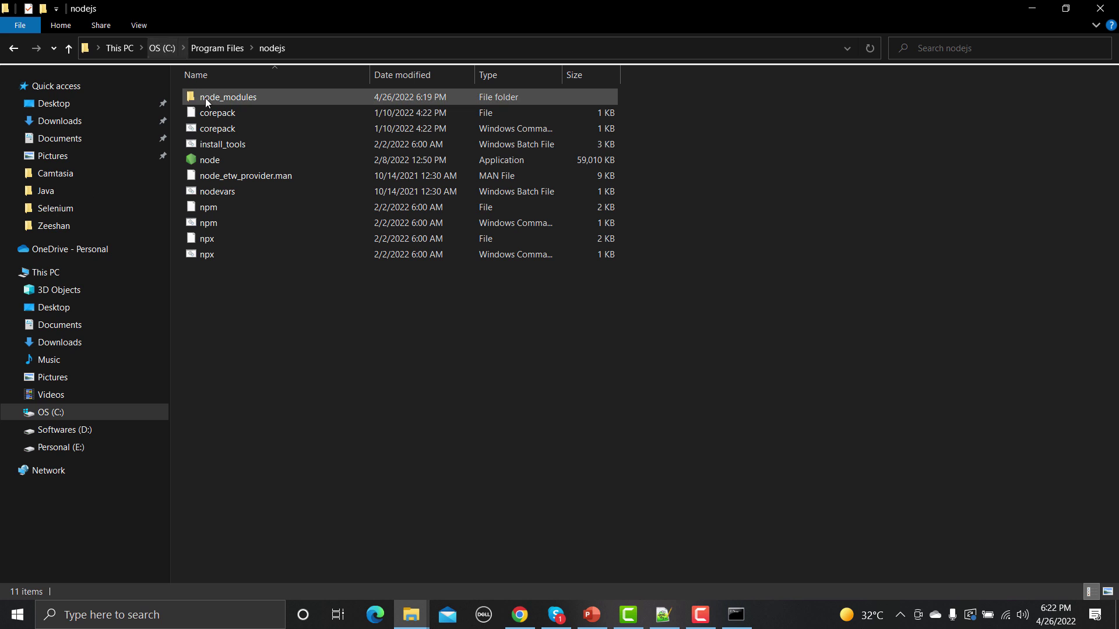
pyautogui.click(84, 430)
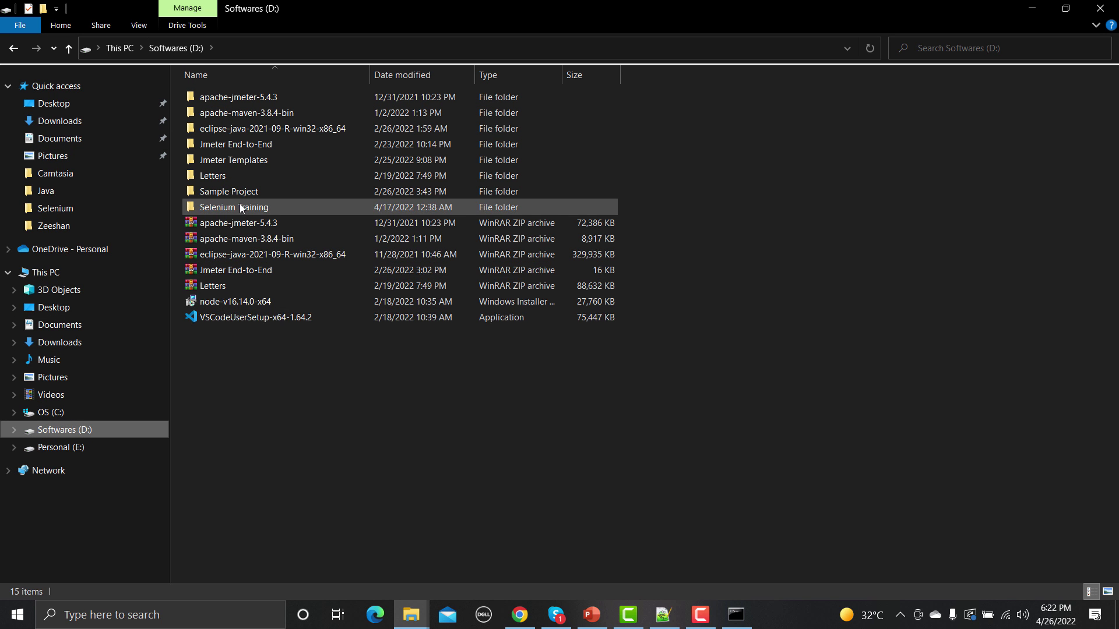
pyautogui.doubleClick(265, 319)
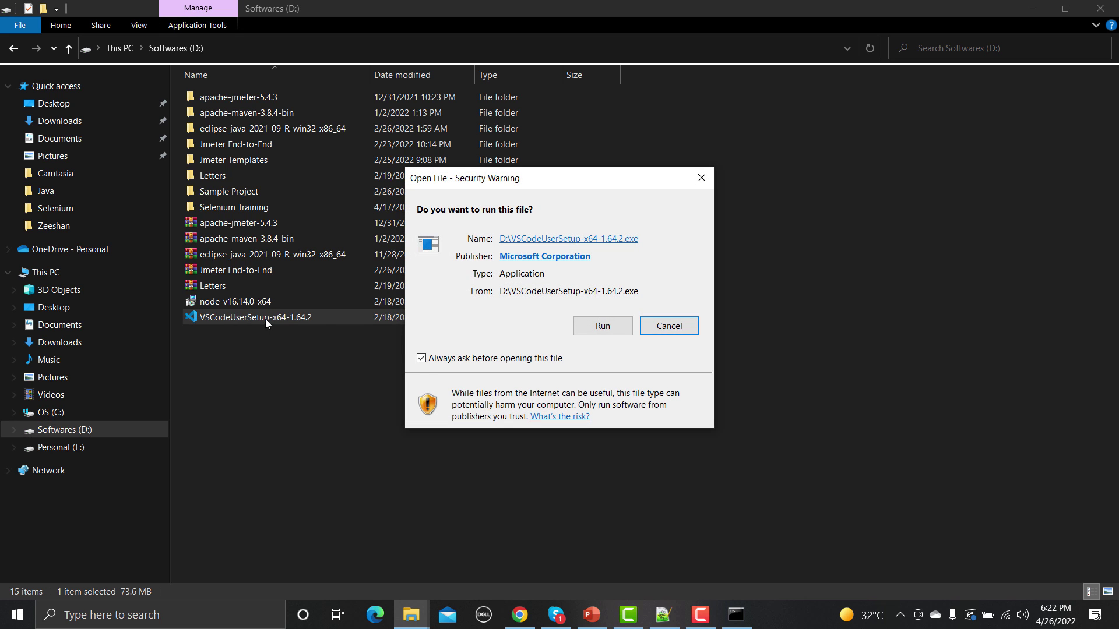
pyautogui.click(576, 323)
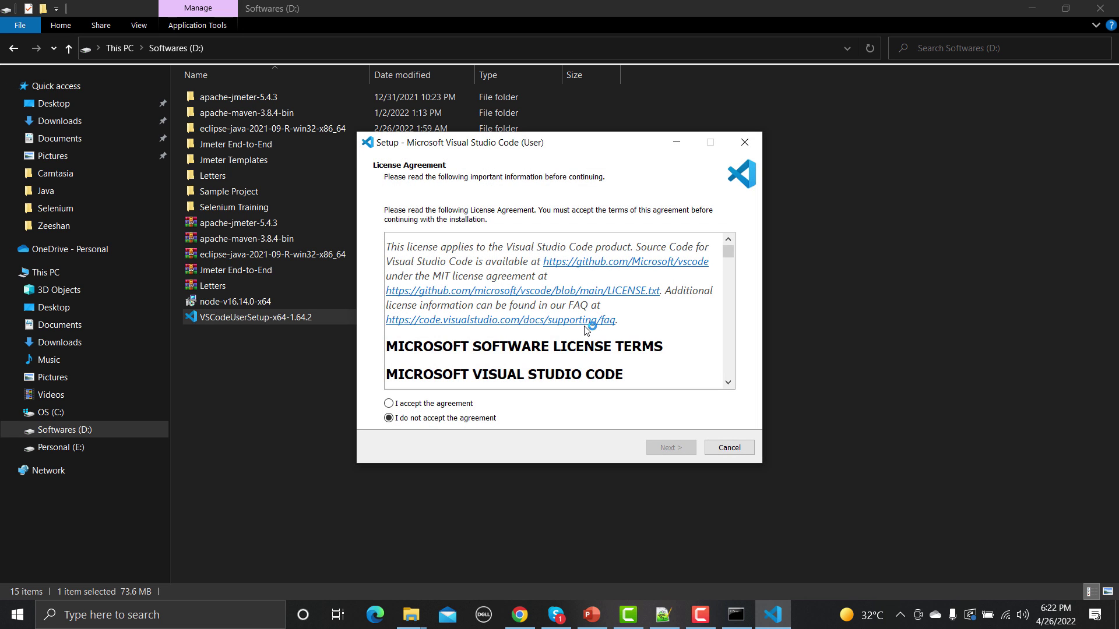
# Accept the license agreement, install Visual Studio Code with the default settings, and finish setup with Launch Visual Studio Code enabled
pyautogui.click(452, 404)
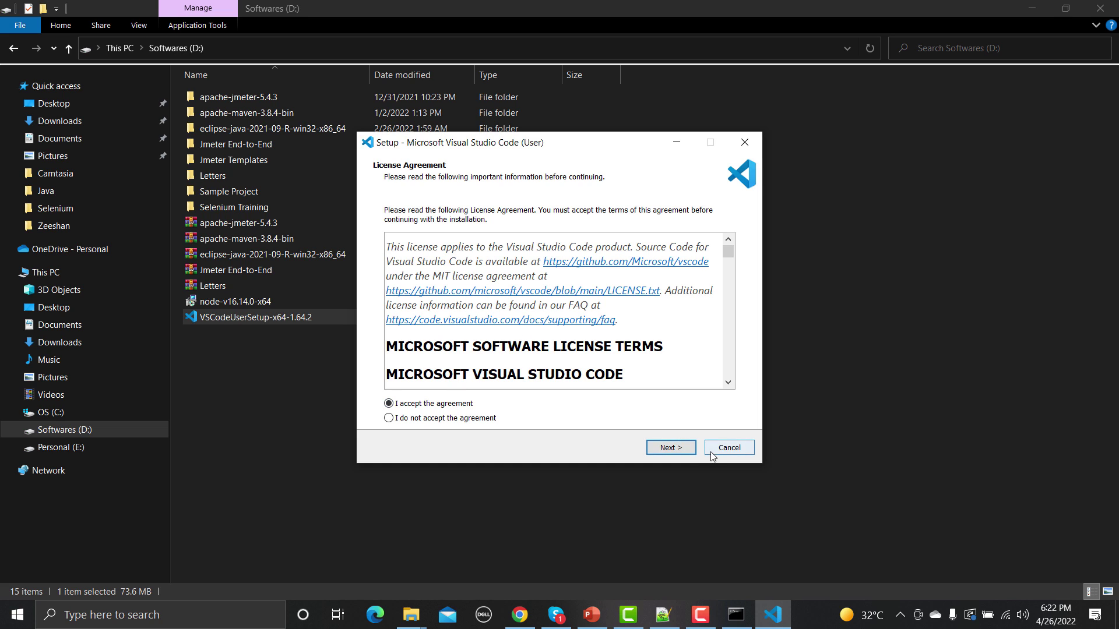
pyautogui.click(670, 448)
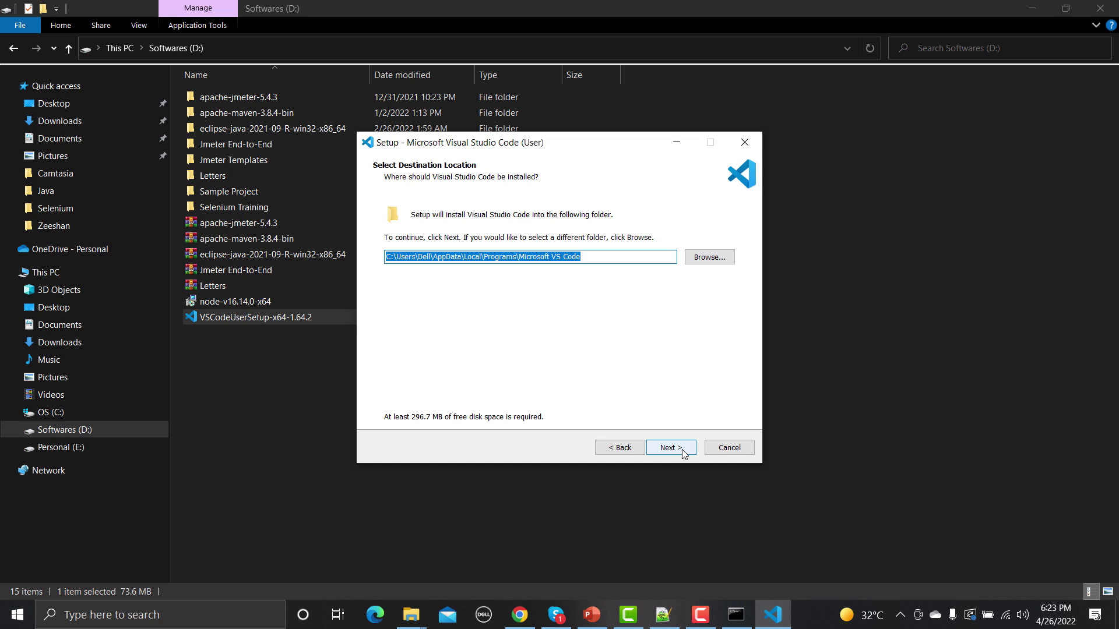
pyautogui.click(670, 447)
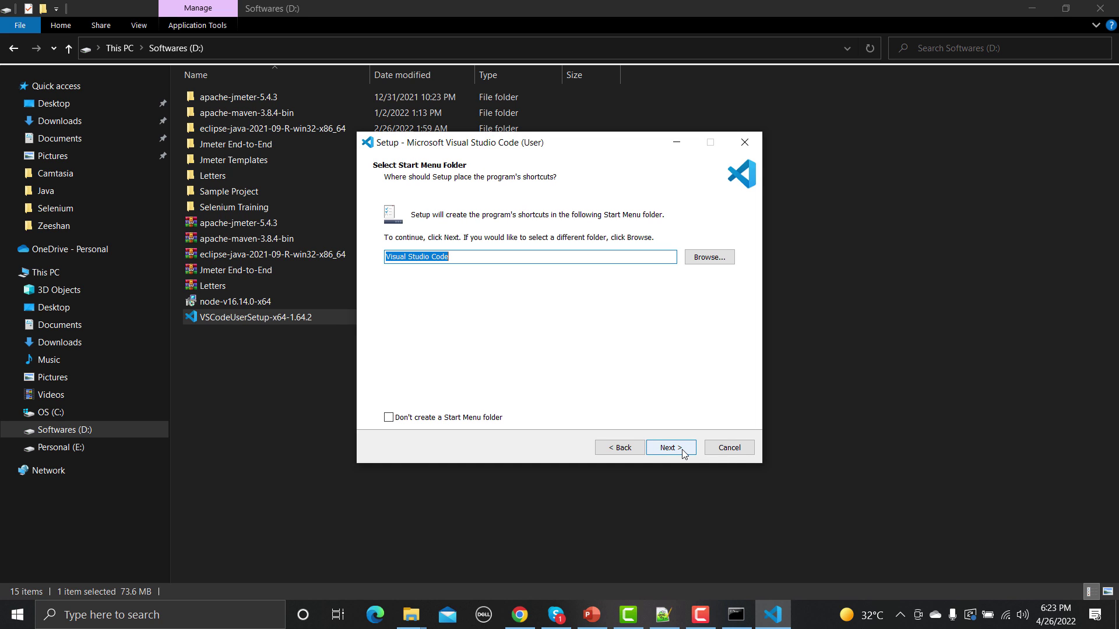
pyautogui.click(670, 448)
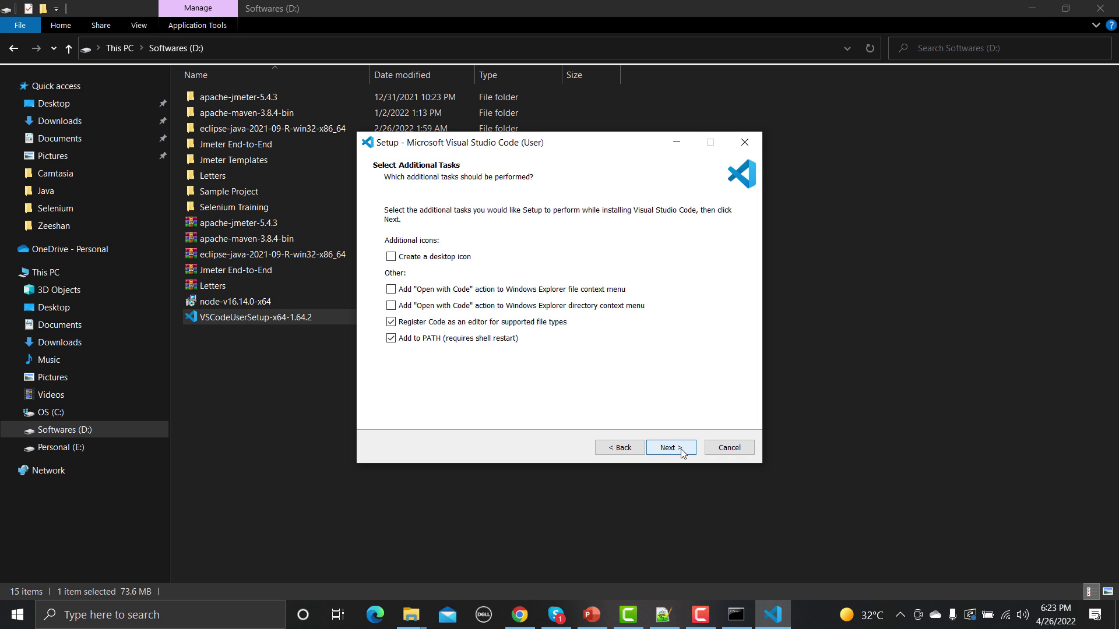
pyautogui.click(670, 447)
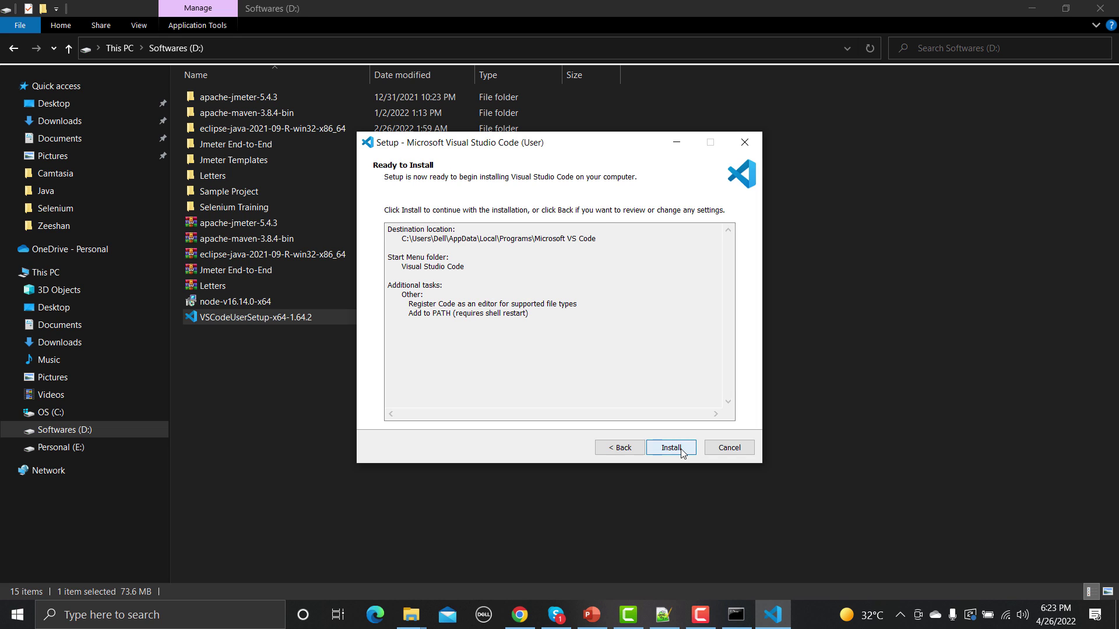
pyautogui.click(671, 447)
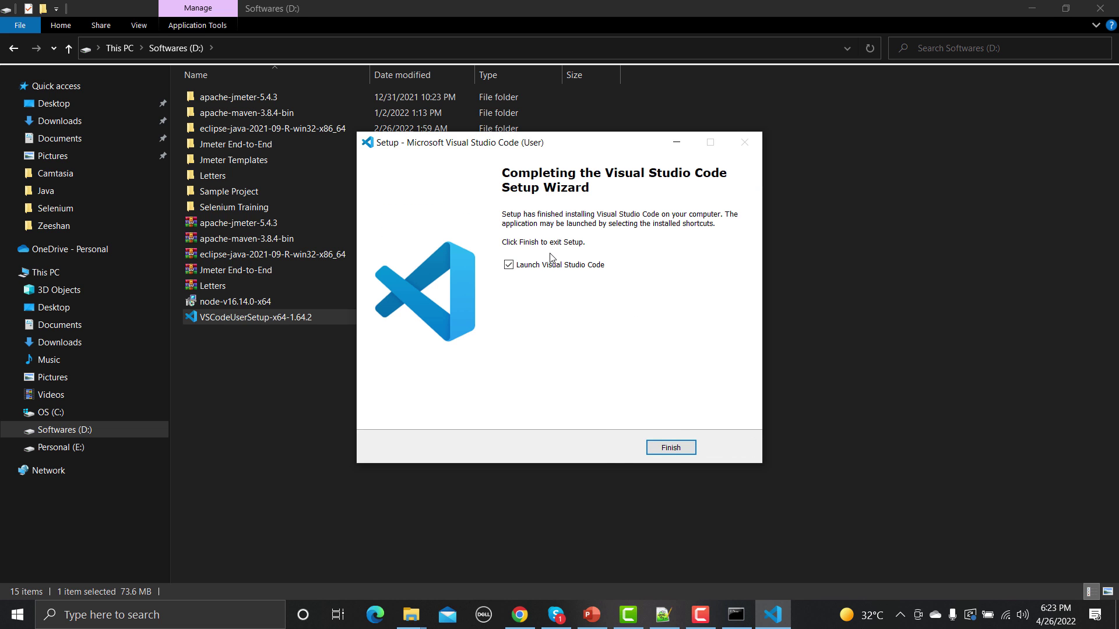
pyautogui.click(680, 447)
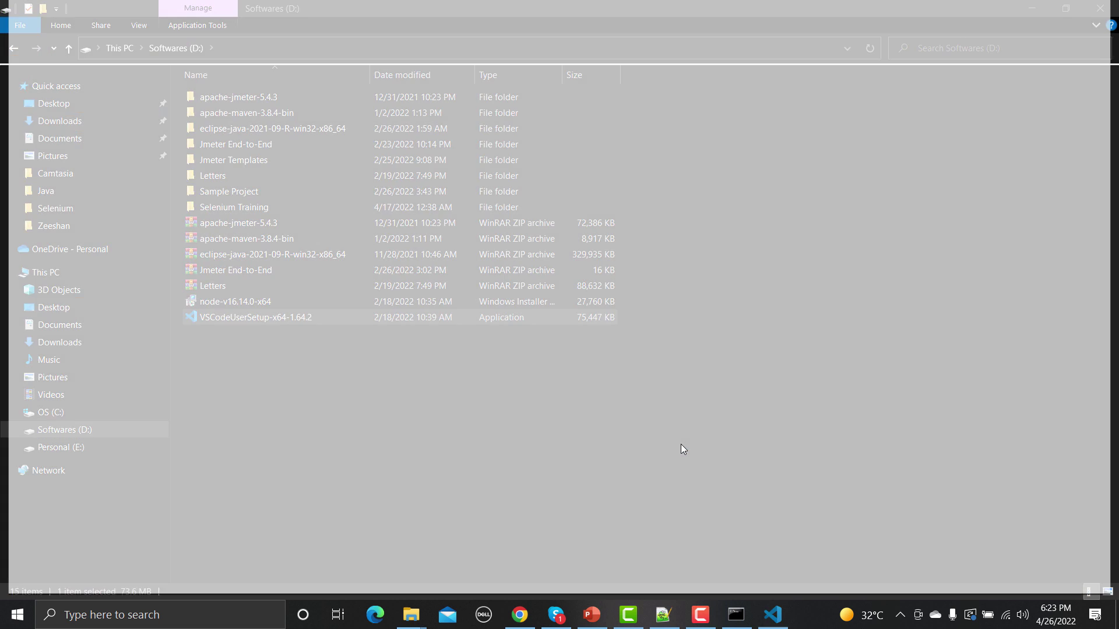
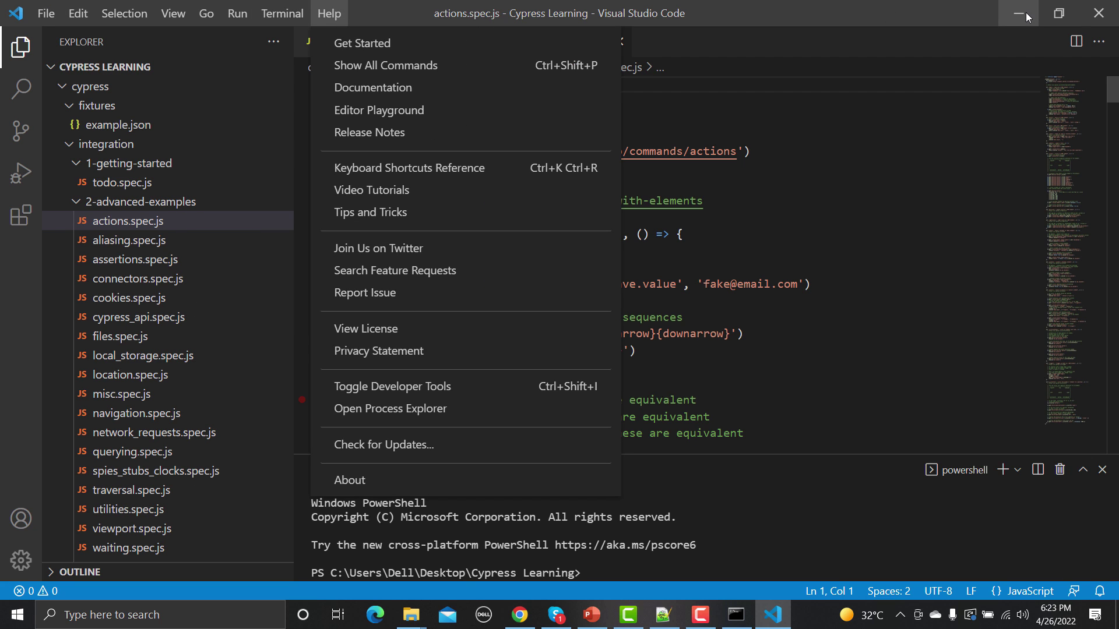
# Minimize the open windows to reach the desktop and cancel the User Profiles dialog
pyautogui.click(1025, 12)
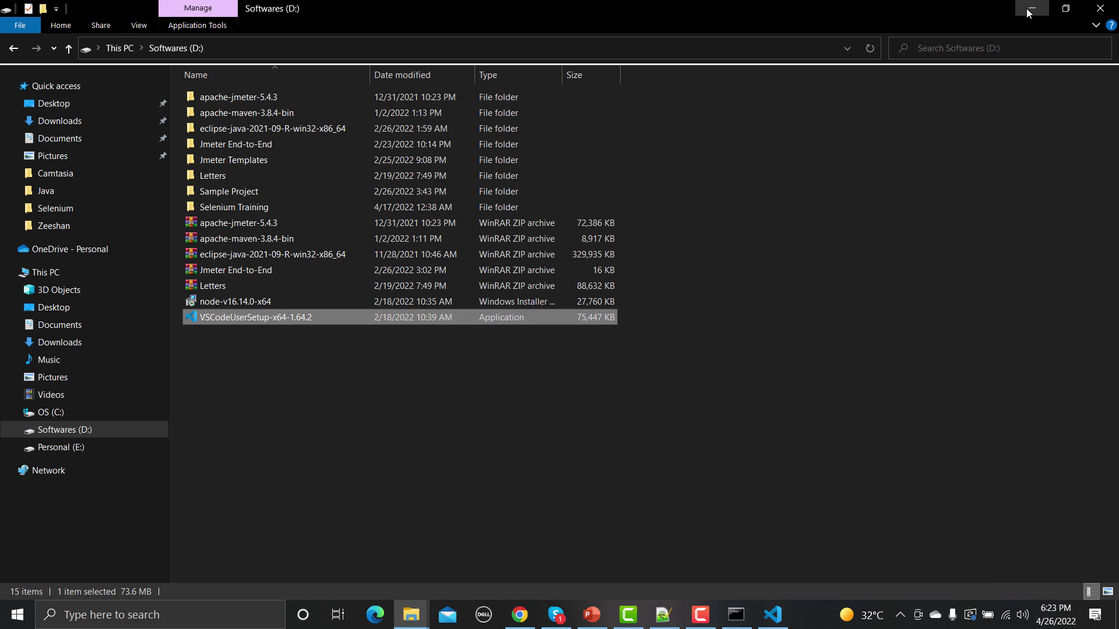
pyautogui.click(1026, 8)
pyautogui.click(1027, 9)
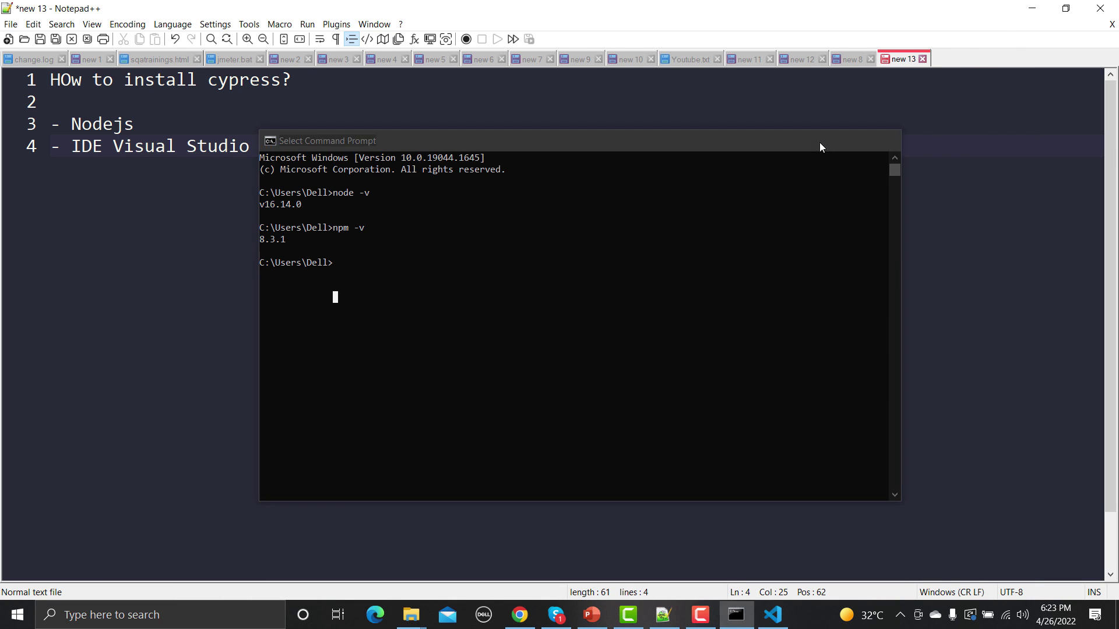
pyautogui.click(814, 141)
pyautogui.click(1032, 9)
pyautogui.click(1034, 12)
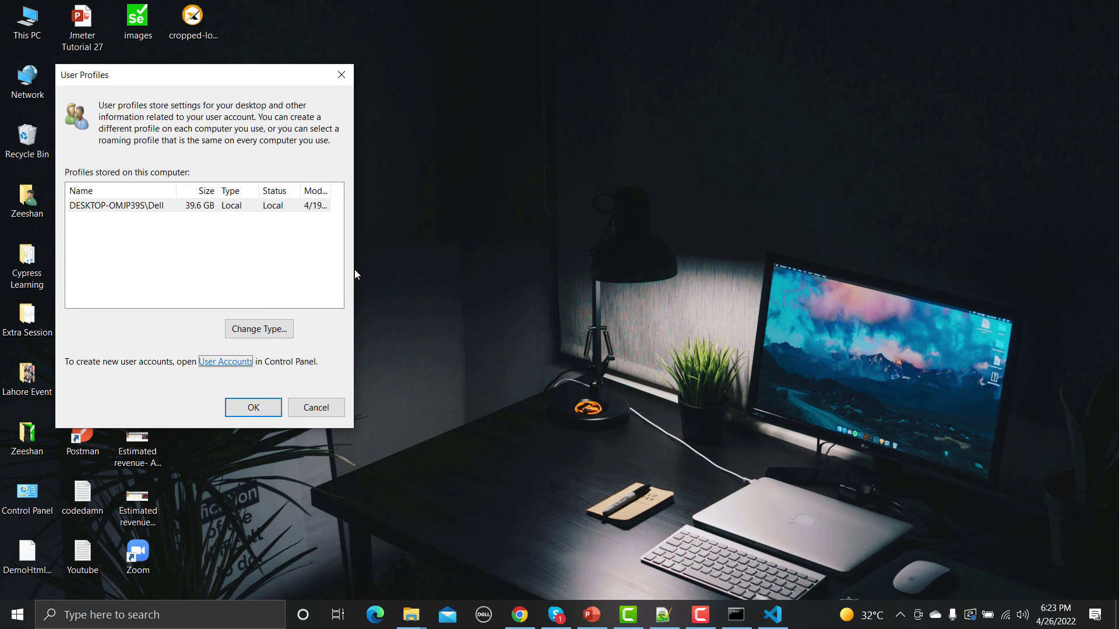
pyautogui.click(308, 402)
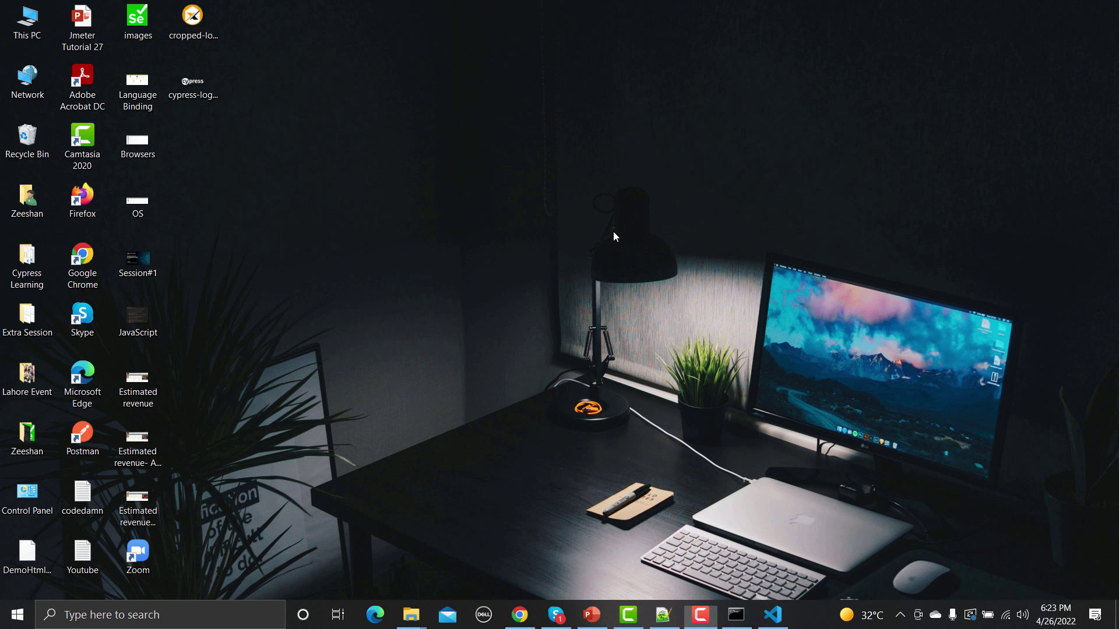
# Create a new folder named "CypressInstalltion" on the desktop
pyautogui.rightClick(613, 232)
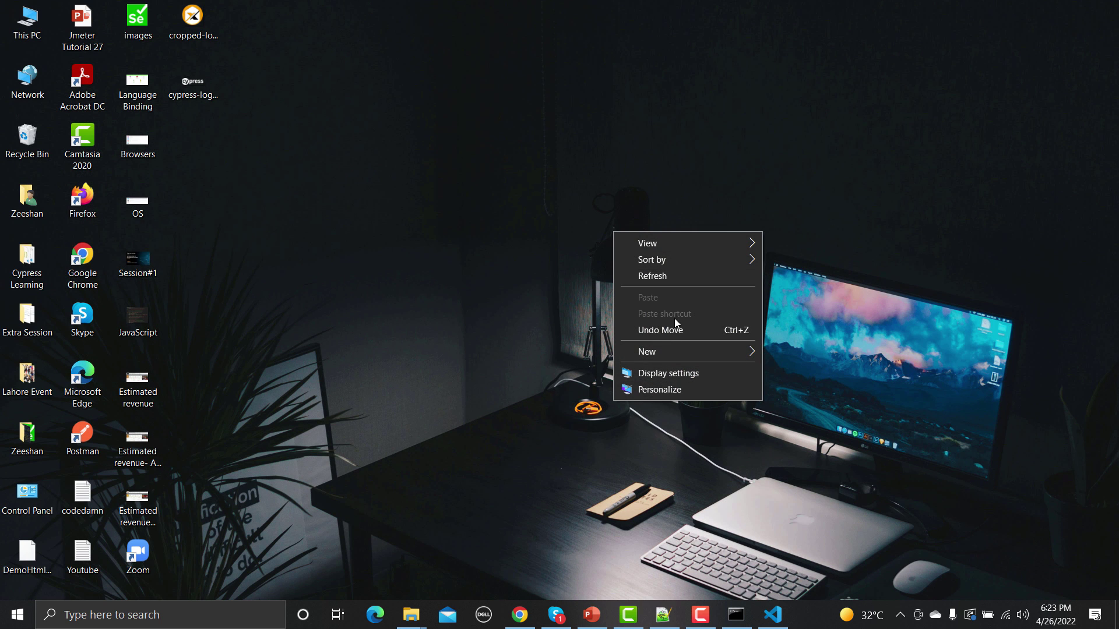
pyautogui.moveTo(701, 349)
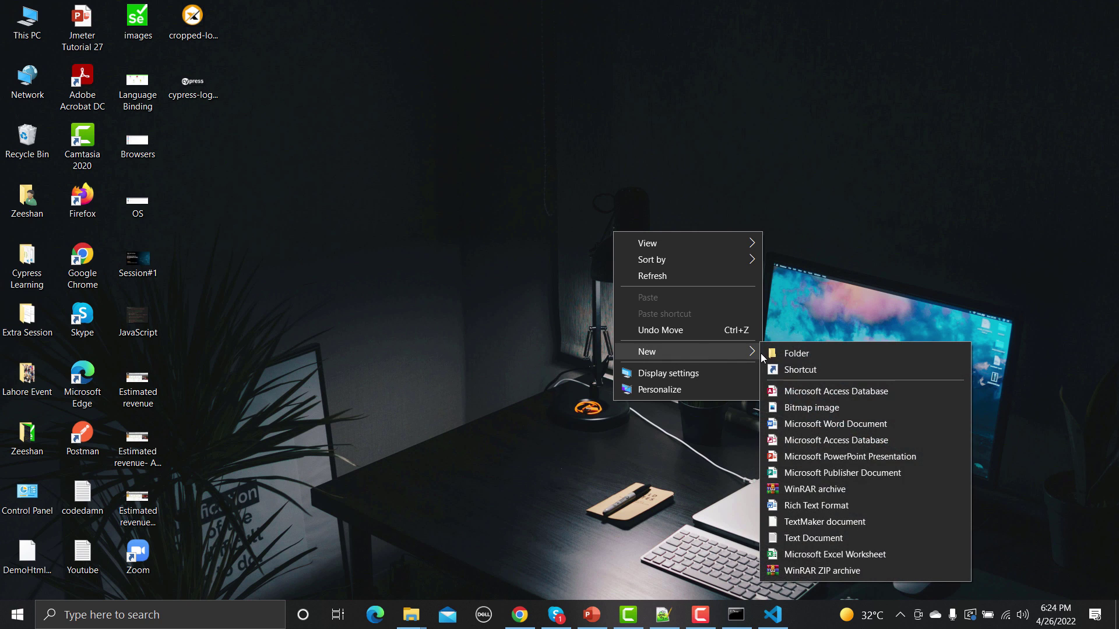
pyautogui.click(779, 353)
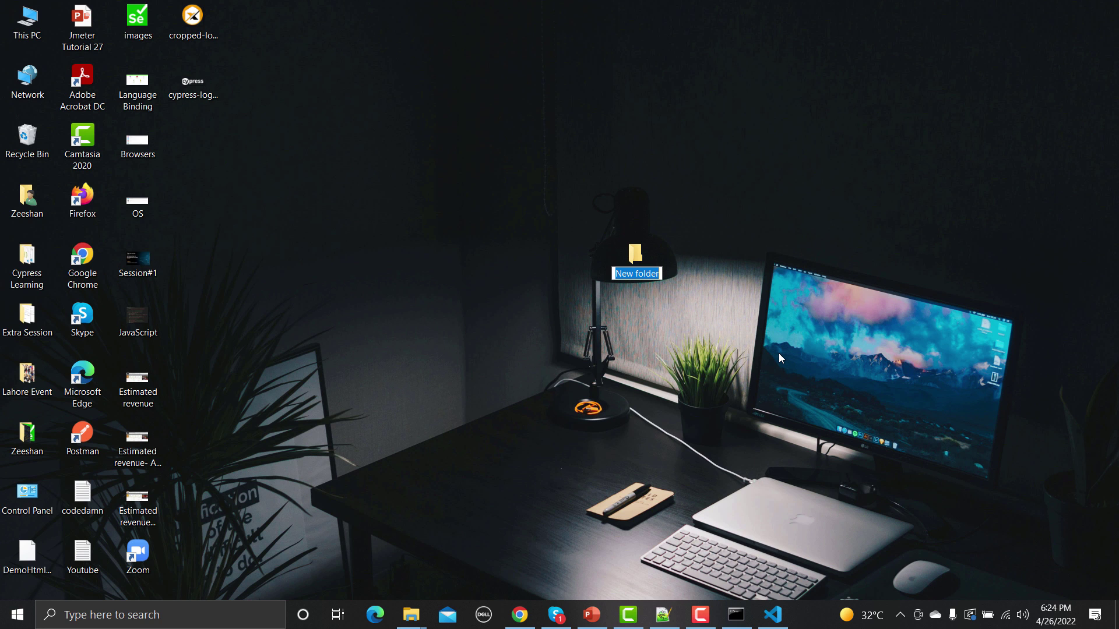
pyautogui.write('Cy')
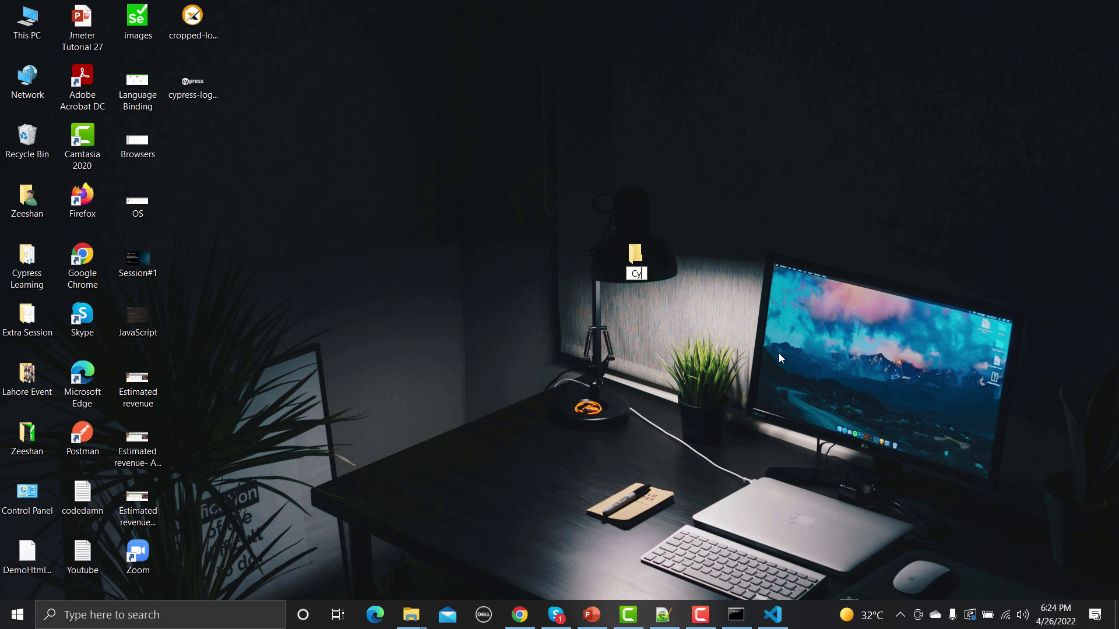
pyautogui.write('pressInstalltion')
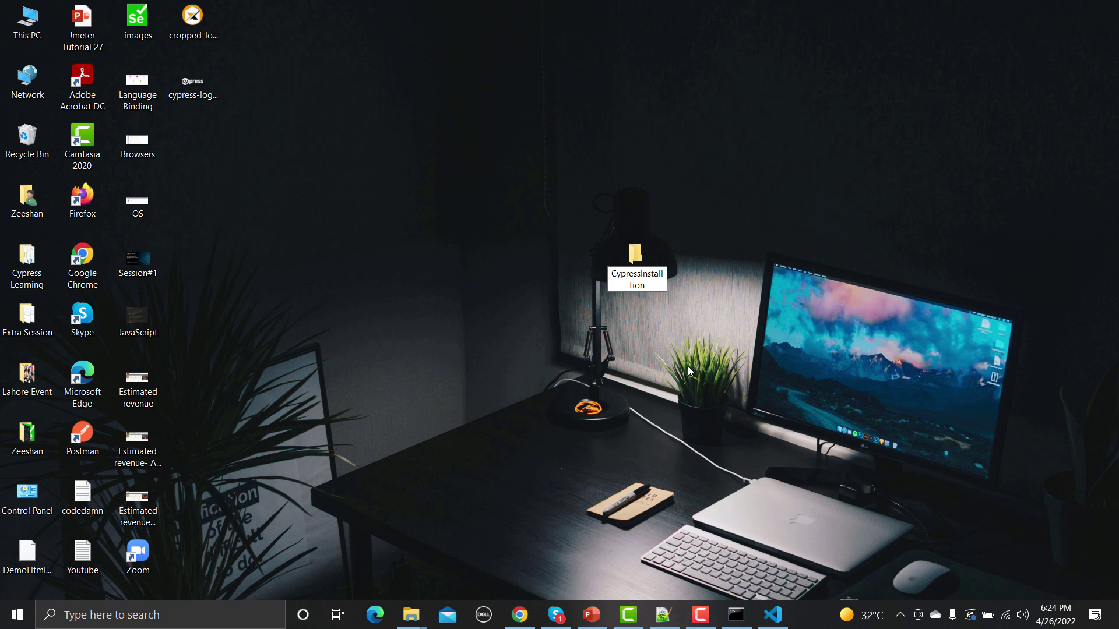
pyautogui.press('Return')
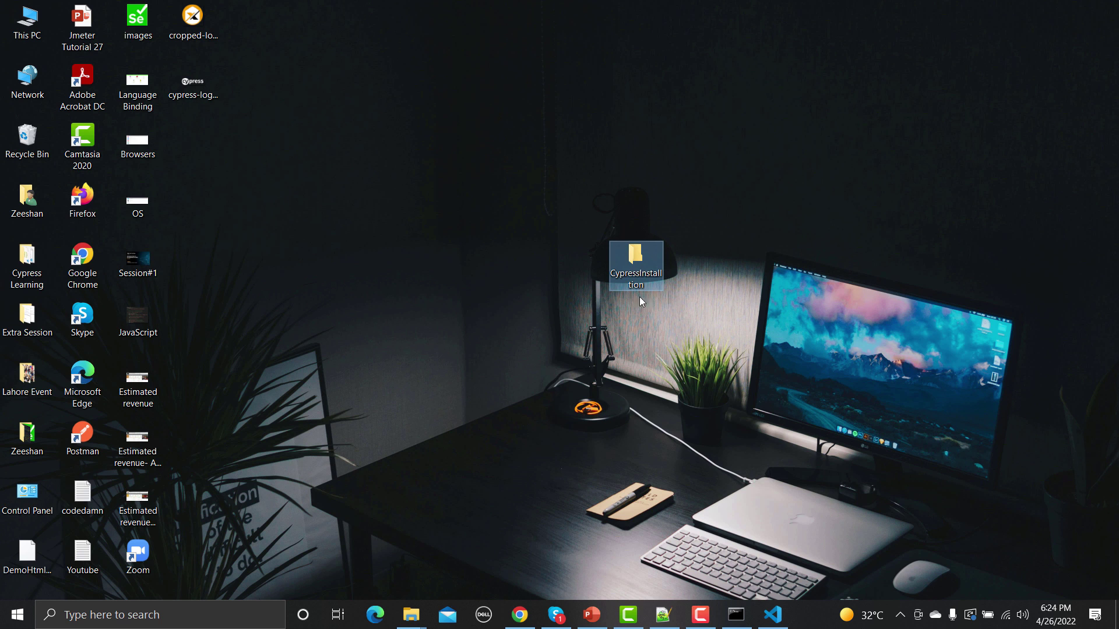
# Switch to Visual Studio Code and open the CypressInstalltion folder from the Desktop
pyautogui.click(772, 614)
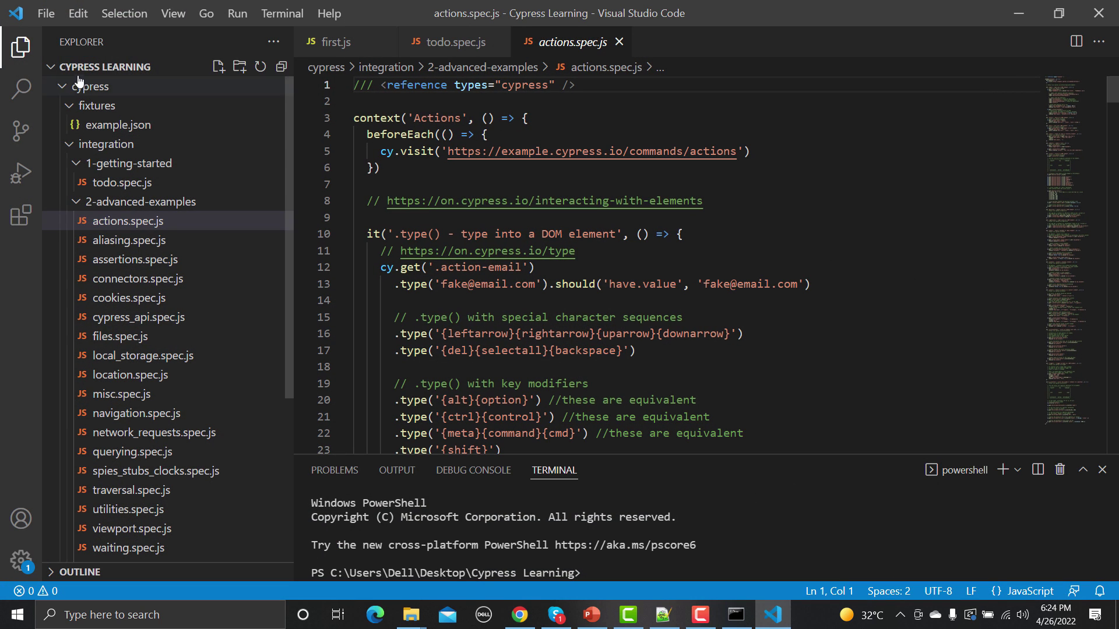
pyautogui.click(47, 14)
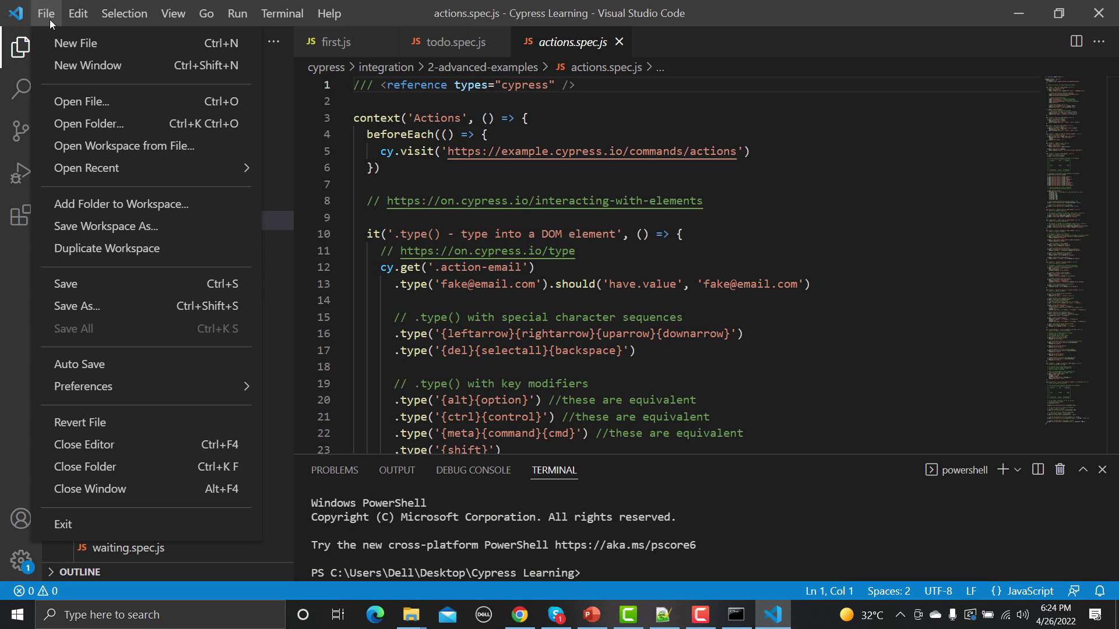
pyautogui.click(74, 124)
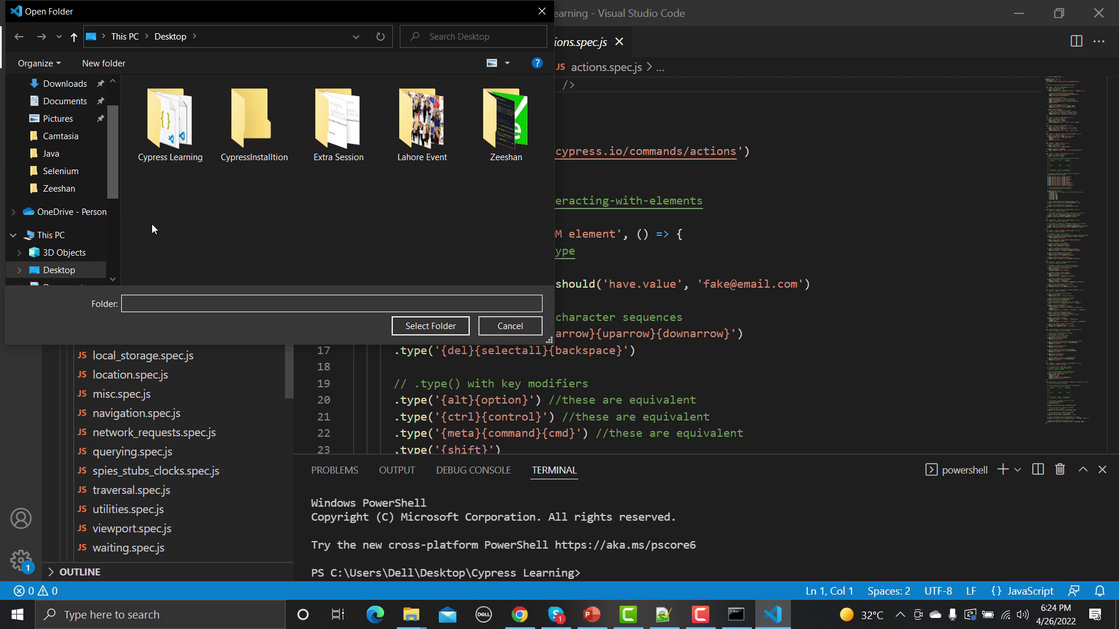
pyautogui.click(53, 270)
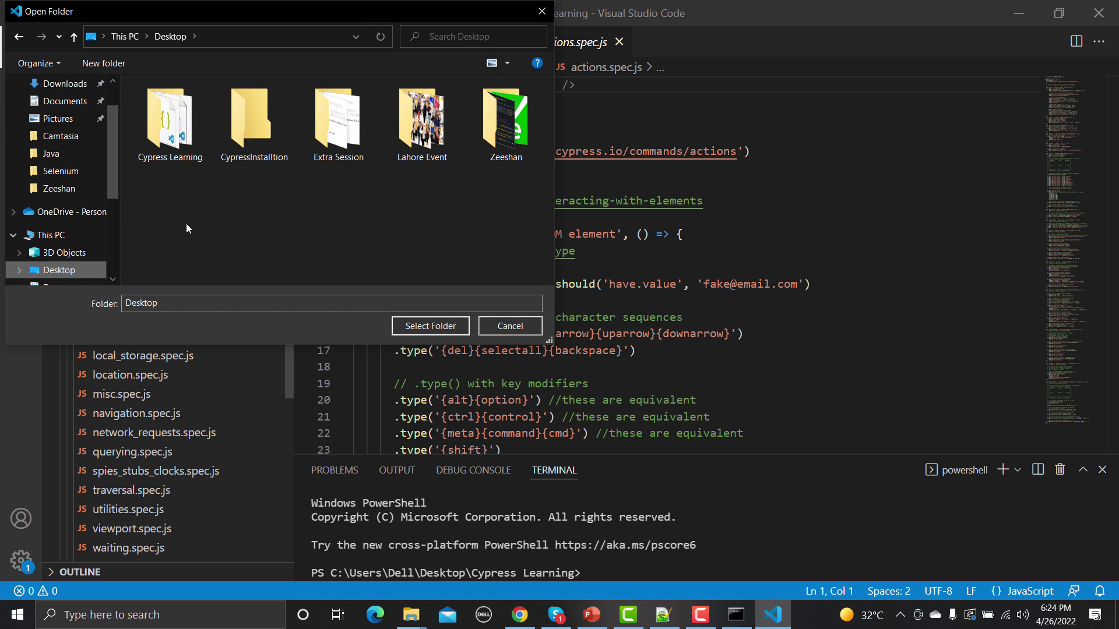
pyautogui.click(252, 133)
pyautogui.click(419, 325)
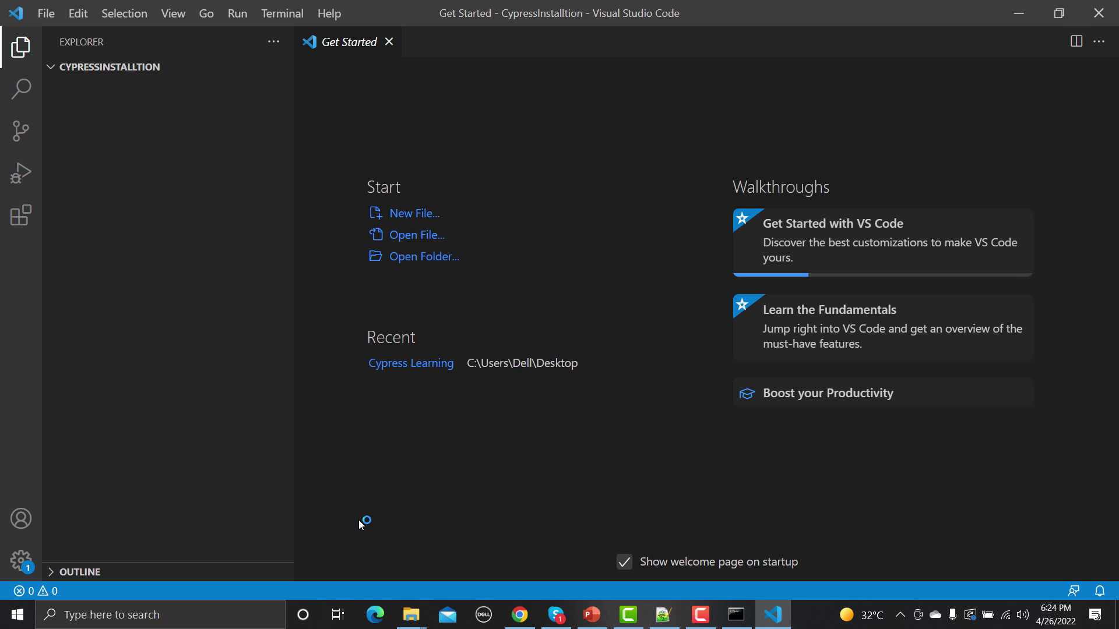
# Open a new terminal for the CypressInstalltion folder and enlarge the terminal area upward
pyautogui.click(54, 73)
pyautogui.click(61, 69)
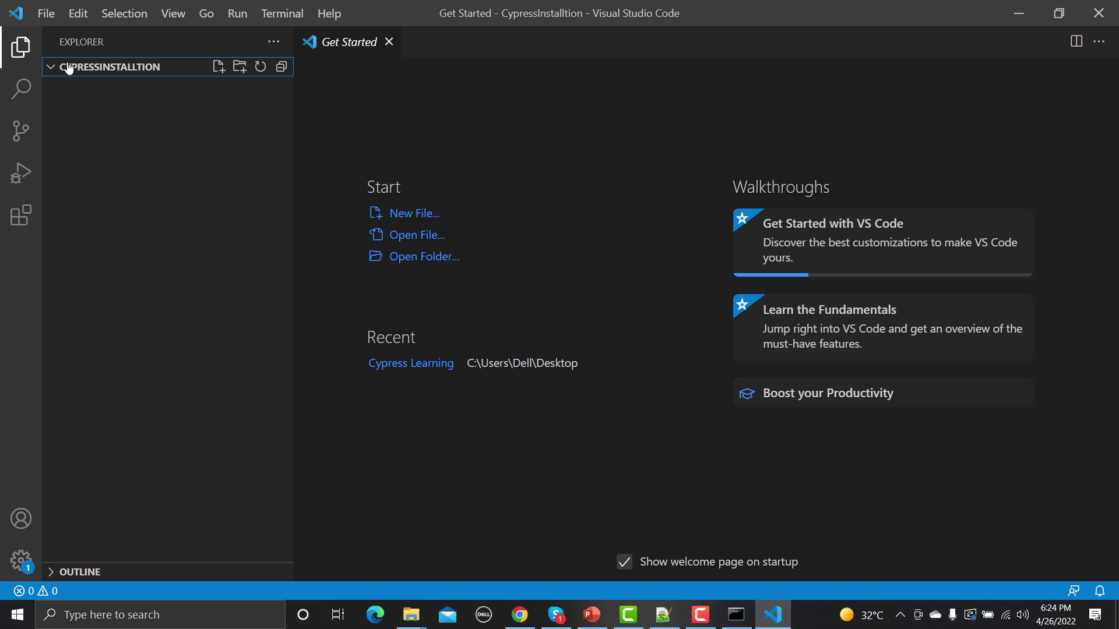
pyautogui.click(268, 19)
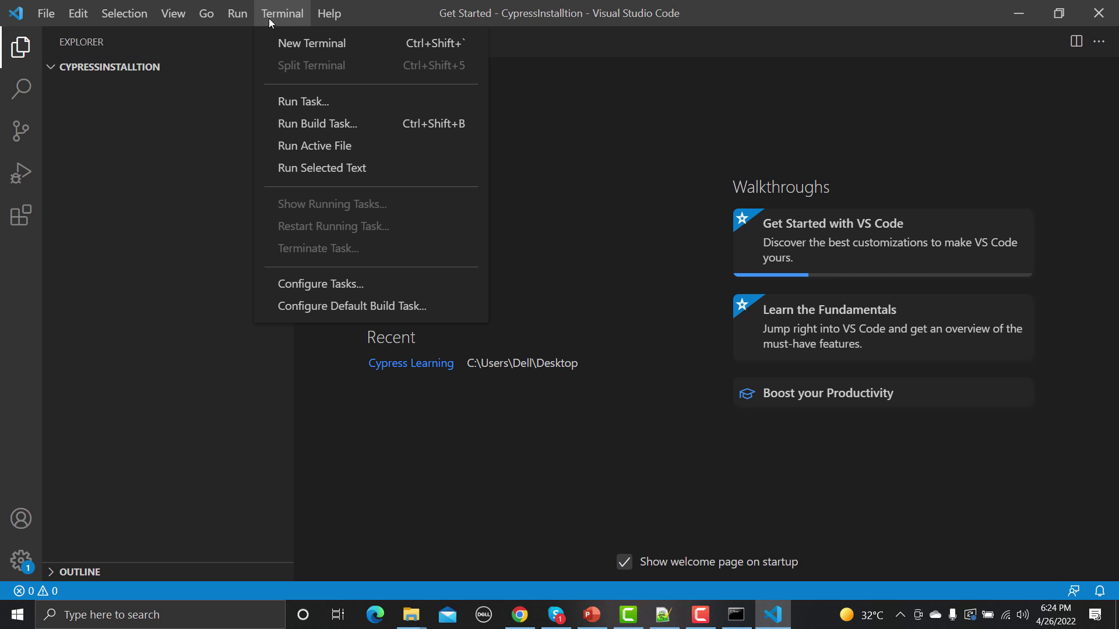
pyautogui.click(291, 46)
pyautogui.moveTo(697, 453); pyautogui.dragTo(698, 366)
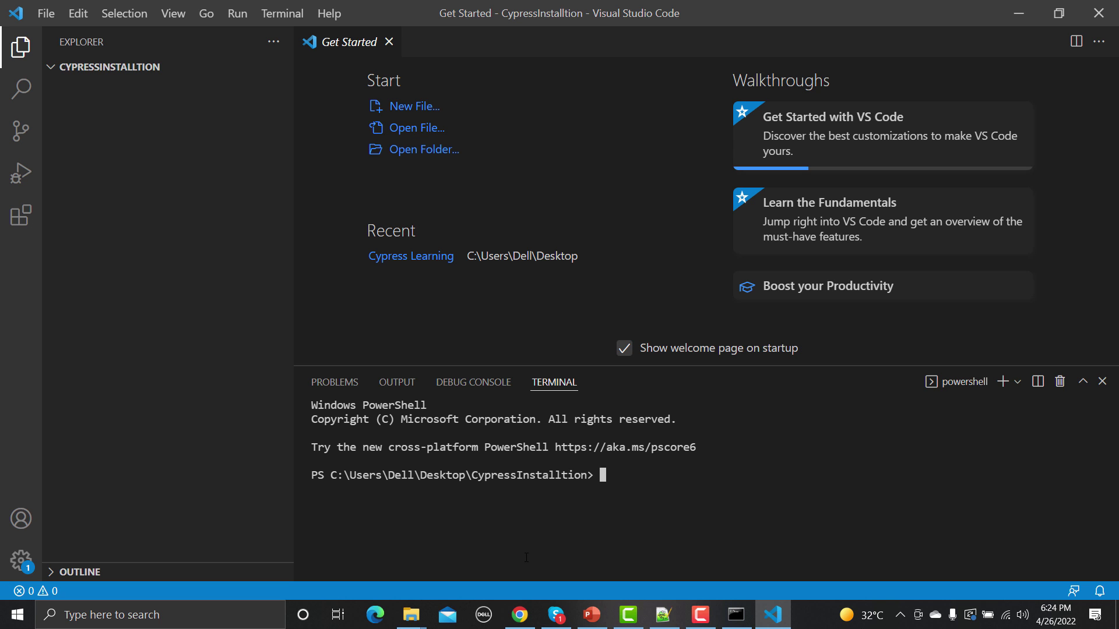
# Switch to Chrome, open cypress.io in a new tab, and dismiss the downloads bar
pyautogui.click(520, 615)
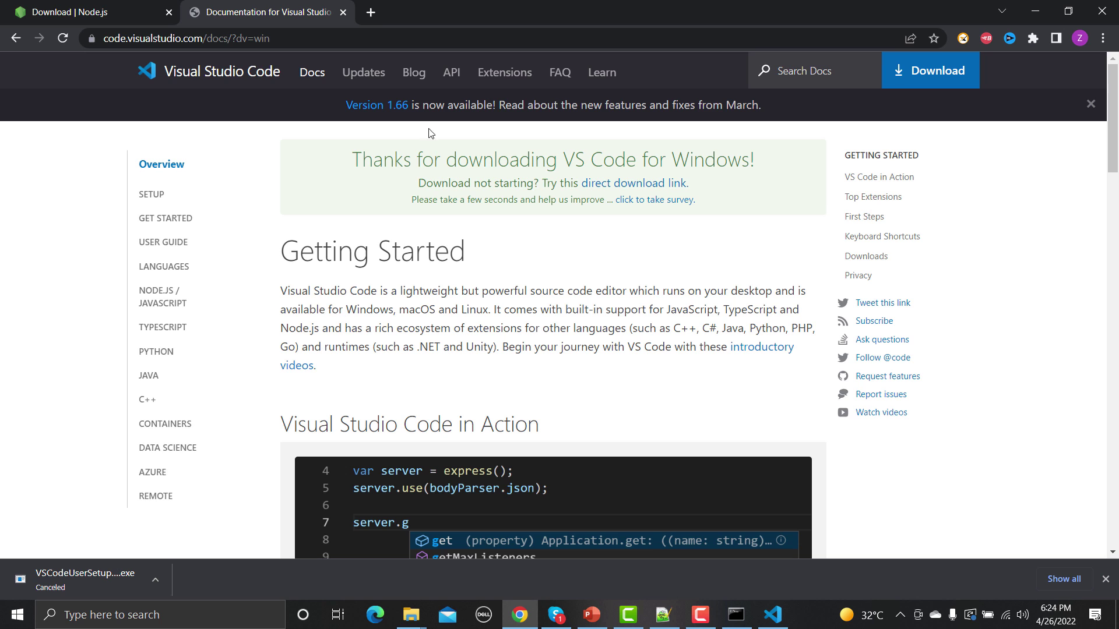
pyautogui.click(373, 13)
pyautogui.click(385, 38)
pyautogui.write('cypre')
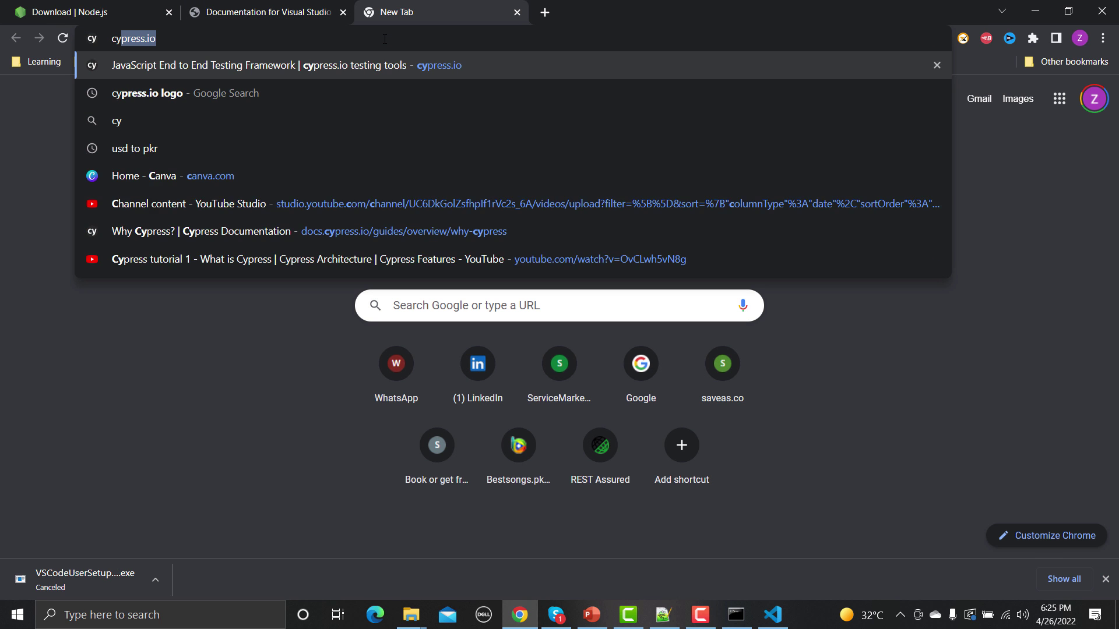
pyautogui.write('ss')
pyautogui.press('Return')
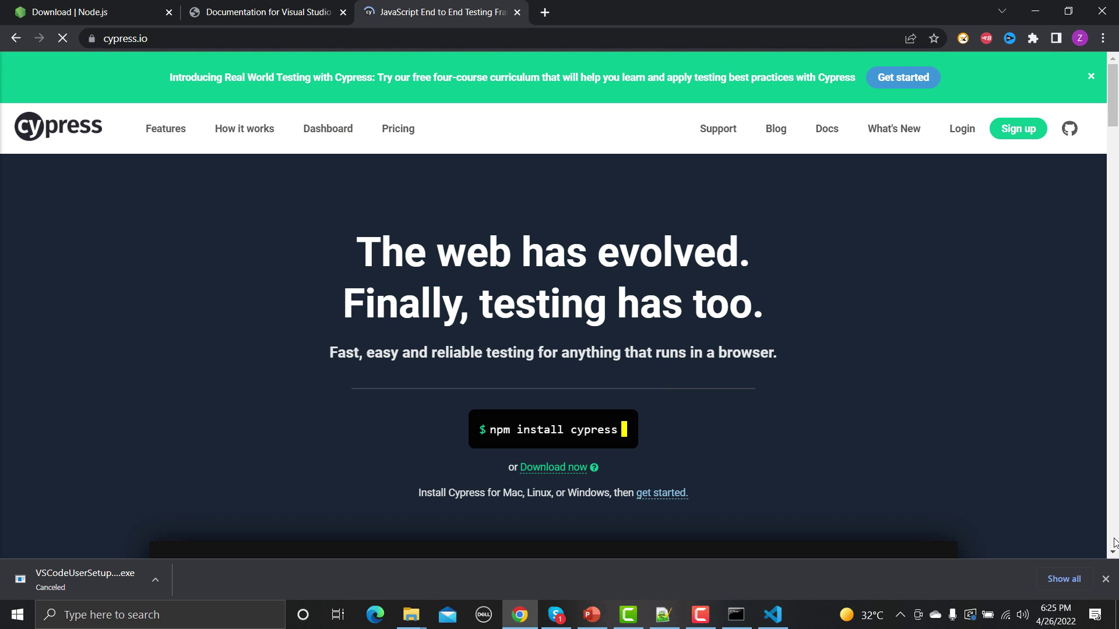
pyautogui.click(1107, 578)
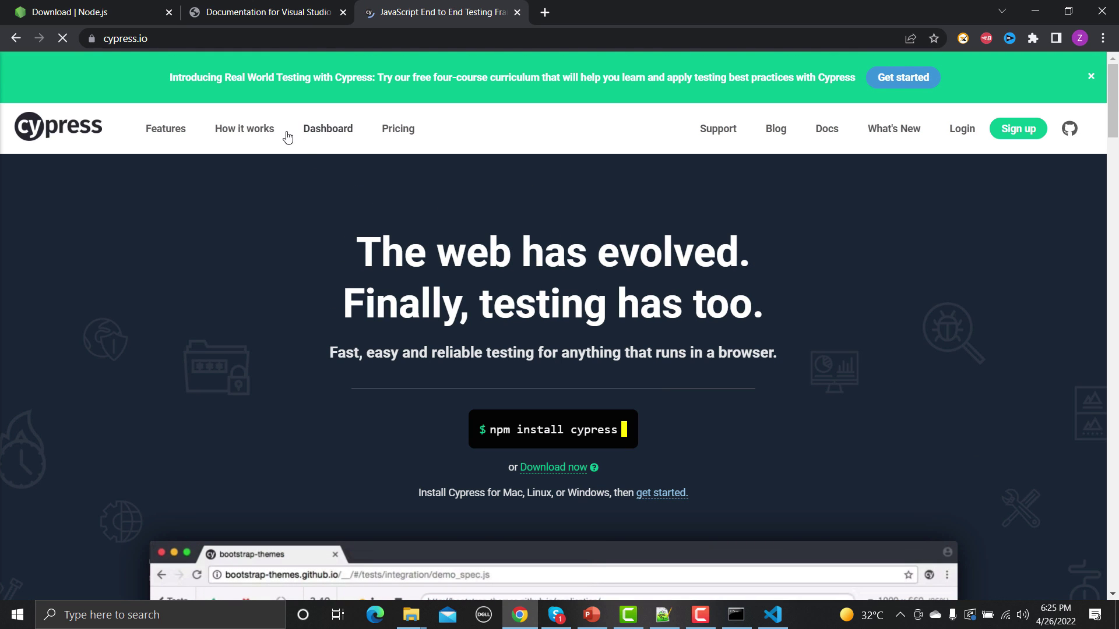
# Open the Cypress documentation and go to the Installing Cypress page under Getting Started
pyautogui.click(827, 131)
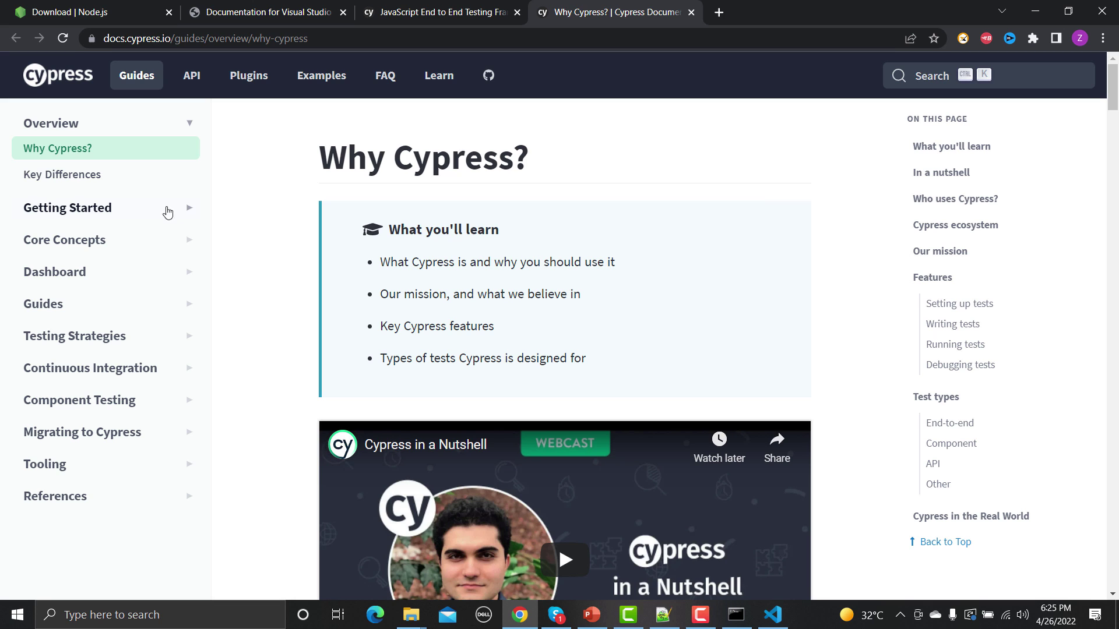
pyautogui.click(190, 210)
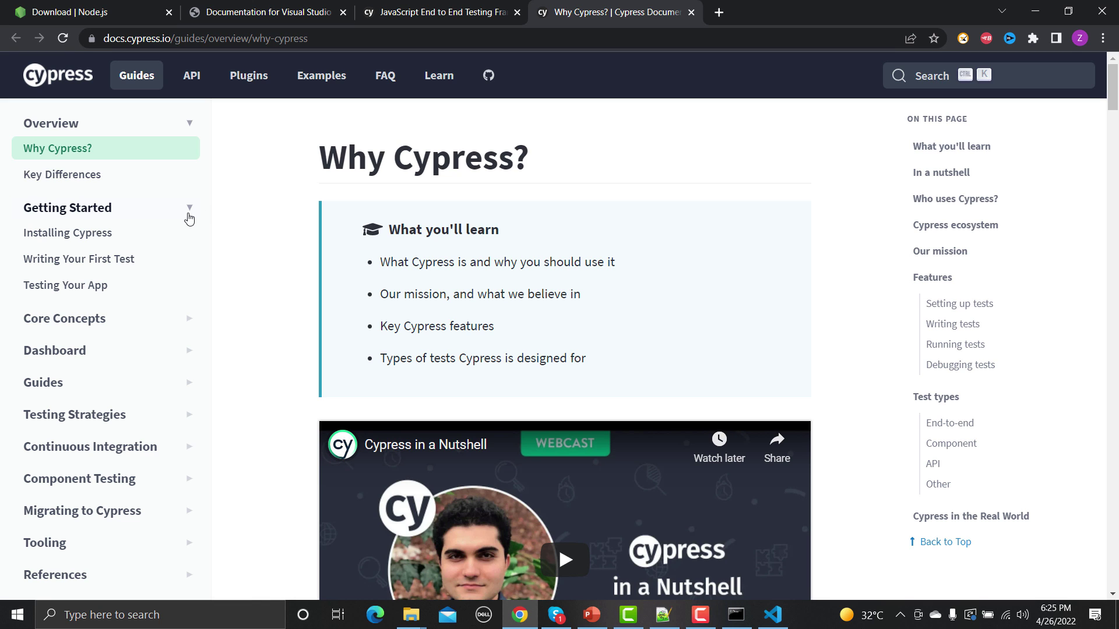
pyautogui.click(84, 236)
# Examine the system requirements for installing Cypress, highlighting the supported Node.js versions
pyautogui.scroll(-4, 624, 362)
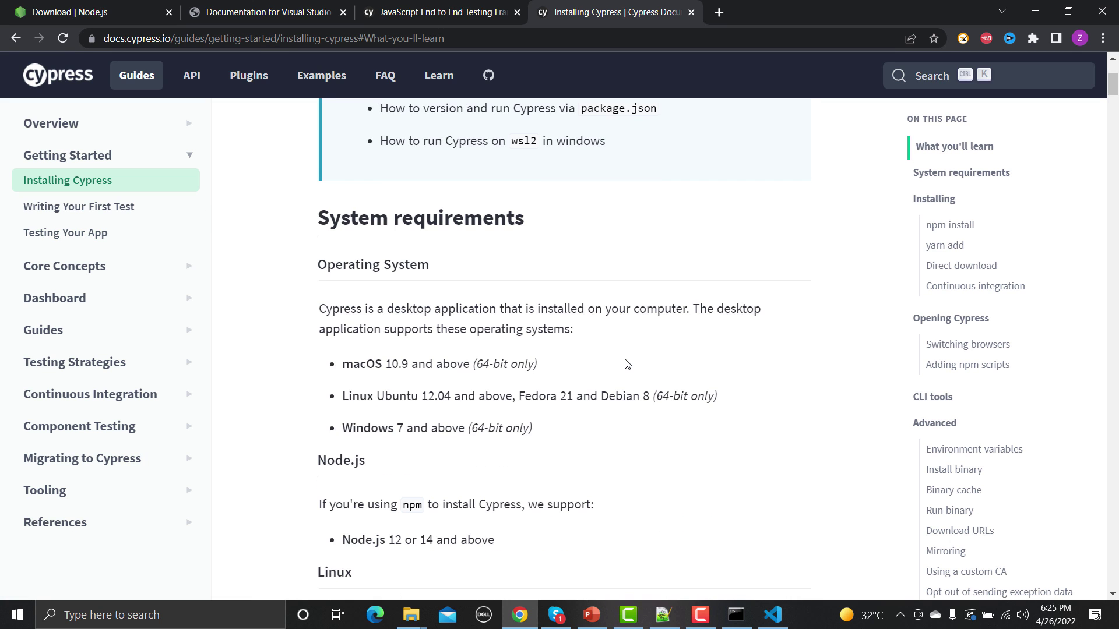
pyautogui.scroll(-4, 627, 364)
pyautogui.scroll(5, 624, 295)
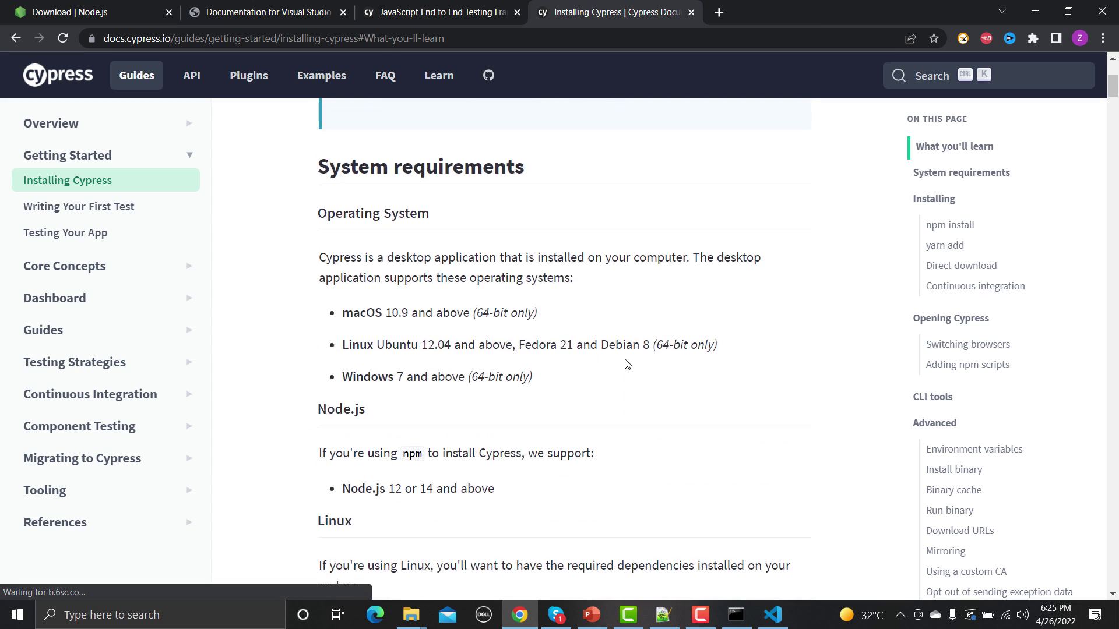
pyautogui.scroll(-4, 515, 321)
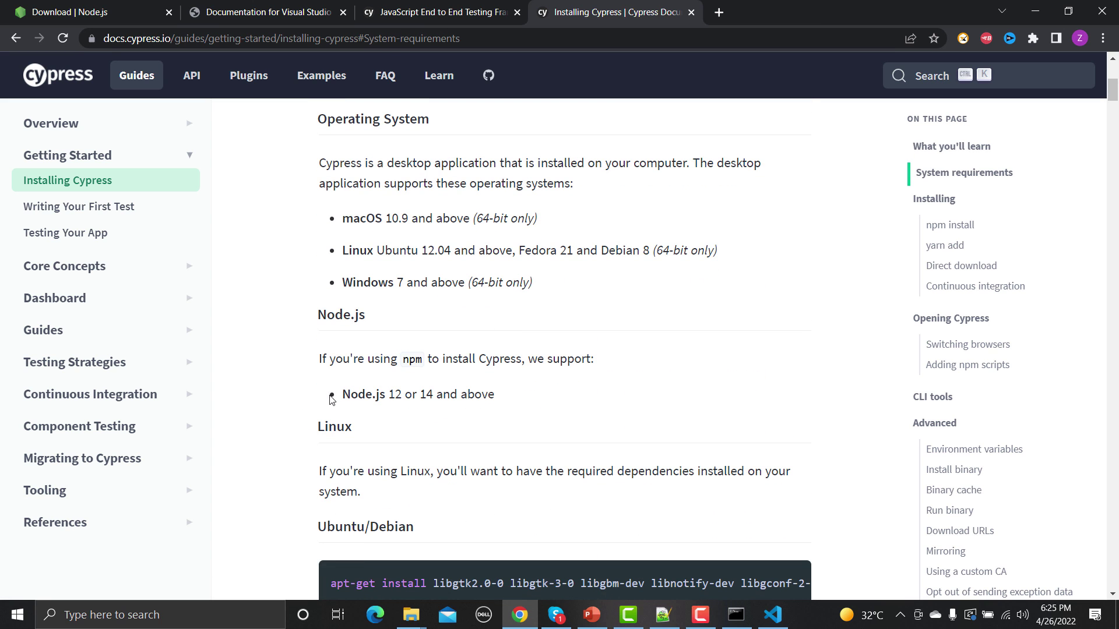
pyautogui.moveTo(390, 394); pyautogui.dragTo(515, 392)
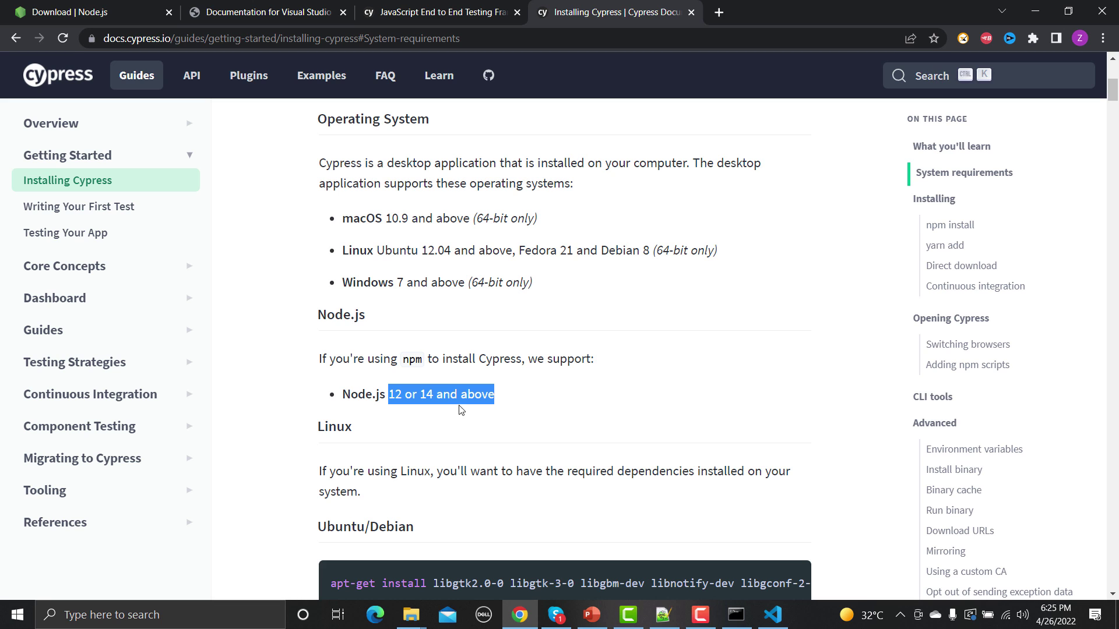
pyautogui.click(561, 401)
pyautogui.scroll(-4, 561, 401)
pyautogui.scroll(-1, 561, 401)
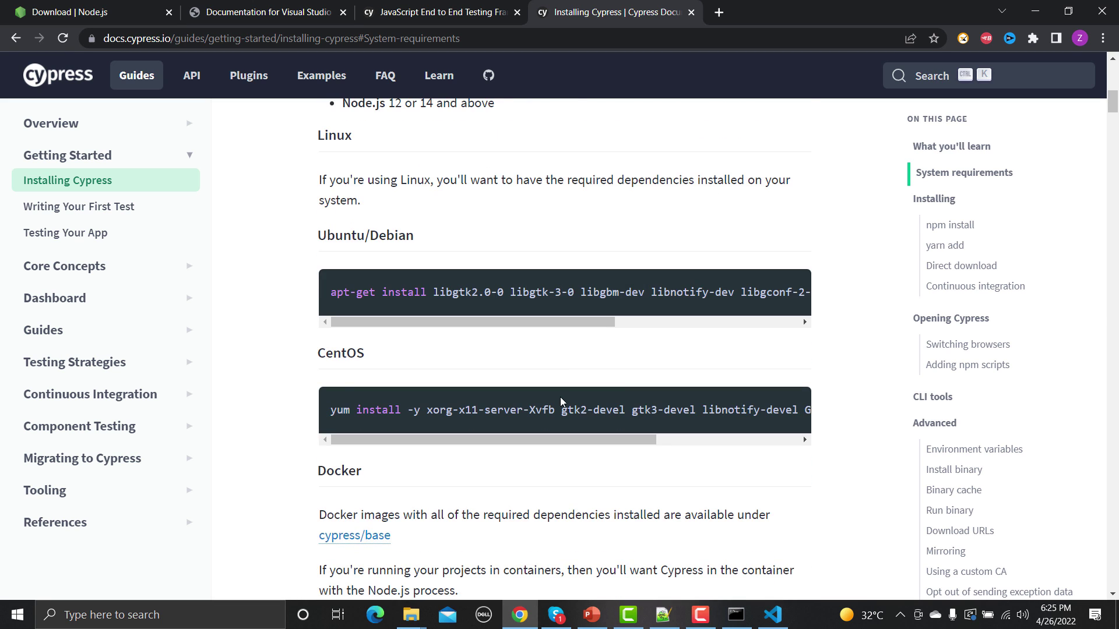
# Examine the npm install instructions in the Installing section, highlighting "cypress --save-dev" and checking the note about npm init
pyautogui.scroll(-5, 561, 399)
pyautogui.scroll(-5, 560, 399)
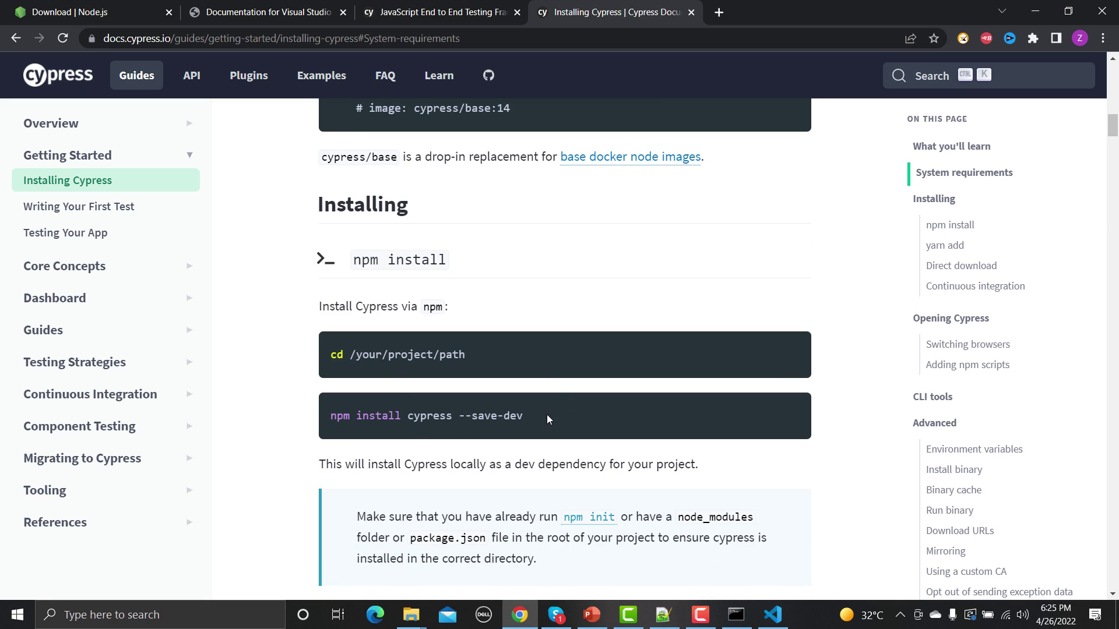
pyautogui.moveTo(528, 415); pyautogui.dragTo(402, 417)
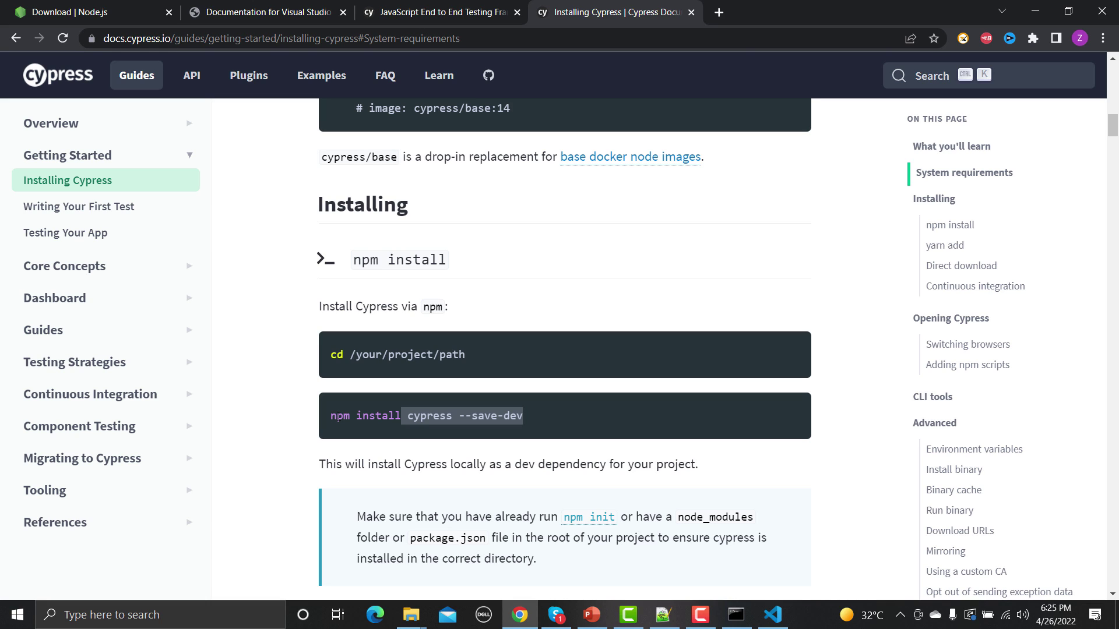
pyautogui.scroll(5, 548, 408)
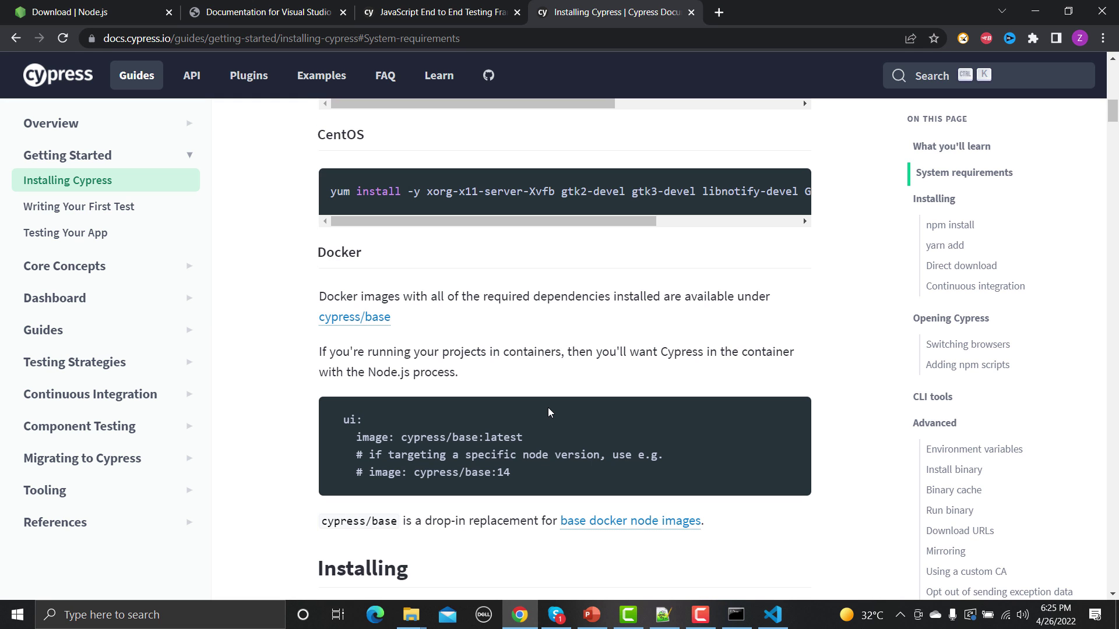
pyautogui.scroll(-2, 548, 408)
pyautogui.scroll(-5, 548, 409)
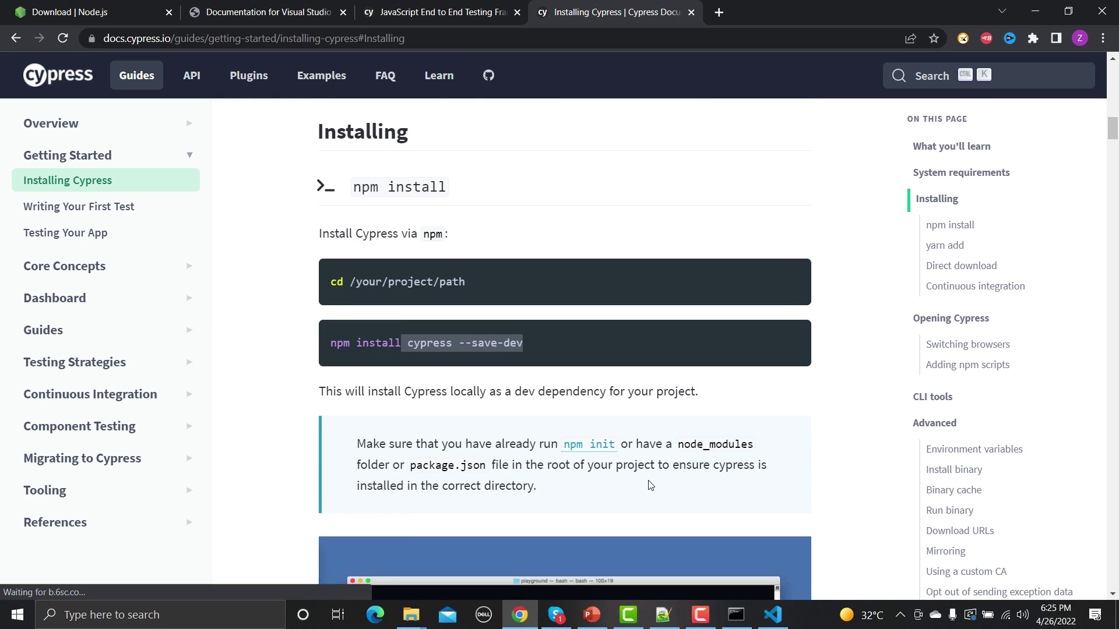
# Review the Linux, Docker and Node.js requirements again and compare them with the npm install section
pyautogui.scroll(5, 411, 336)
pyautogui.scroll(5, 411, 340)
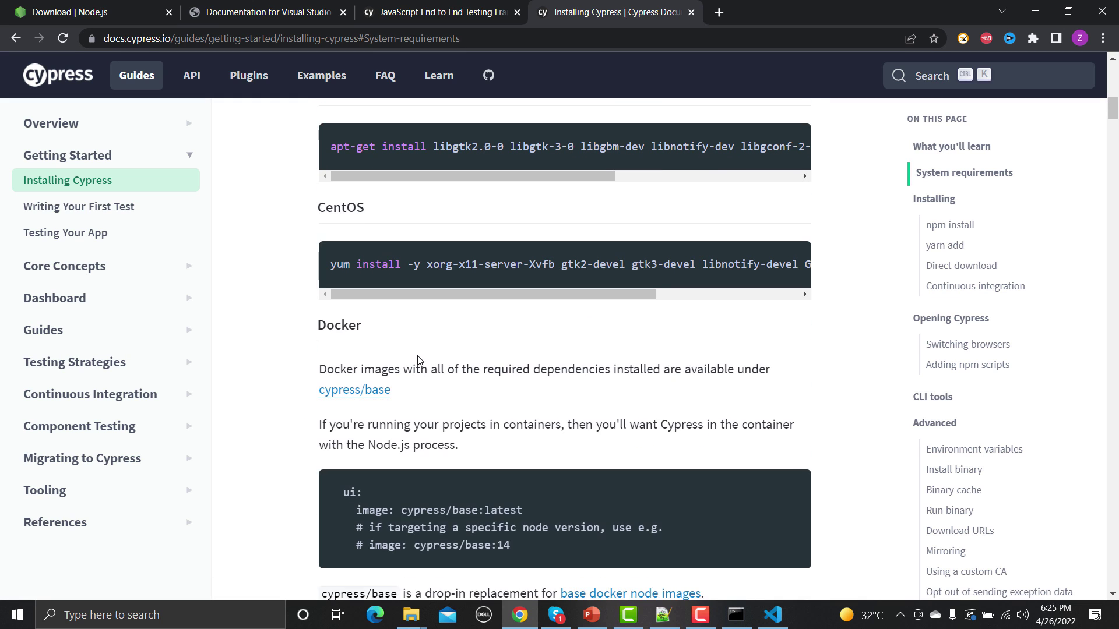
pyautogui.scroll(-2, 309, 448)
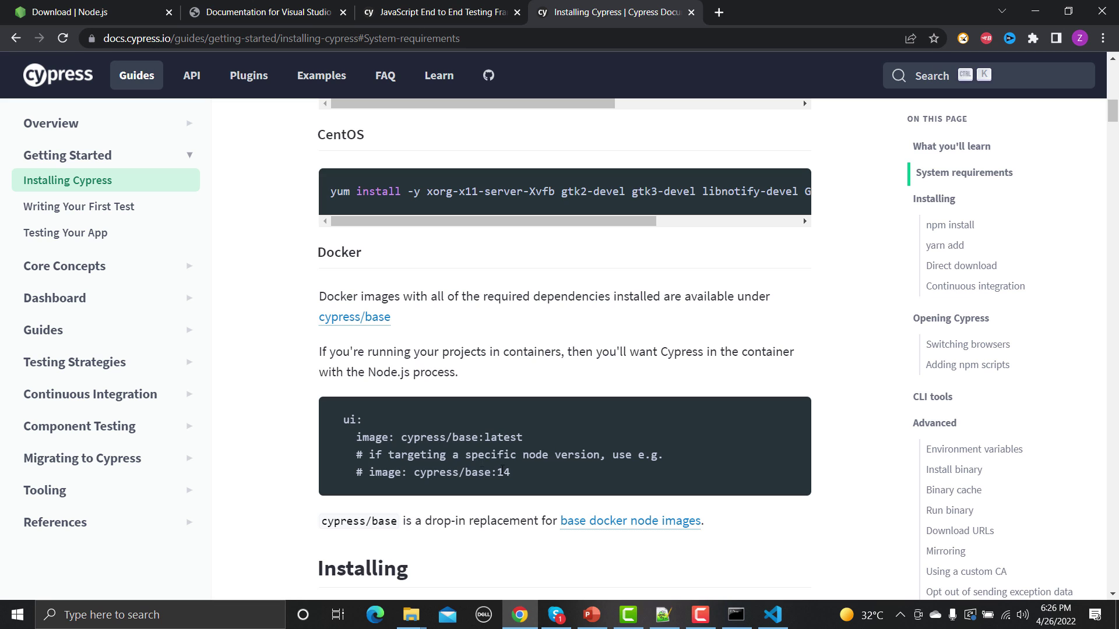
pyautogui.scroll(2, 501, 470)
pyautogui.scroll(3, 501, 469)
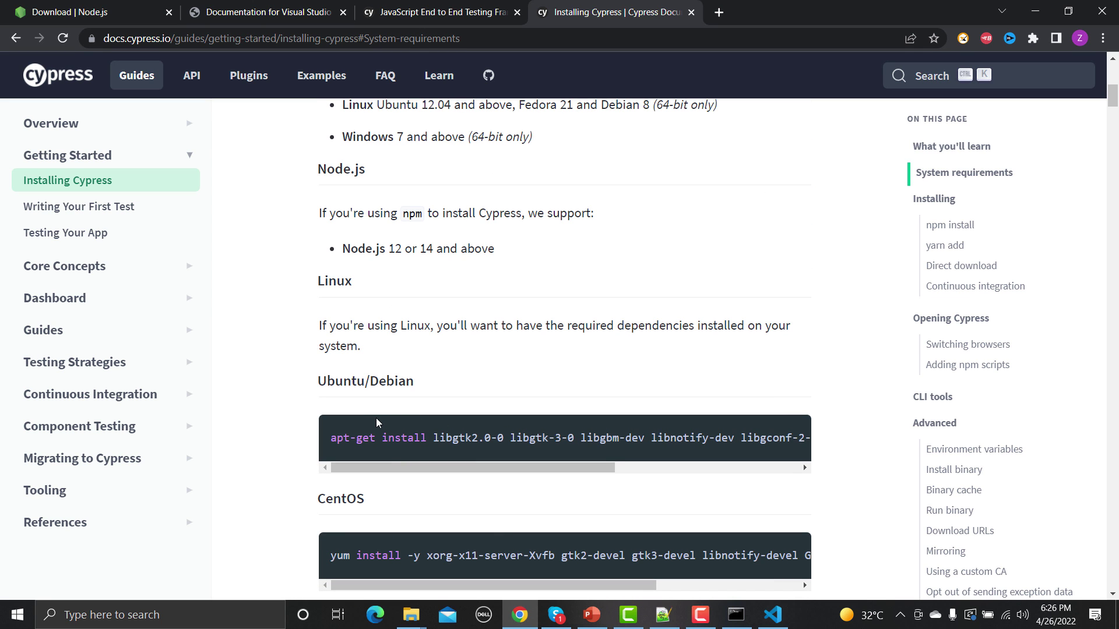
pyautogui.scroll(1, 408, 492)
pyautogui.scroll(4, 409, 494)
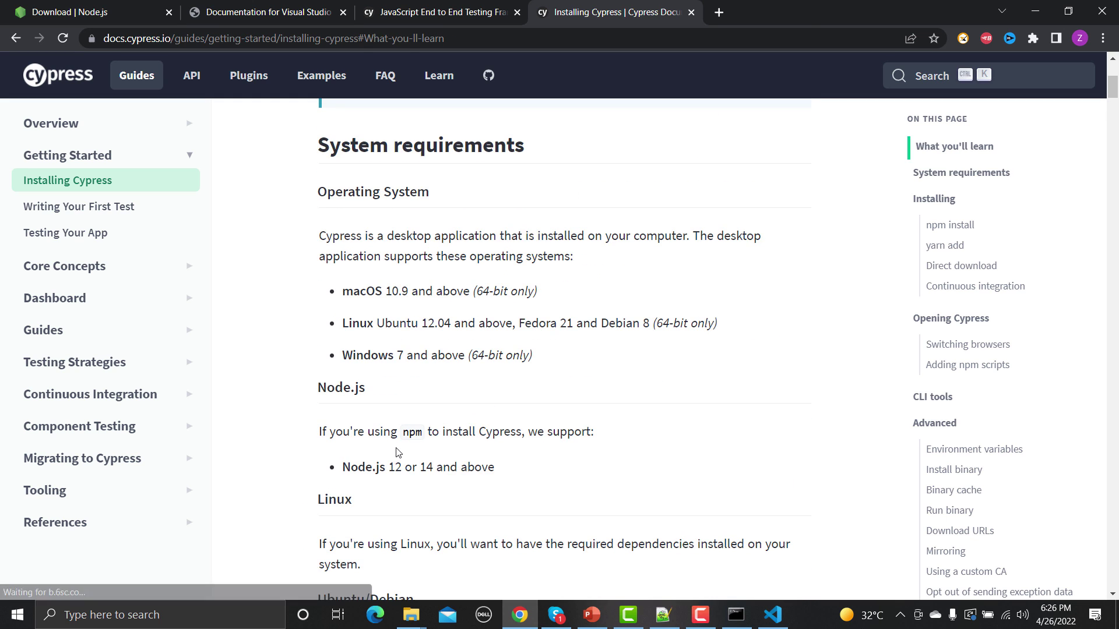
pyautogui.scroll(-10, 401, 454)
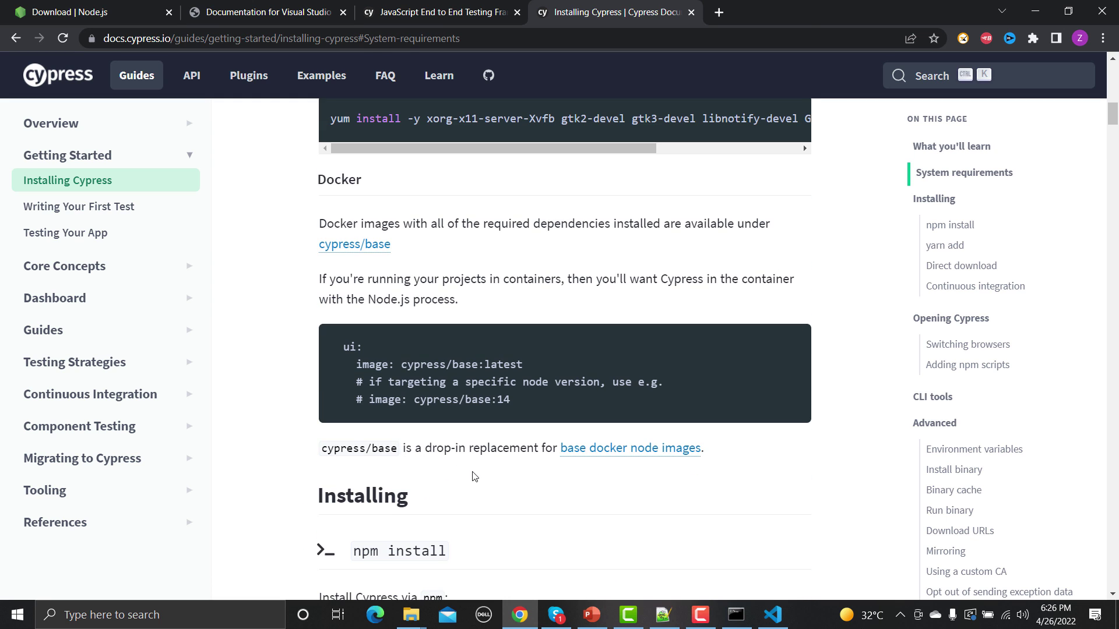
pyautogui.scroll(-3, 472, 472)
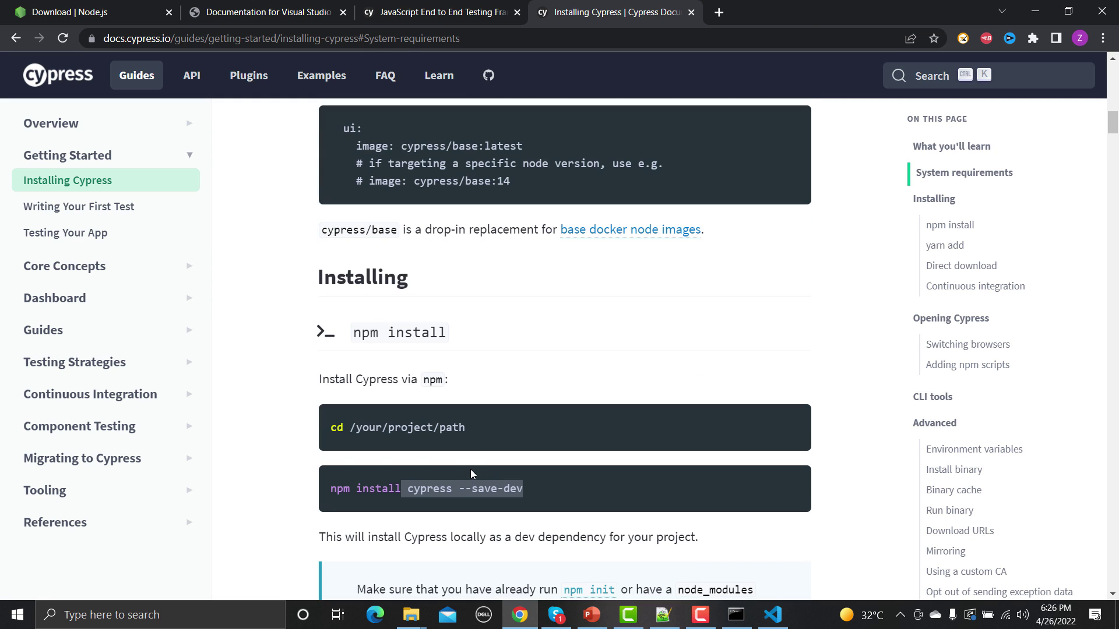
pyautogui.scroll(-3, 466, 473)
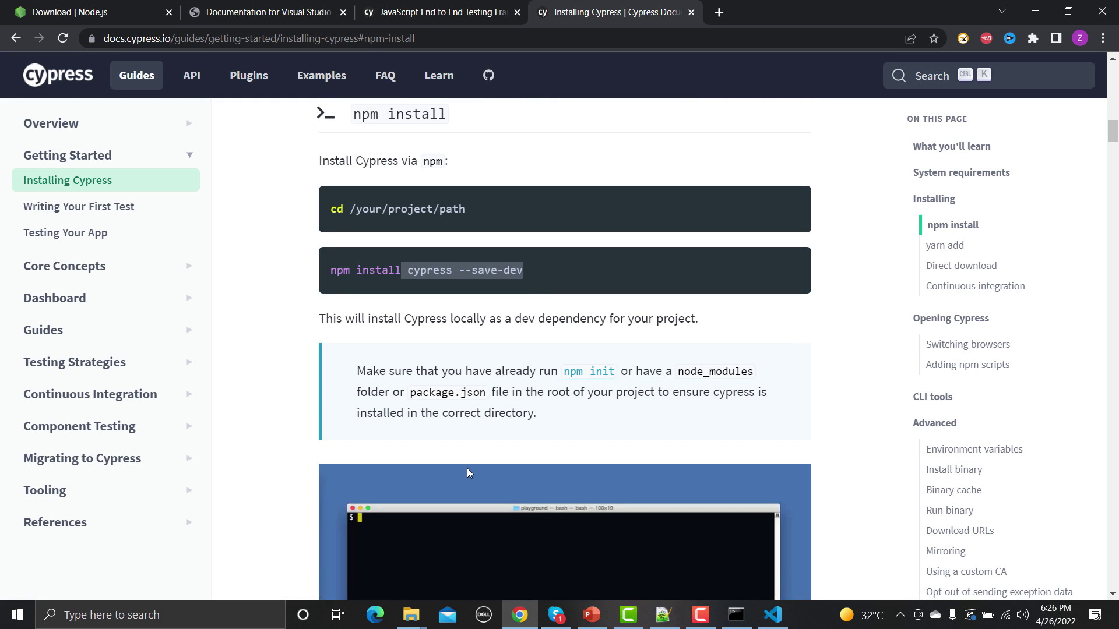
pyautogui.scroll(10, 469, 472)
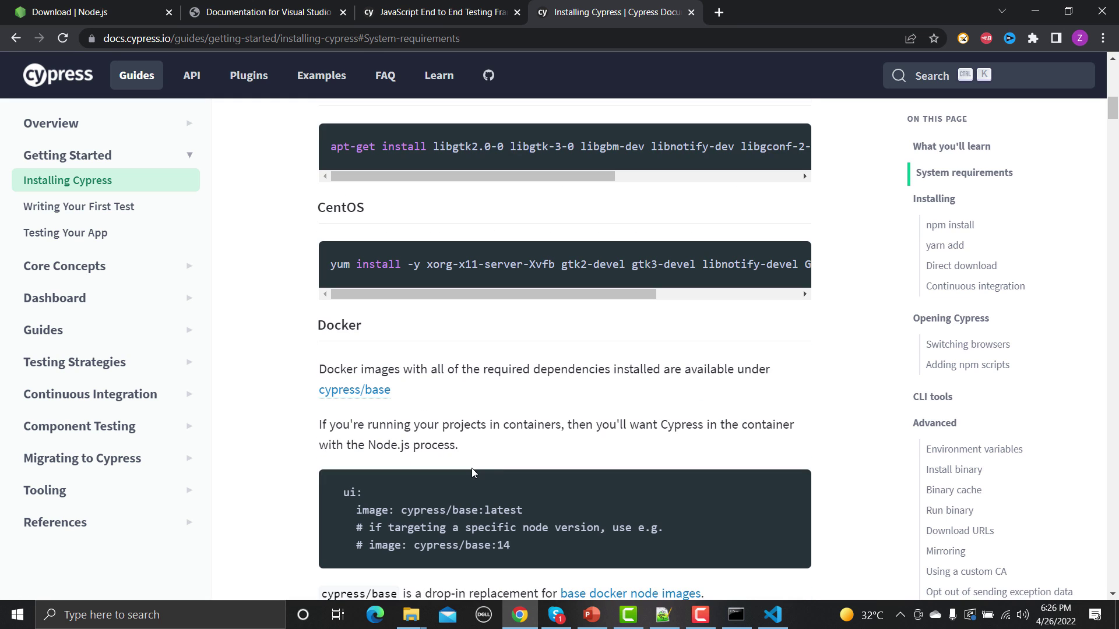
# Check the yarn alternative by highlighting "yarn add cypress --dev", and return to the npm install instructions
pyautogui.scroll(-10, 472, 471)
pyautogui.scroll(-7, 473, 472)
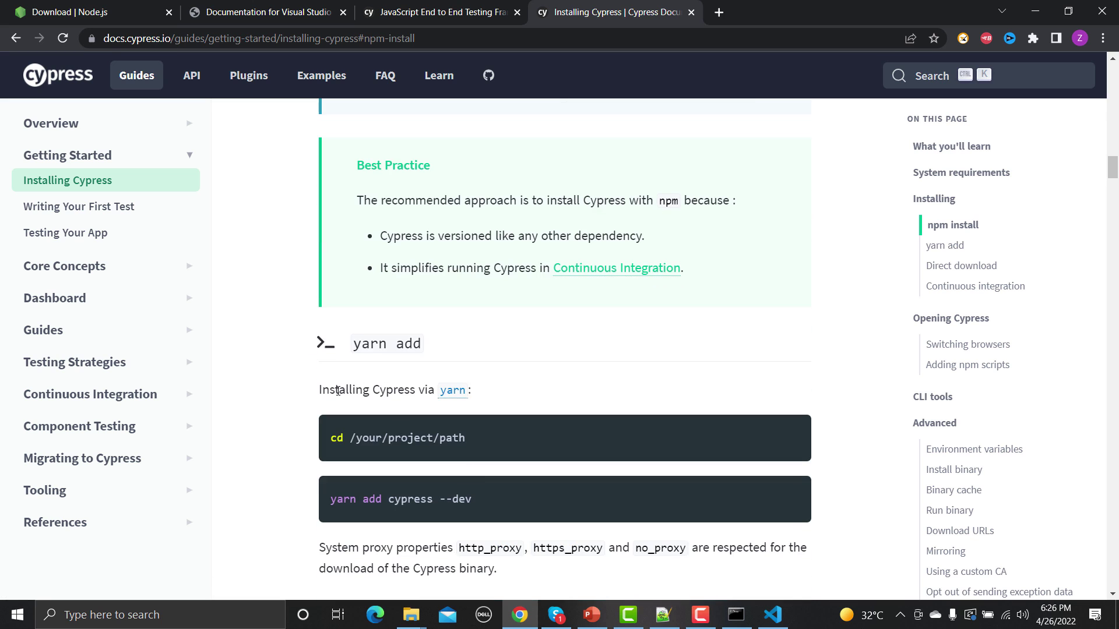
pyautogui.moveTo(329, 500); pyautogui.dragTo(481, 507)
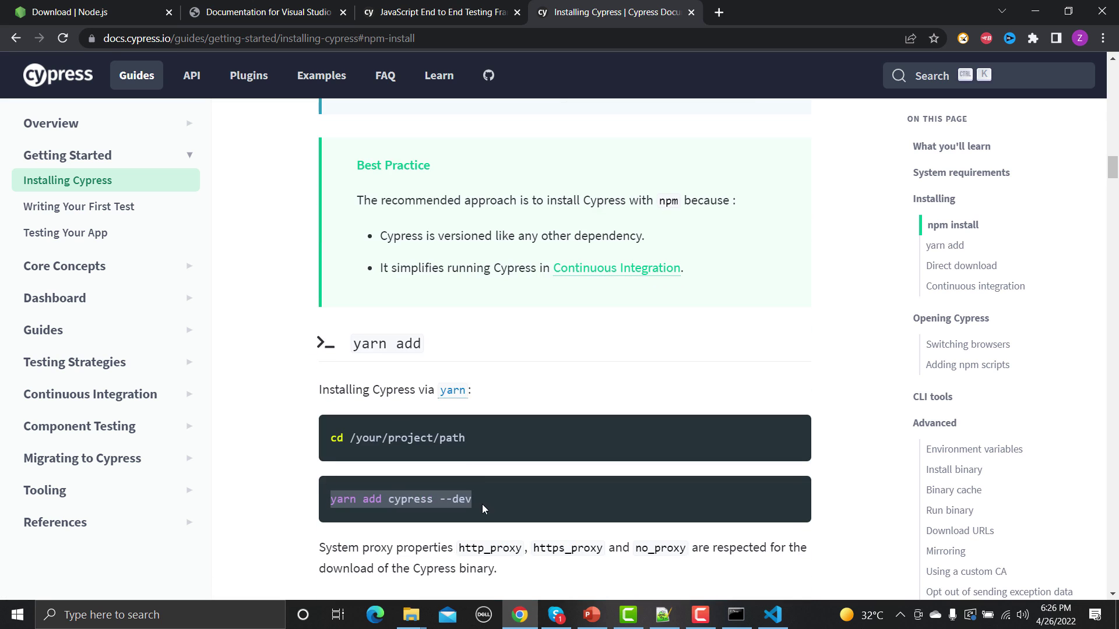
pyautogui.click(590, 365)
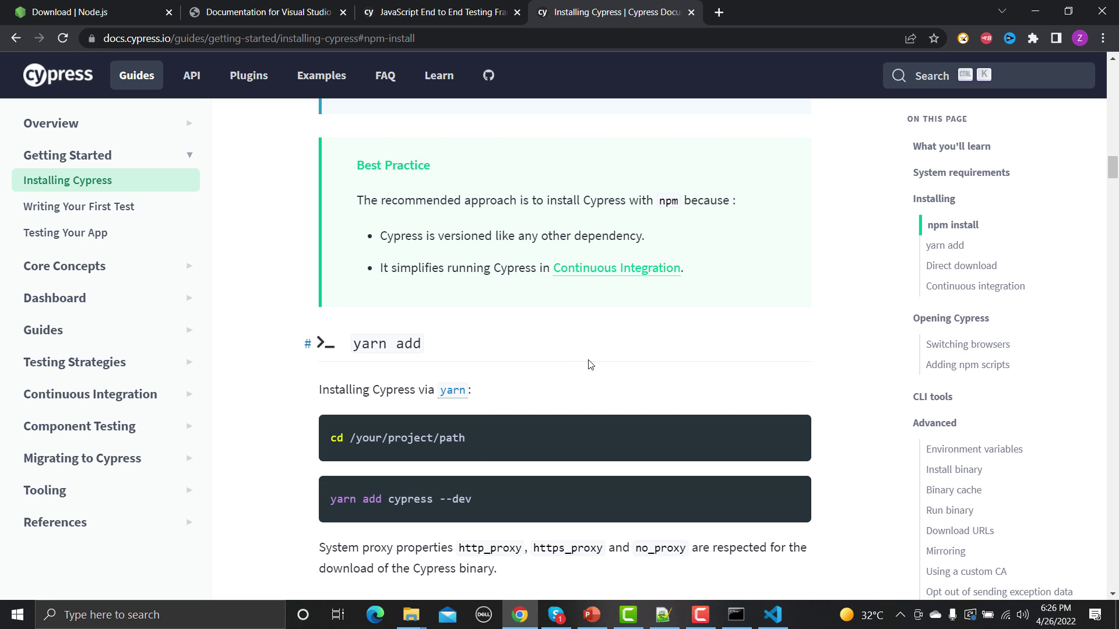
pyautogui.scroll(15, 590, 365)
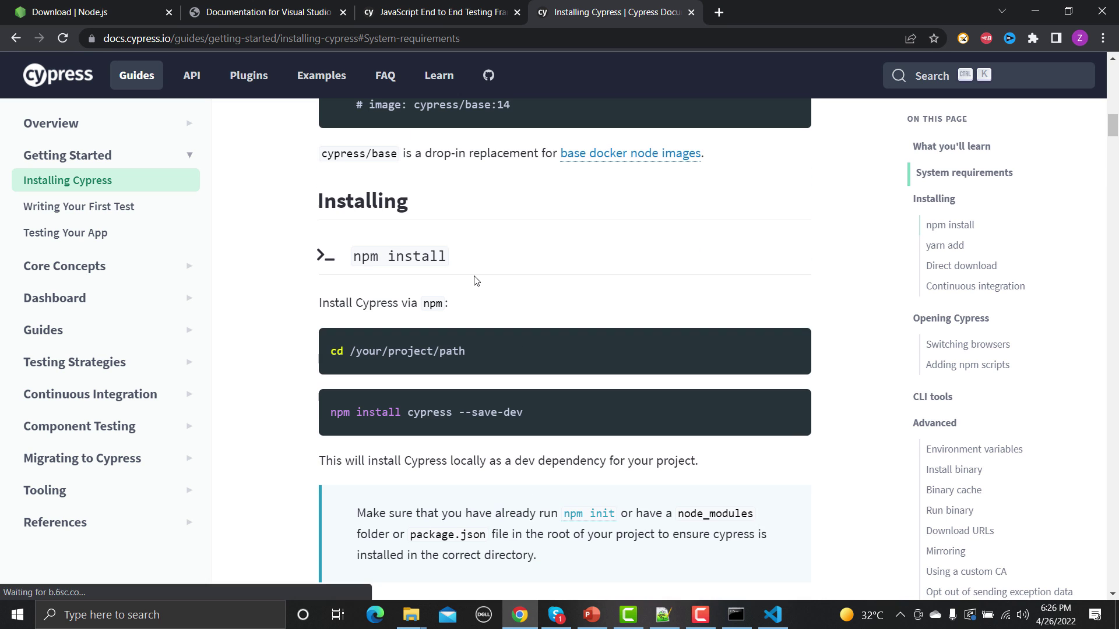
# Switch to Visual Studio Code, run "npm init -y" in the CypressInstalltion terminal, and review the generated package.json output
pyautogui.click(772, 617)
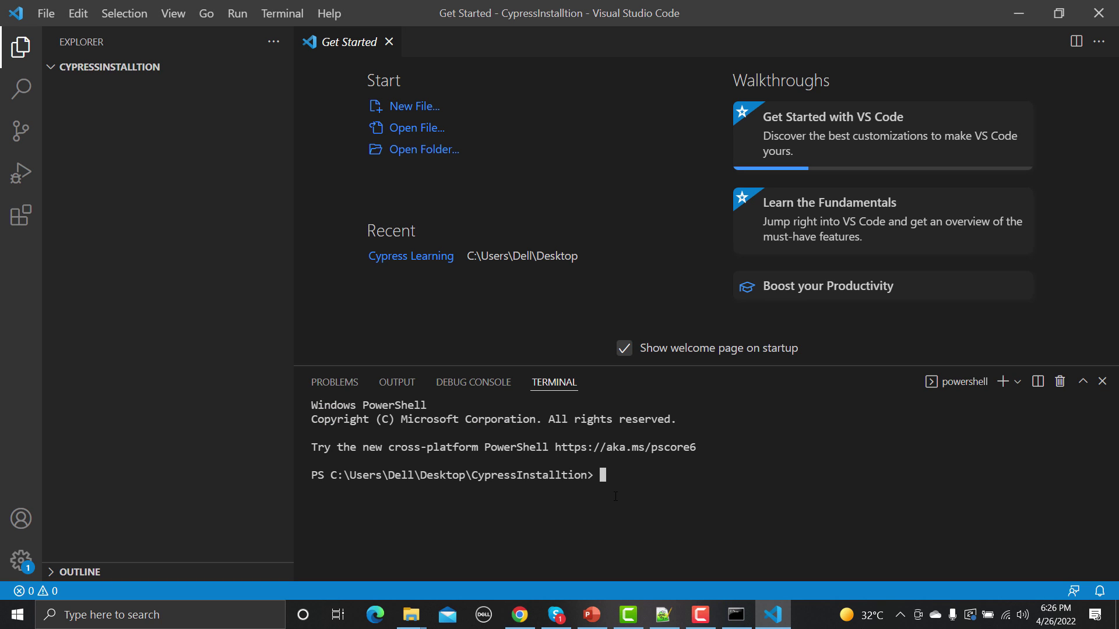
pyautogui.write('npm init -y')
pyautogui.press('Return')
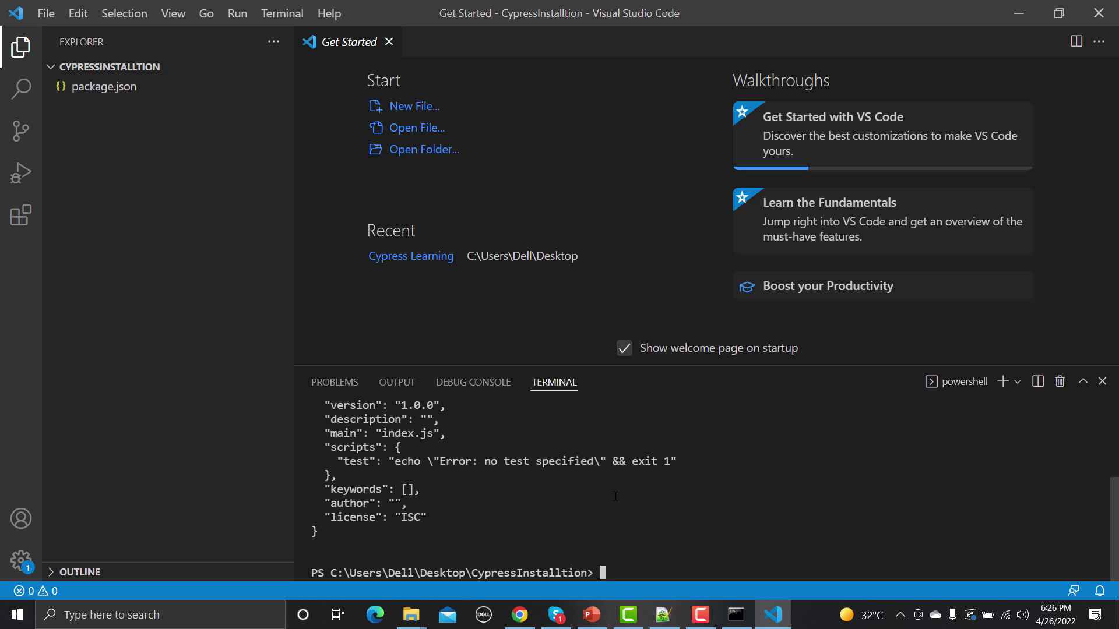
pyautogui.scroll(3, 368, 492)
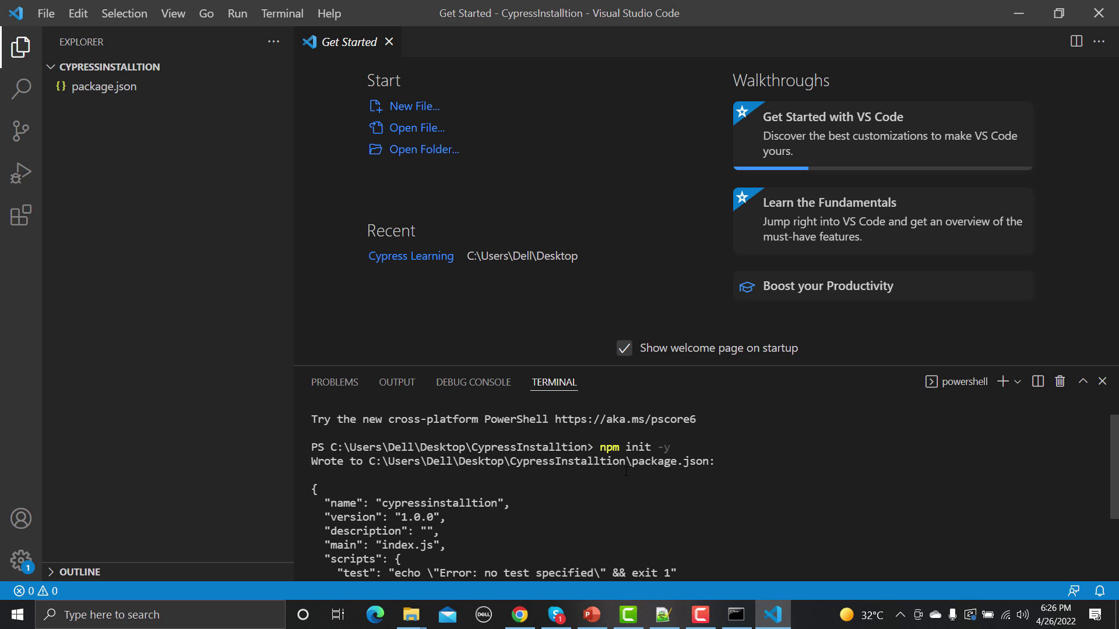
pyautogui.scroll(-3, 505, 505)
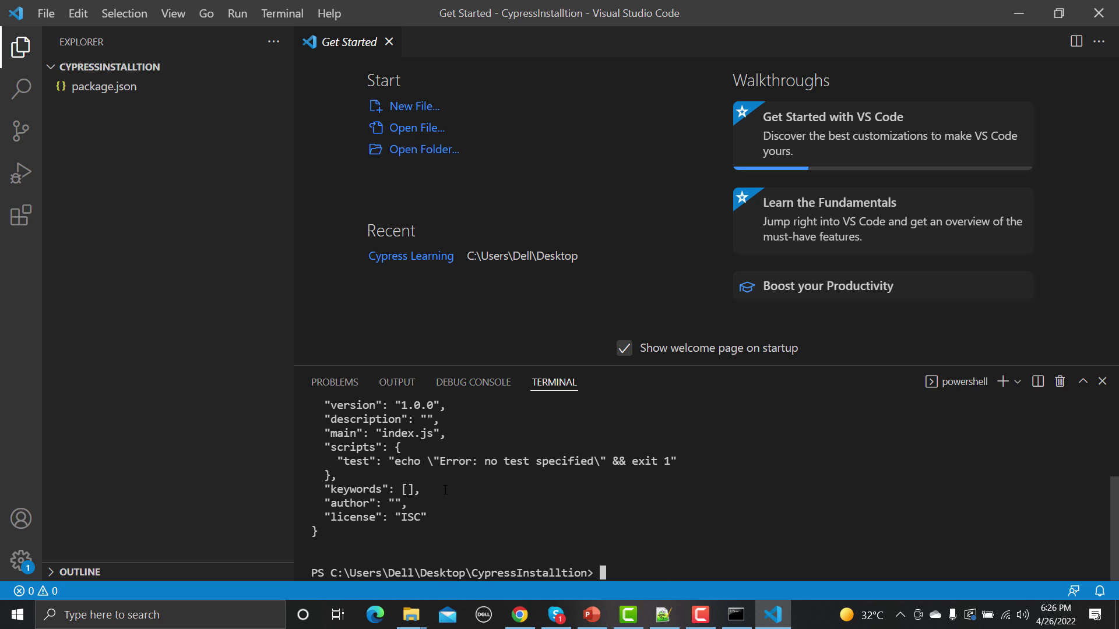
pyautogui.scroll(3, 458, 491)
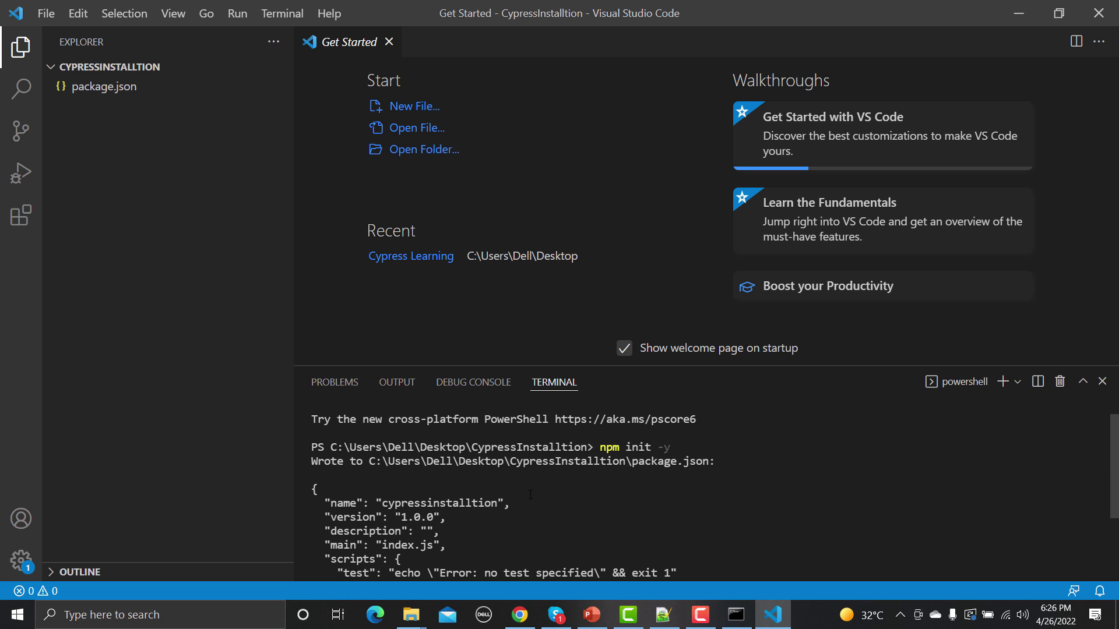
pyautogui.scroll(-3, 463, 514)
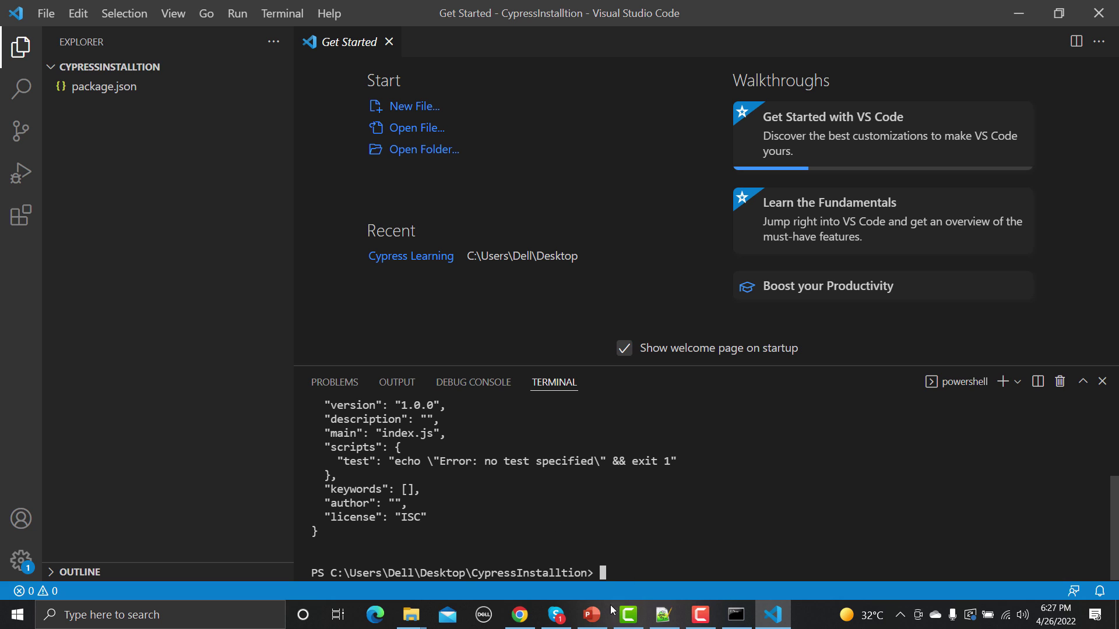
# Switch to Chrome and copy the command "npm install cypress --save-dev" from the Installing Cypress page
pyautogui.click(520, 614)
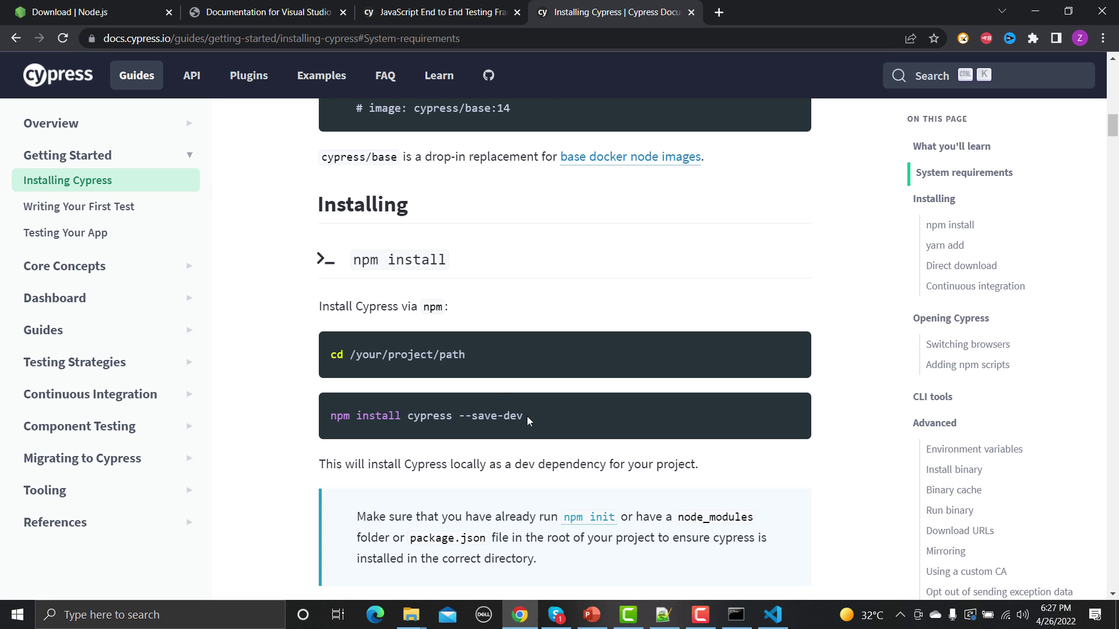
pyautogui.moveTo(523, 415); pyautogui.dragTo(328, 421)
pyautogui.hotkey('ctrl', 'c')
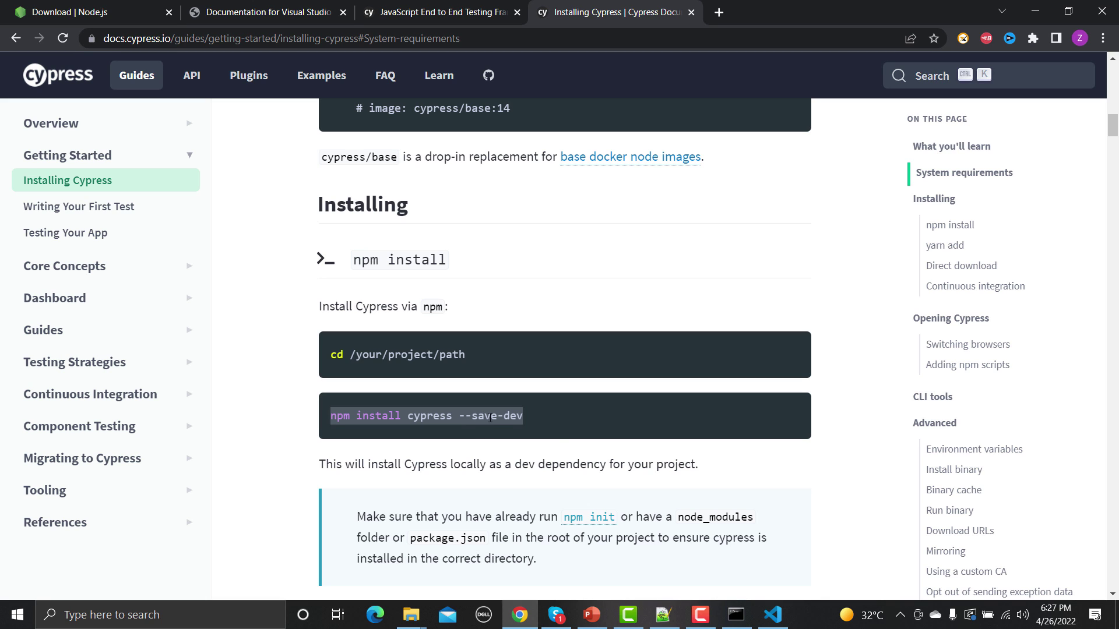
# Switch to Visual Studio Code, run the copied "npm install cypress --save-dev" command in the terminal, and dismiss the keybindings notification
pyautogui.click(760, 611)
pyautogui.hotkey('ctrl', 'v')
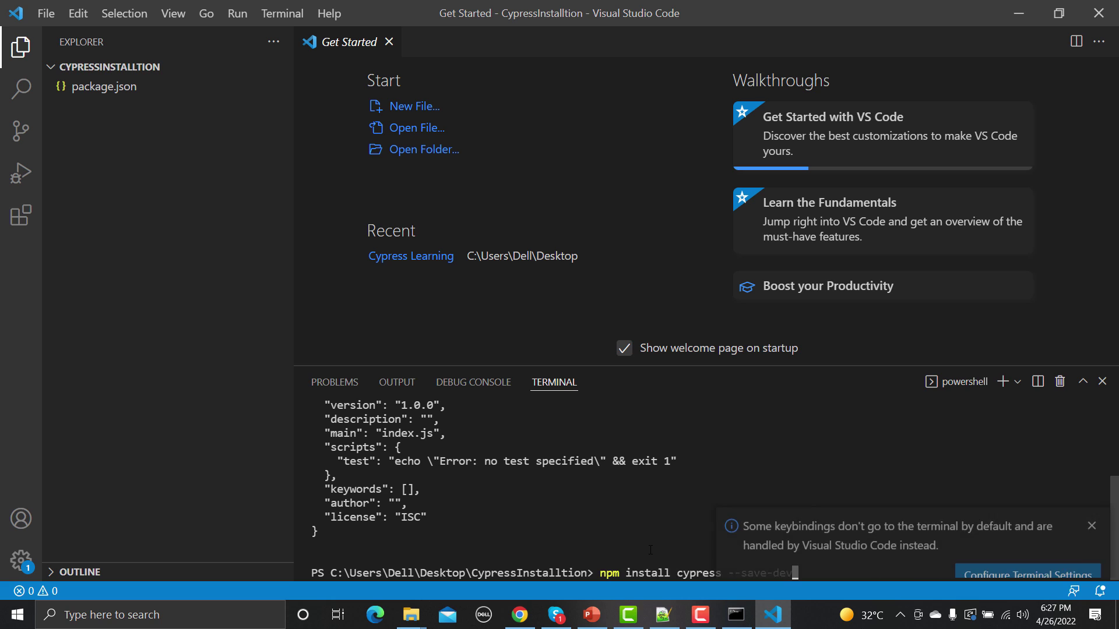
pyautogui.click(1091, 498)
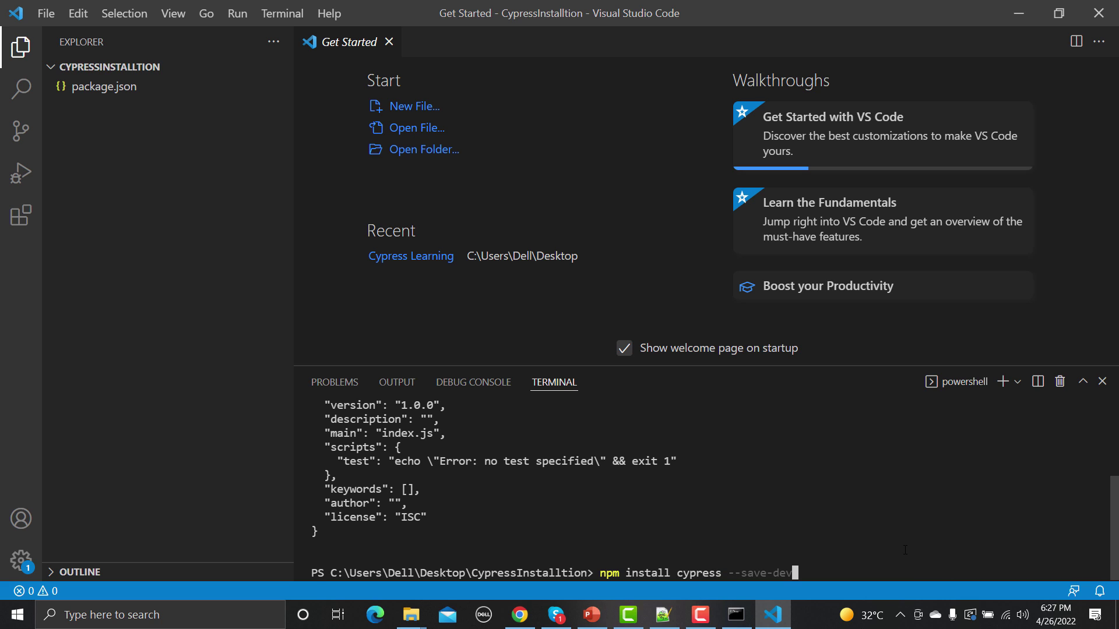
pyautogui.press('Return')
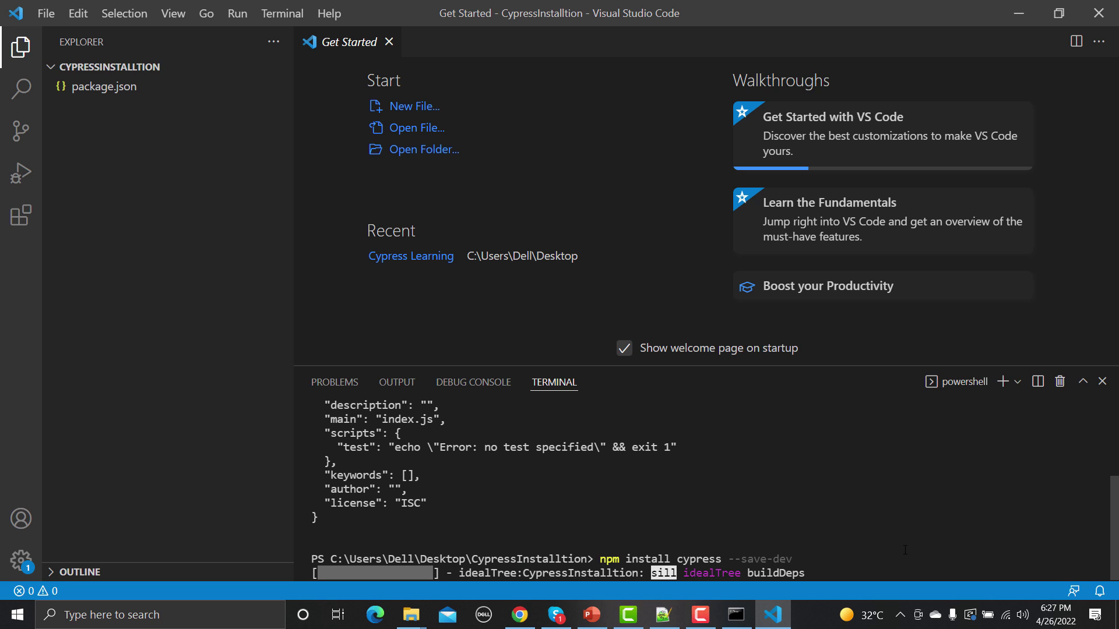
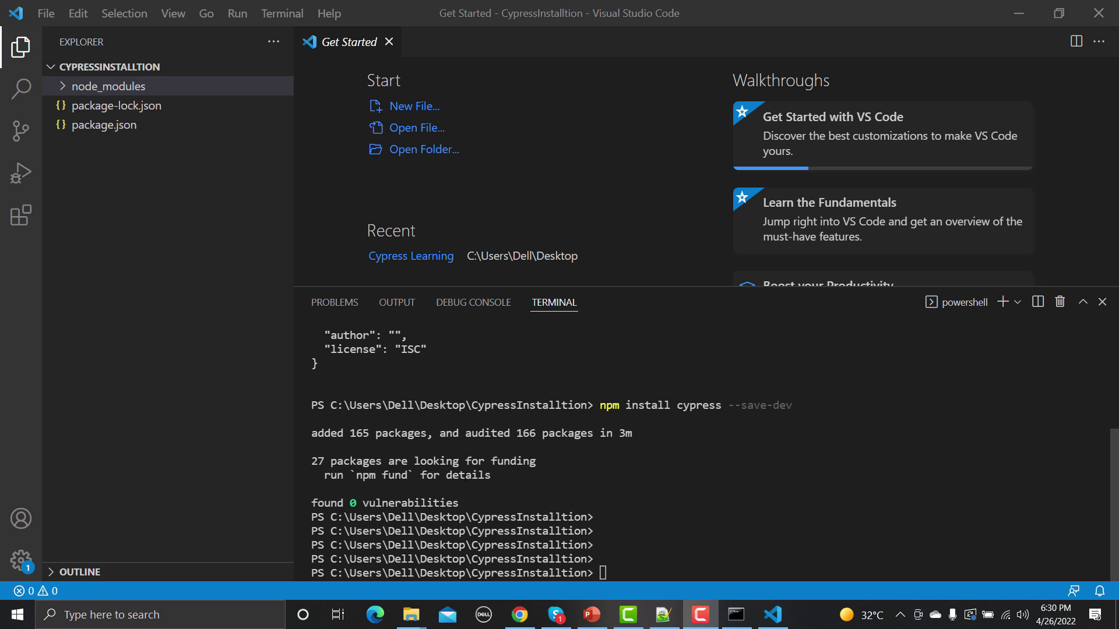
# Highlight the funding message in the npm install output, and look through the node_modules folder and its .bin subfolder
pyautogui.moveTo(316, 464); pyautogui.dragTo(542, 480)
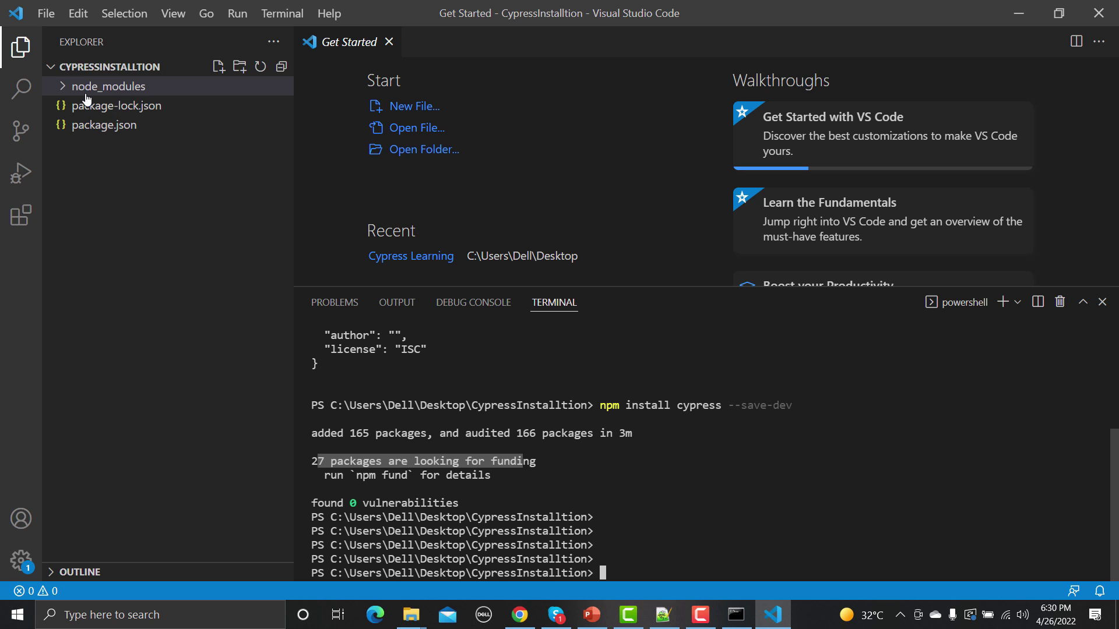
pyautogui.click(67, 92)
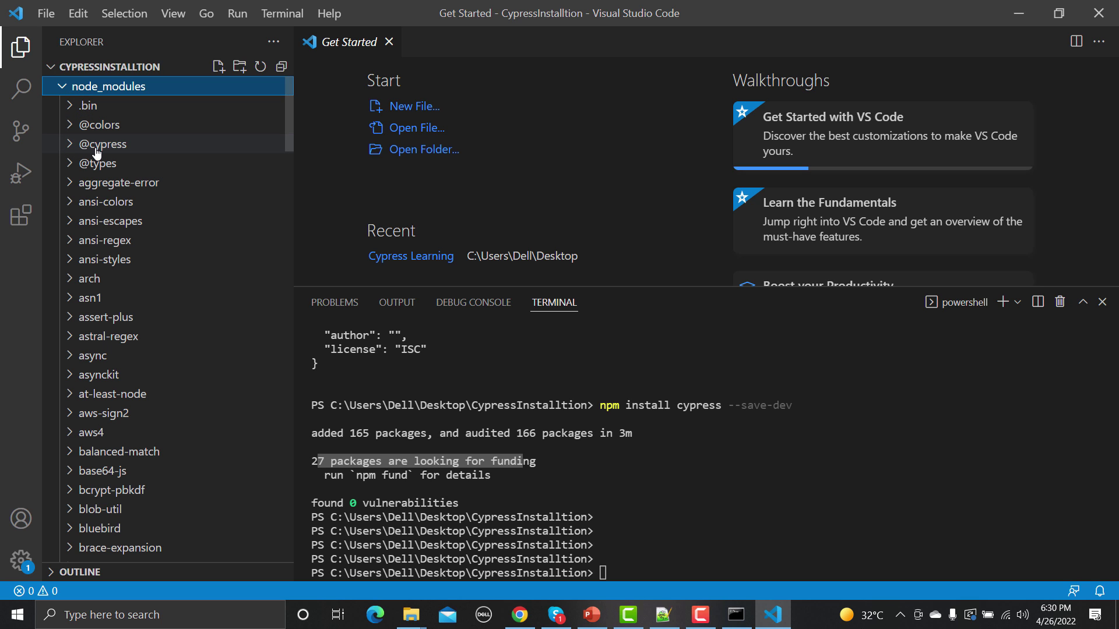
pyautogui.click(73, 110)
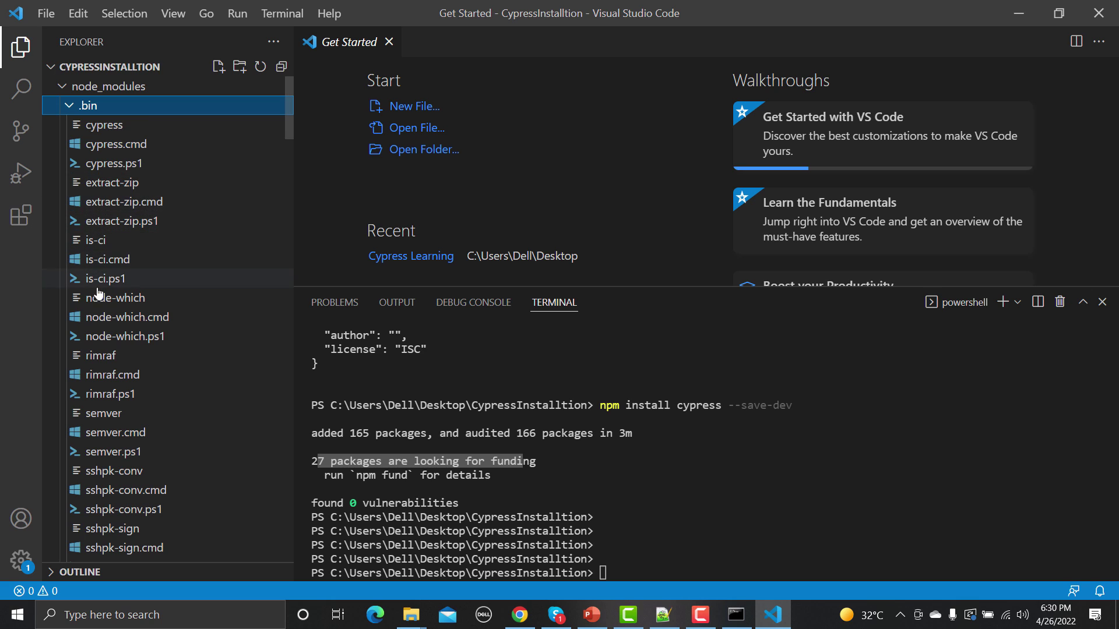
pyautogui.click(62, 89)
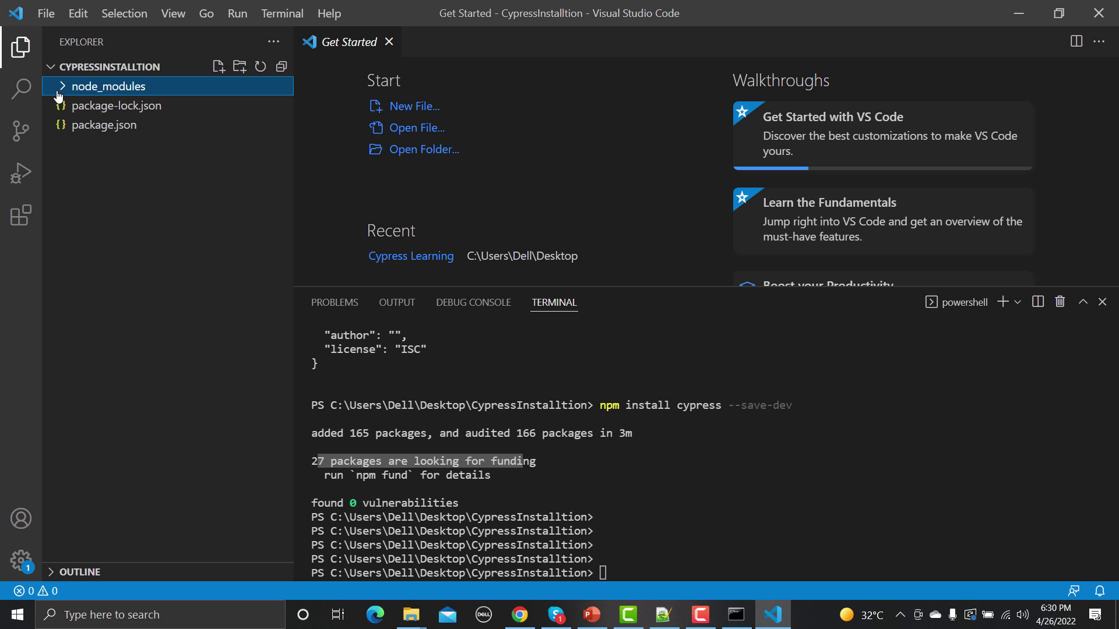
# Open package.json, enlarge the editor area to read its devDependencies, and compare it with the npm init output in the terminal
pyautogui.click(103, 129)
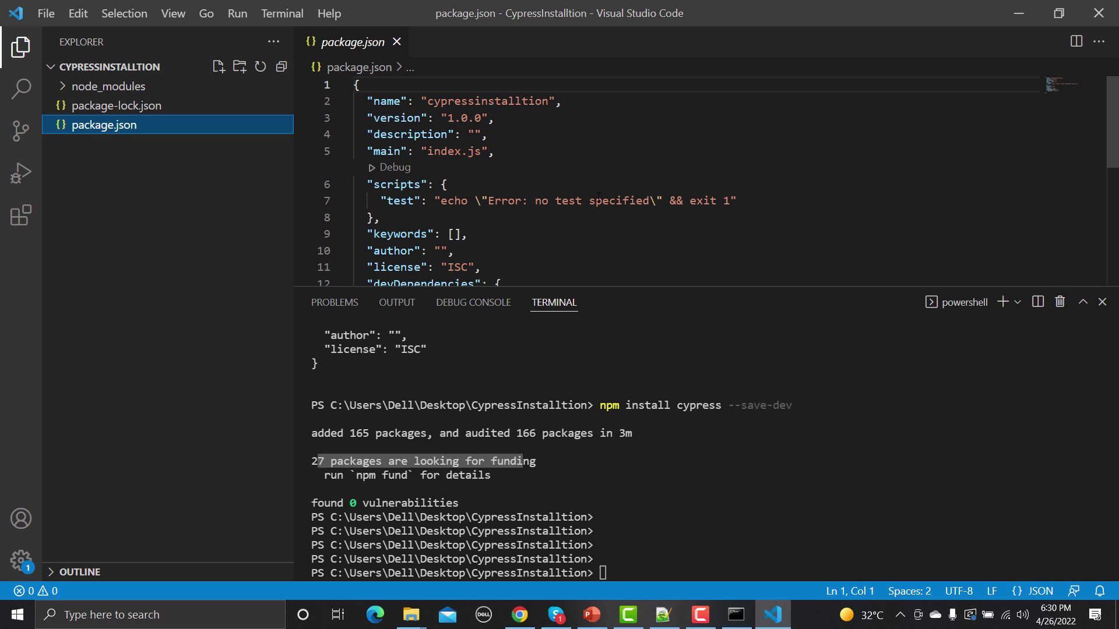
pyautogui.moveTo(661, 287); pyautogui.dragTo(661, 347)
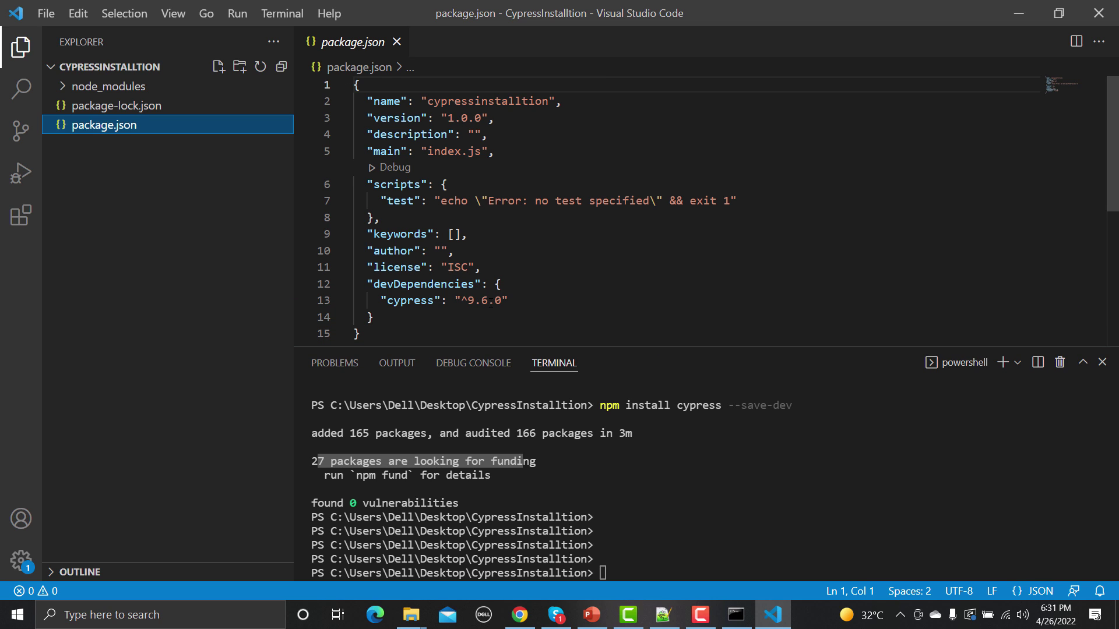
pyautogui.scroll(8, 672, 456)
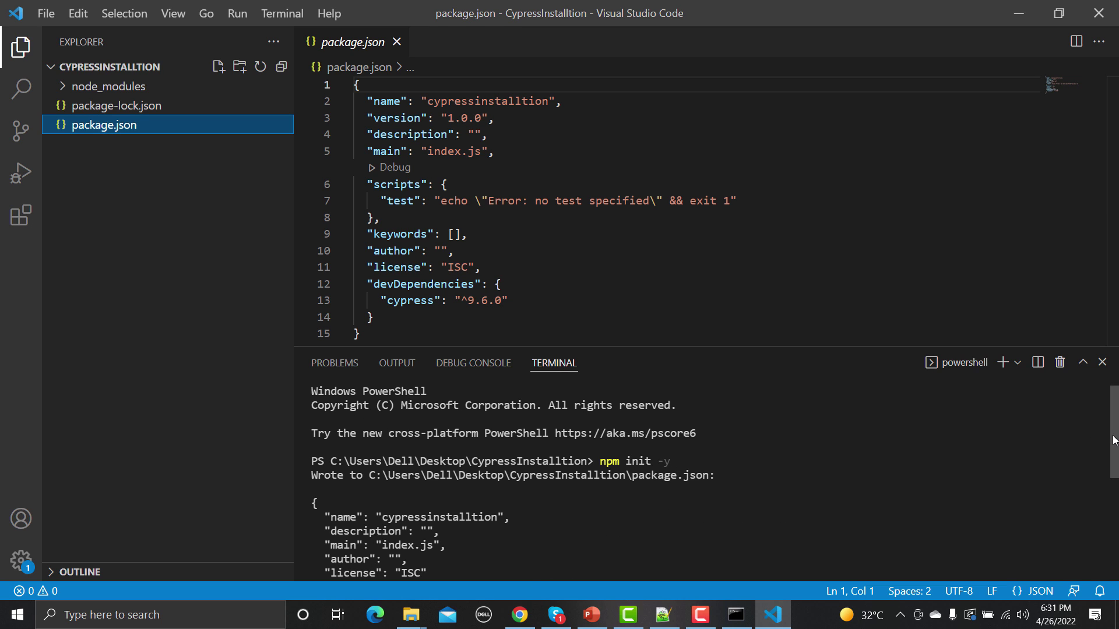
pyautogui.moveTo(1114, 441); pyautogui.dragTo(1113, 466)
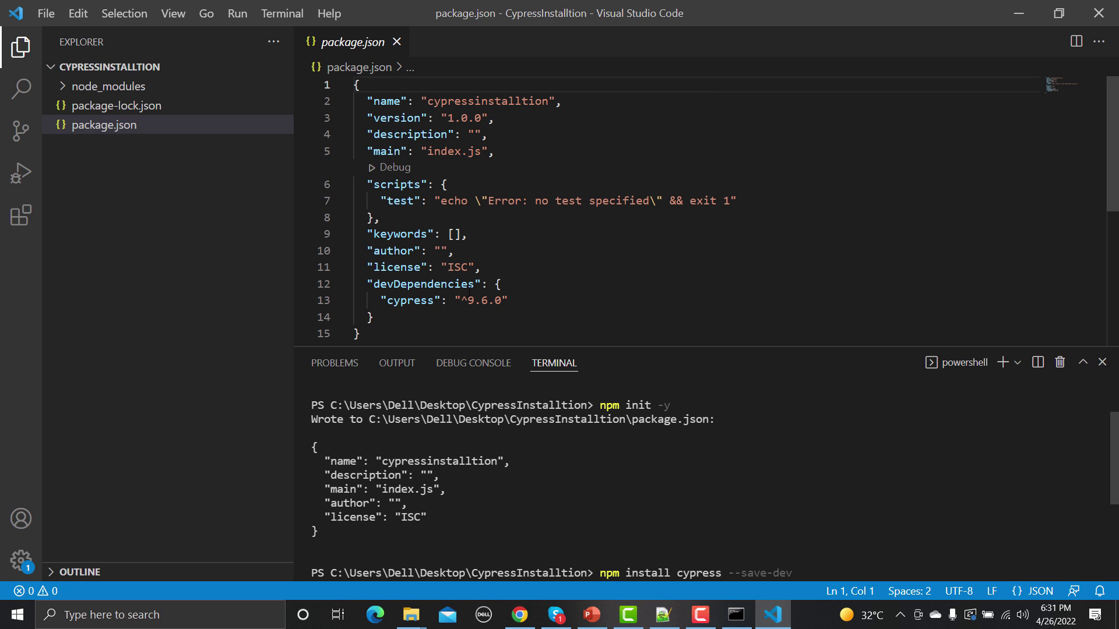
pyautogui.moveTo(390, 303)
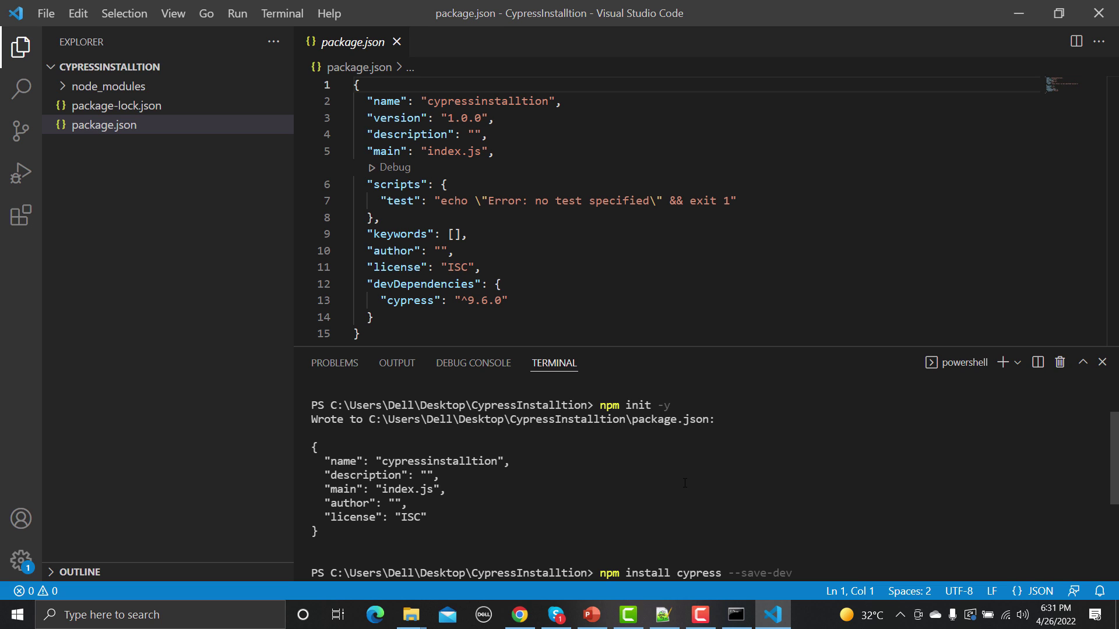
# Run "npx cypress open" in the terminal to launch Cypress, and minimize the Cypress window once it has opened
pyautogui.scroll(-4, 684, 483)
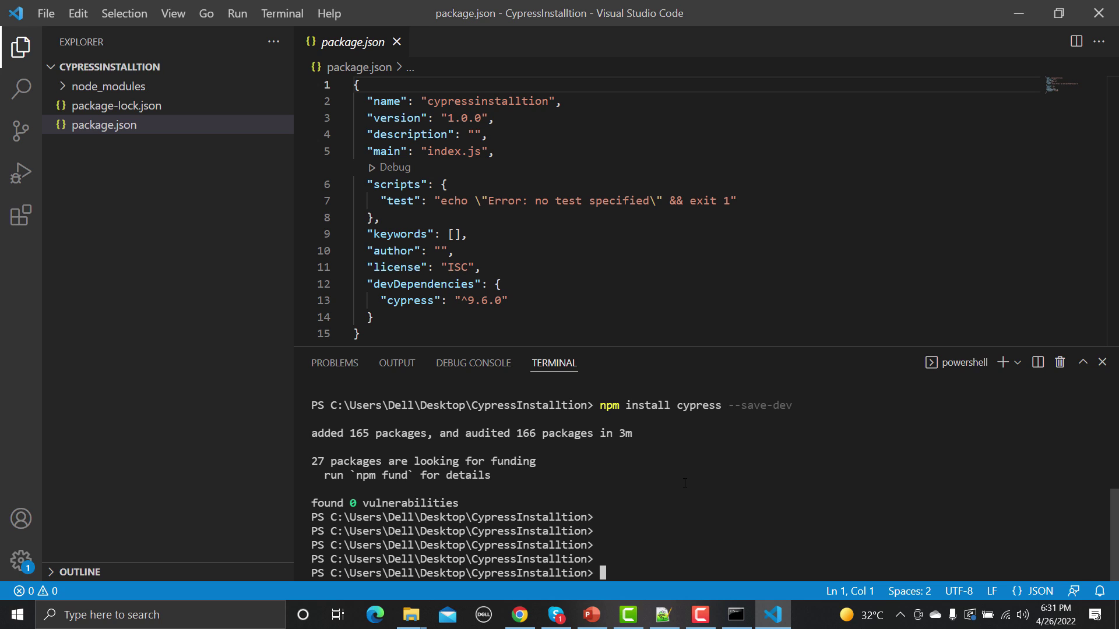
pyautogui.write('npx cypress open')
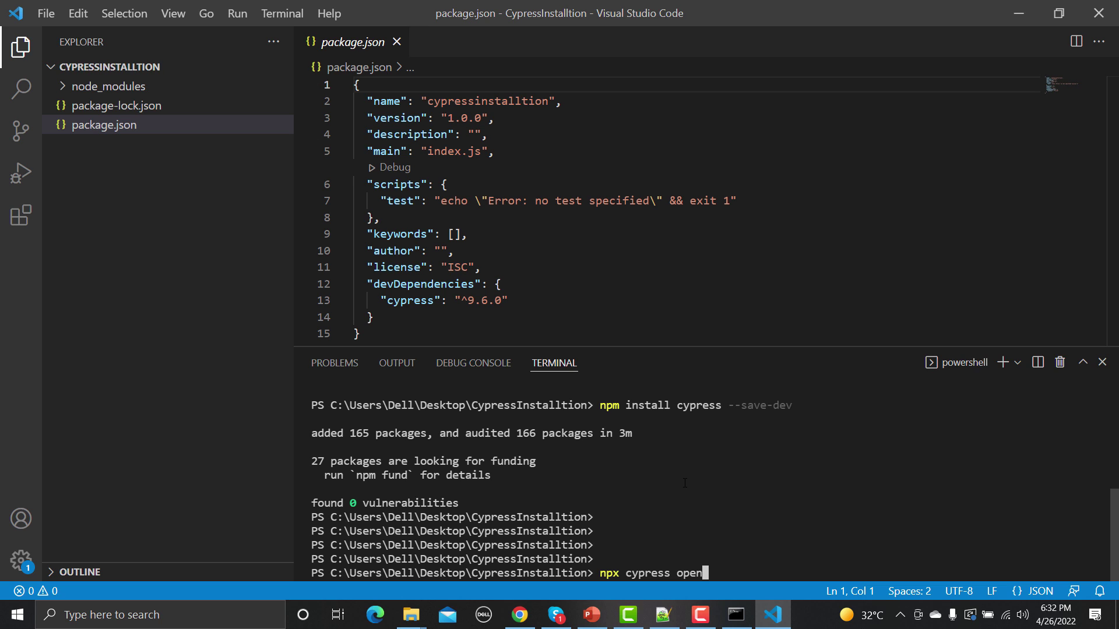
pyautogui.press('Return')
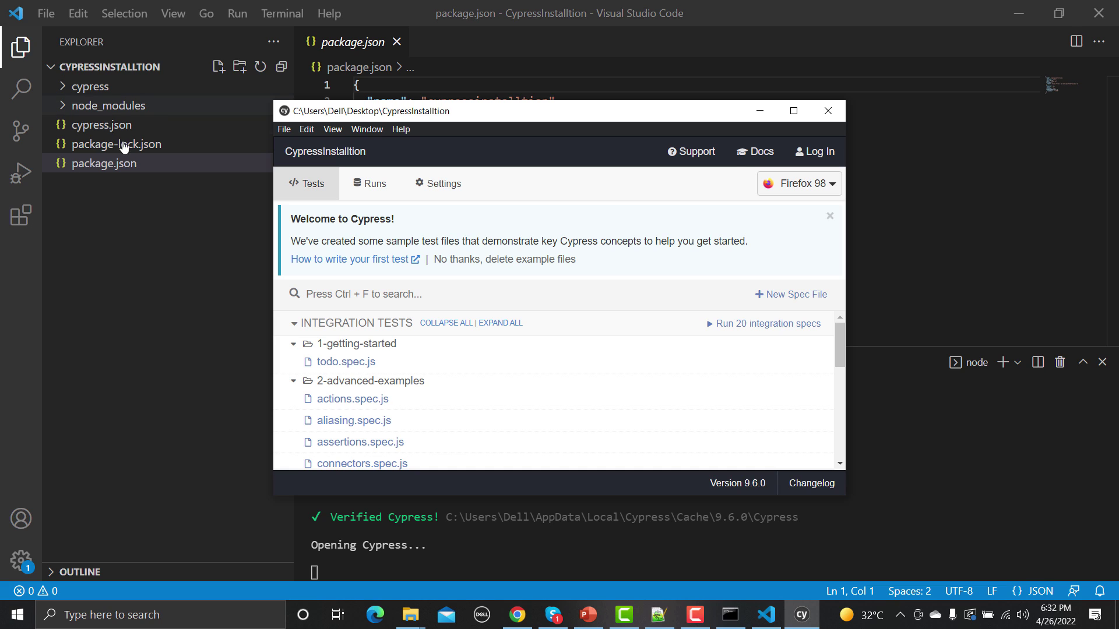
pyautogui.click(759, 113)
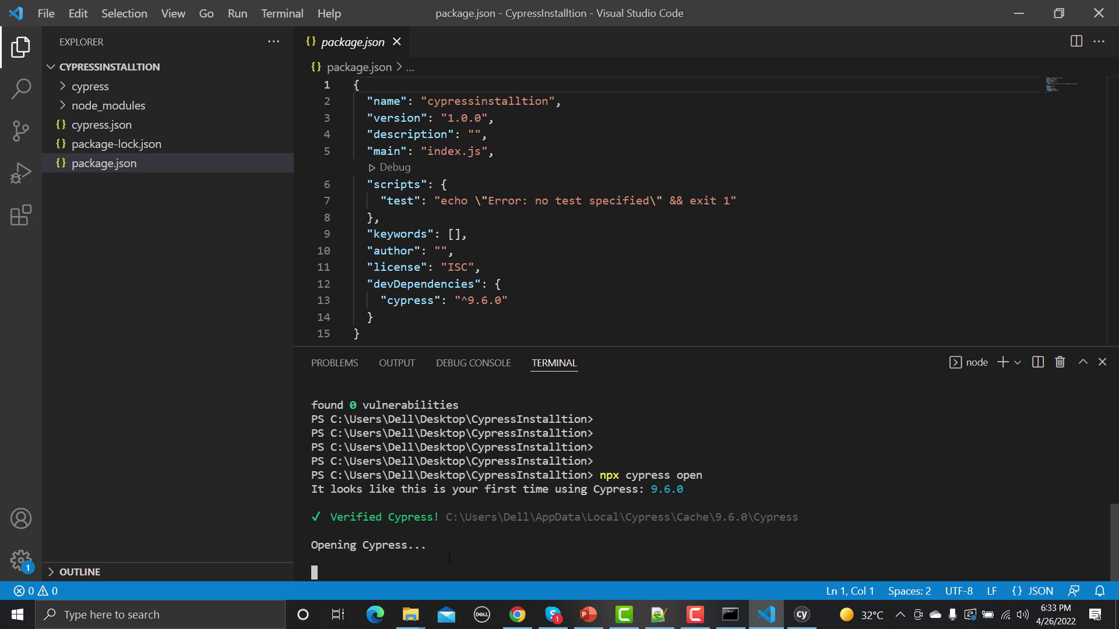
# Expand the new cypress folder down to integration and examine the sample specs in 1-getting-started and 2-advanced-examples
pyautogui.click(63, 90)
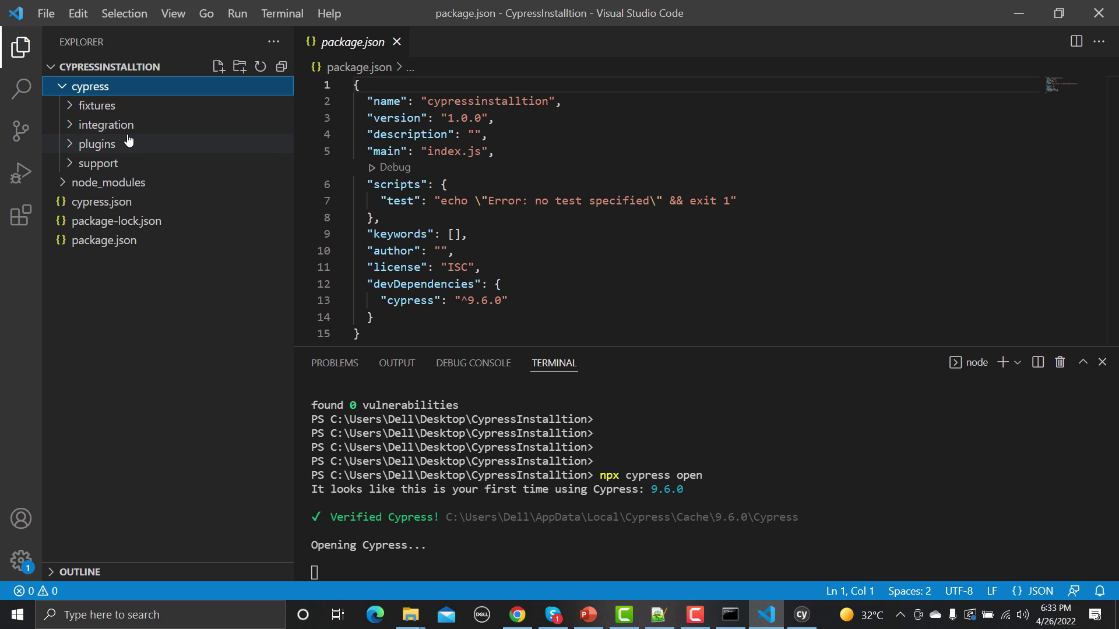
pyautogui.click(72, 128)
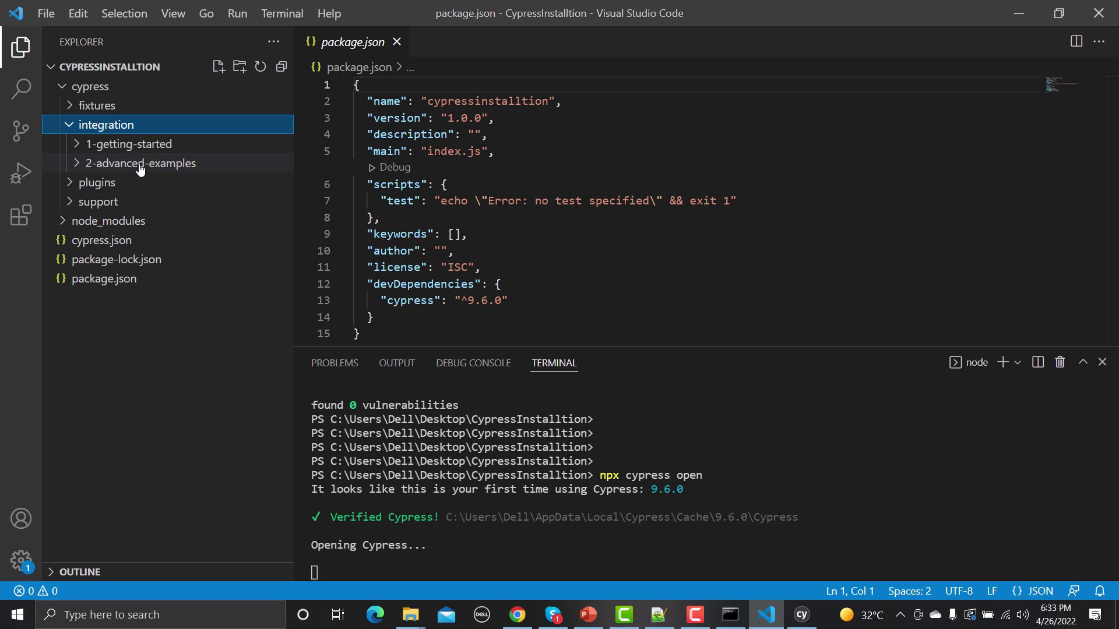
pyautogui.click(80, 145)
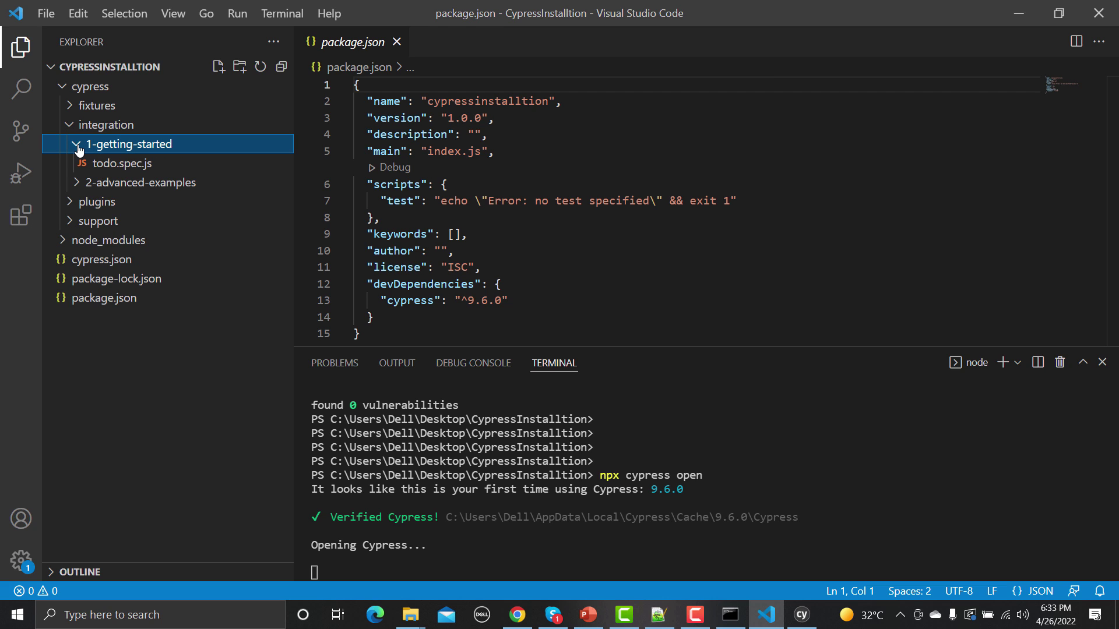
pyautogui.click(79, 182)
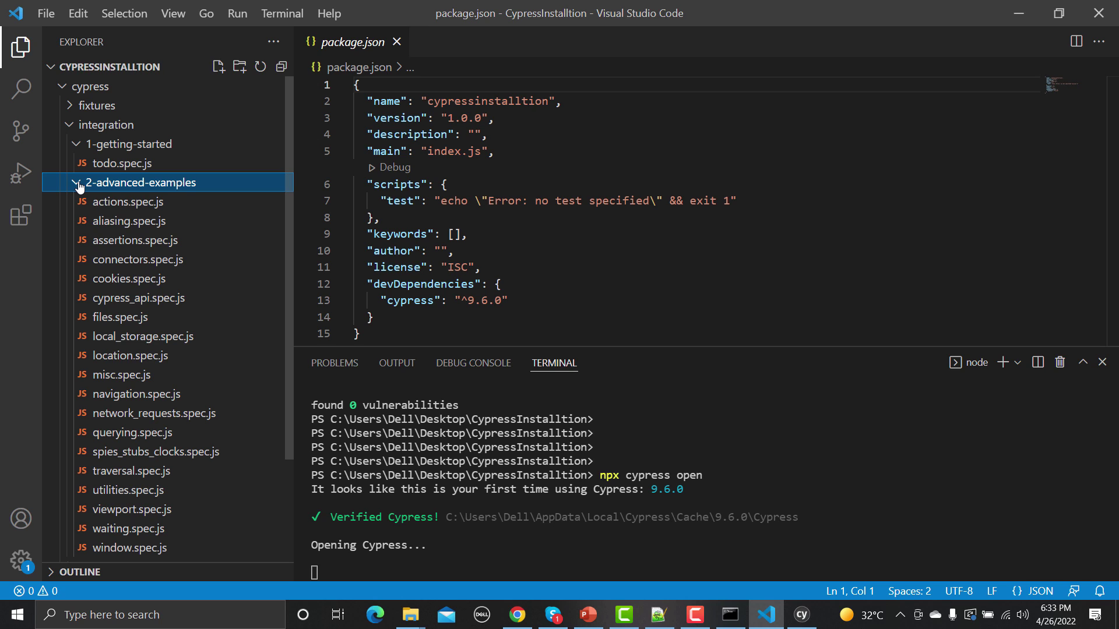
pyautogui.click(79, 184)
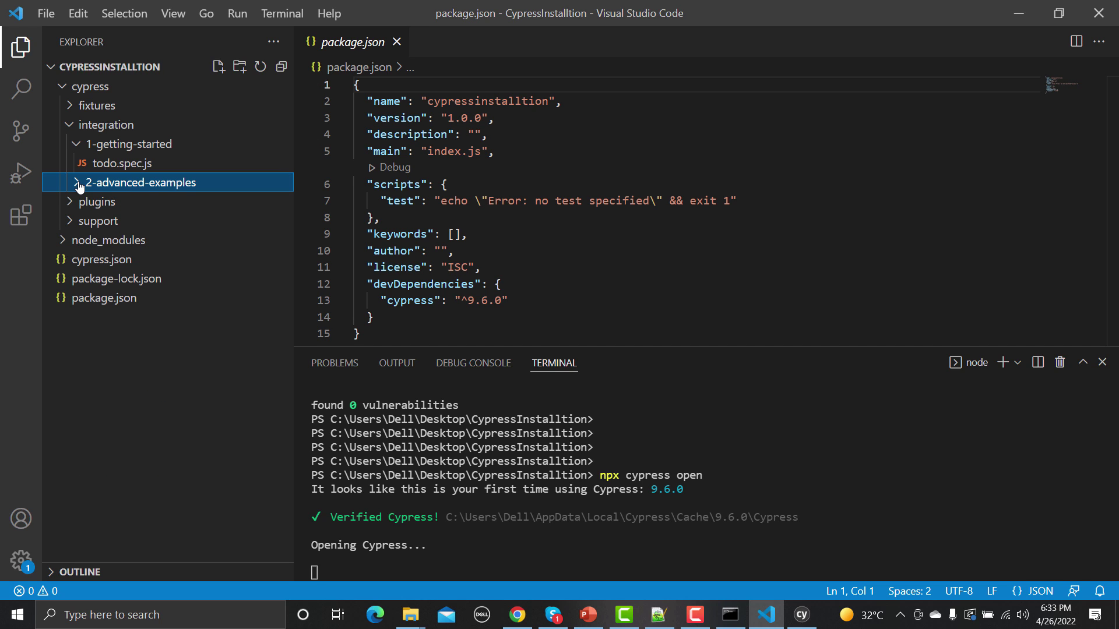
pyautogui.click(80, 185)
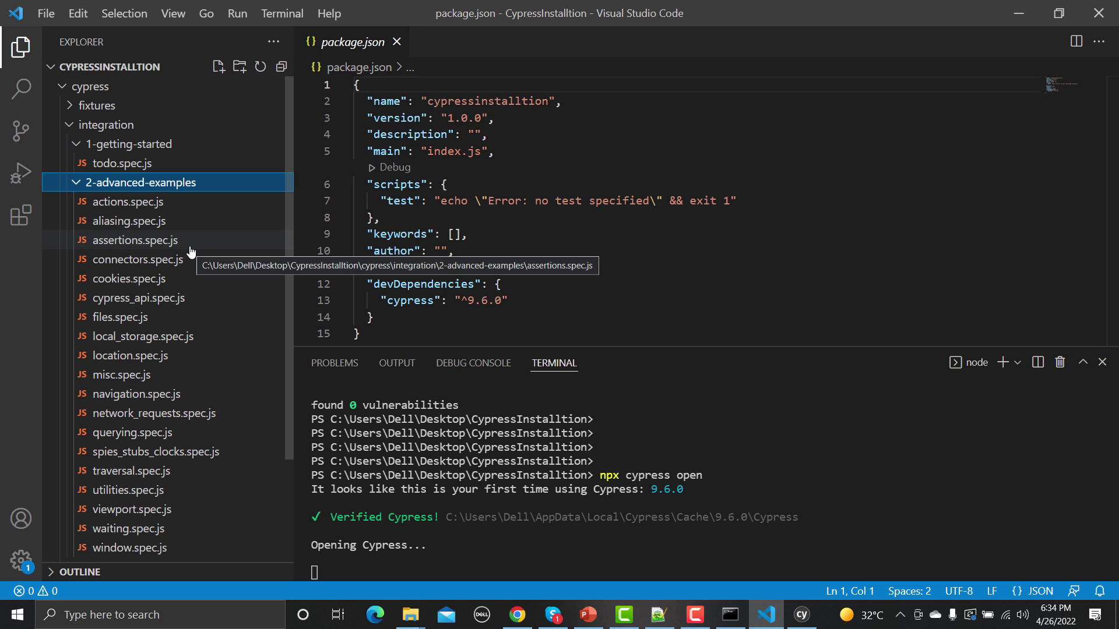
# Open assertions.spec.js from 2-advanced-examples and review its implicit and explicit assertion tests
pyautogui.click(158, 243)
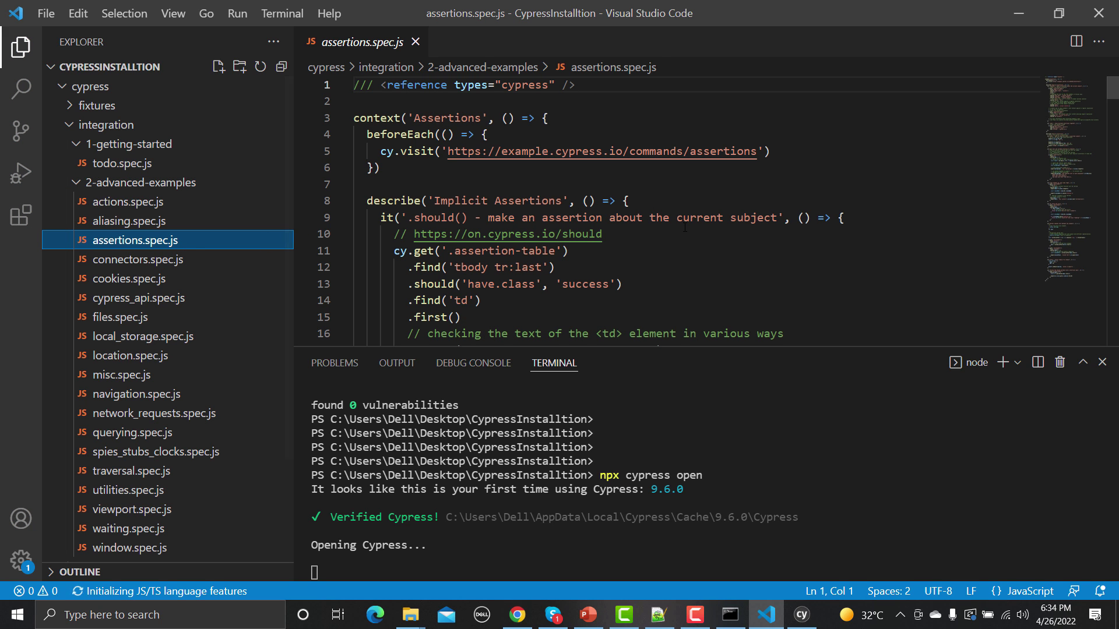
pyautogui.scroll(-3, 685, 227)
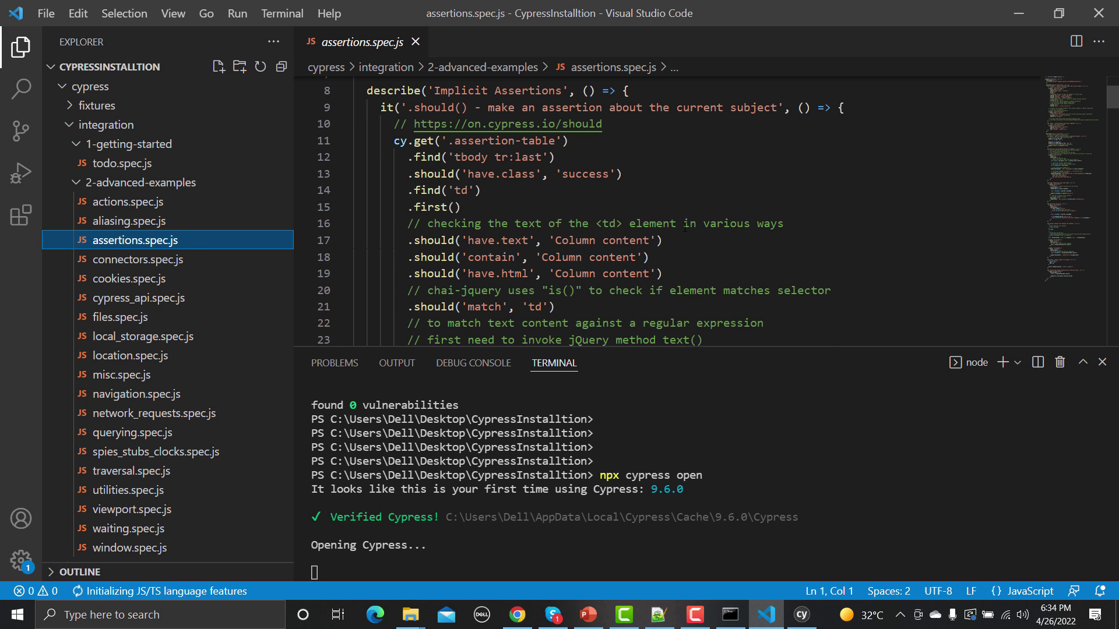
pyautogui.scroll(-2, 684, 227)
pyautogui.scroll(-7, 684, 227)
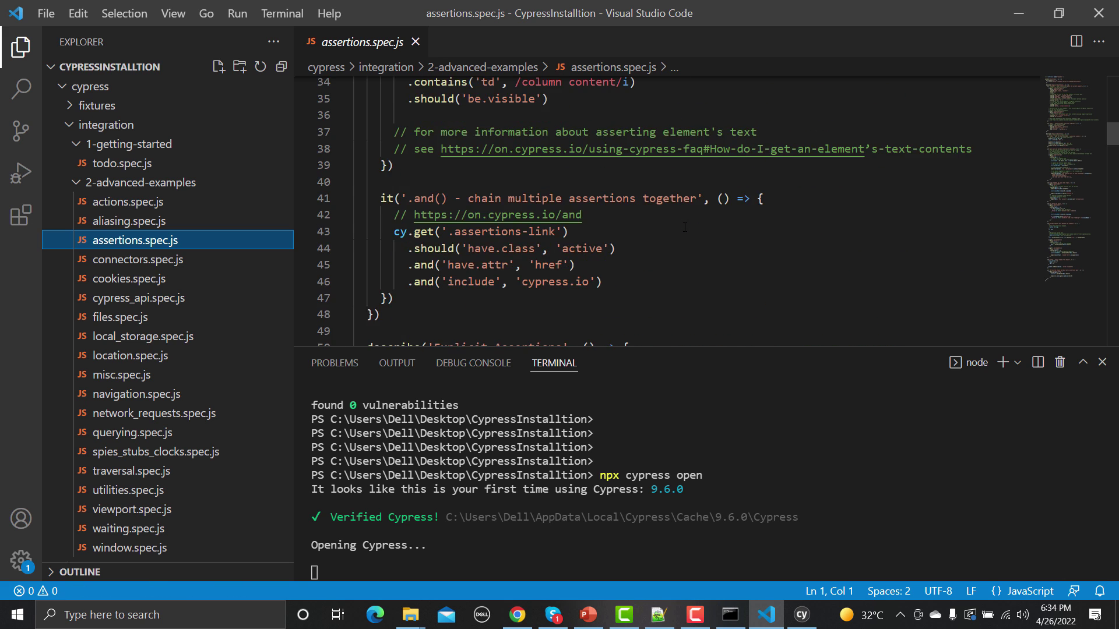
pyautogui.scroll(-4, 684, 227)
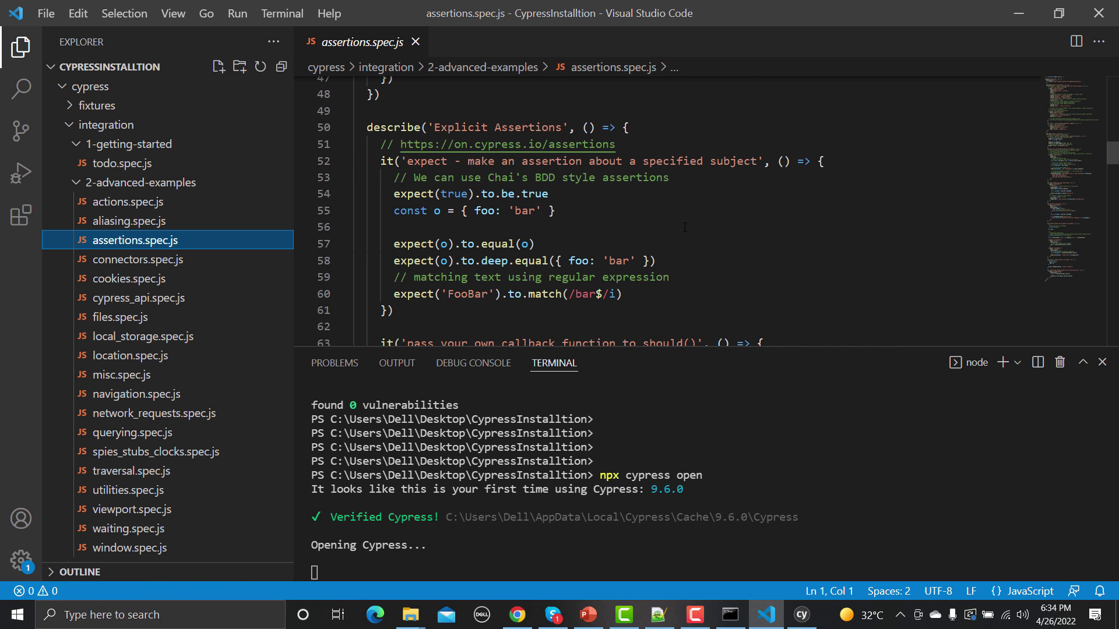
pyautogui.scroll(-8, 684, 227)
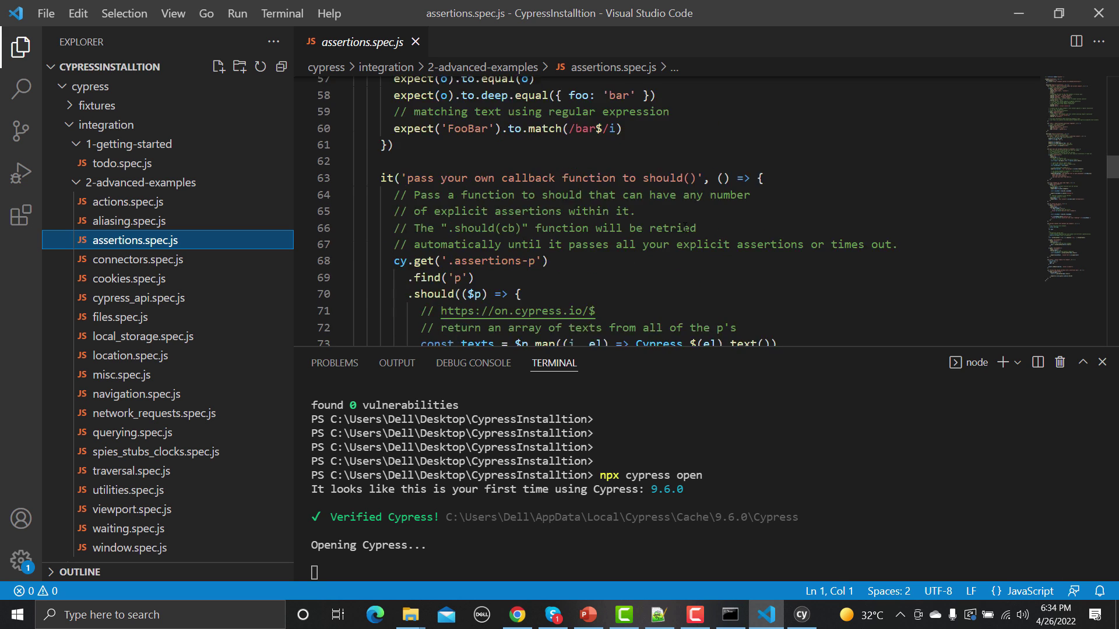
pyautogui.scroll(-3, 137, 324)
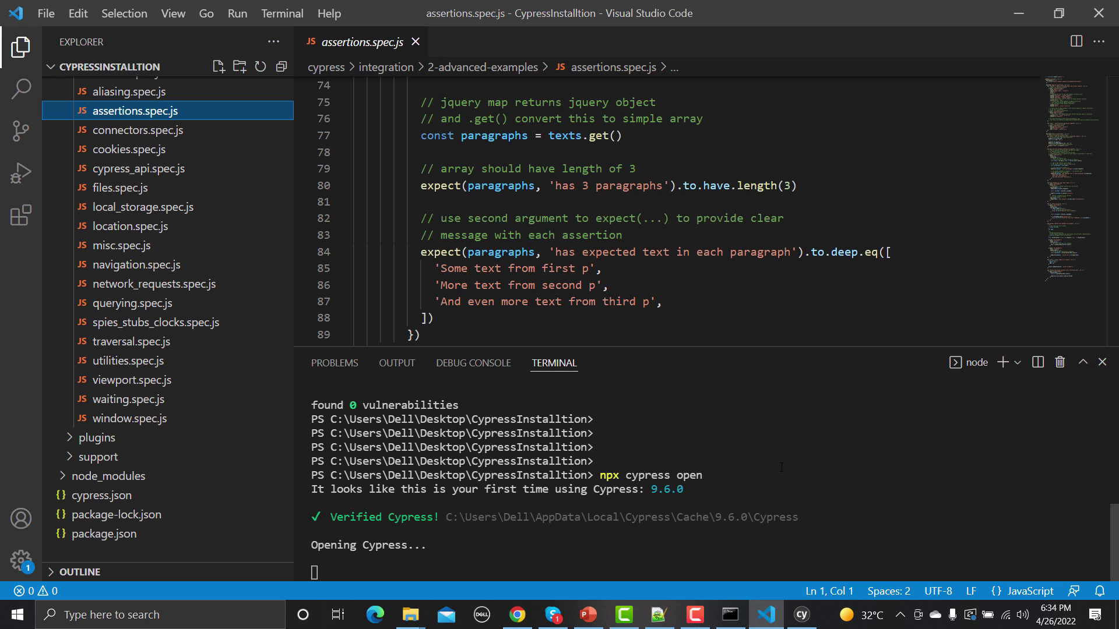
# Switch to the Cypress window, maximize it, run actions.spec.js in Firefox 98, and decline Firefox's offer to pin it to the taskbar
pyautogui.click(804, 618)
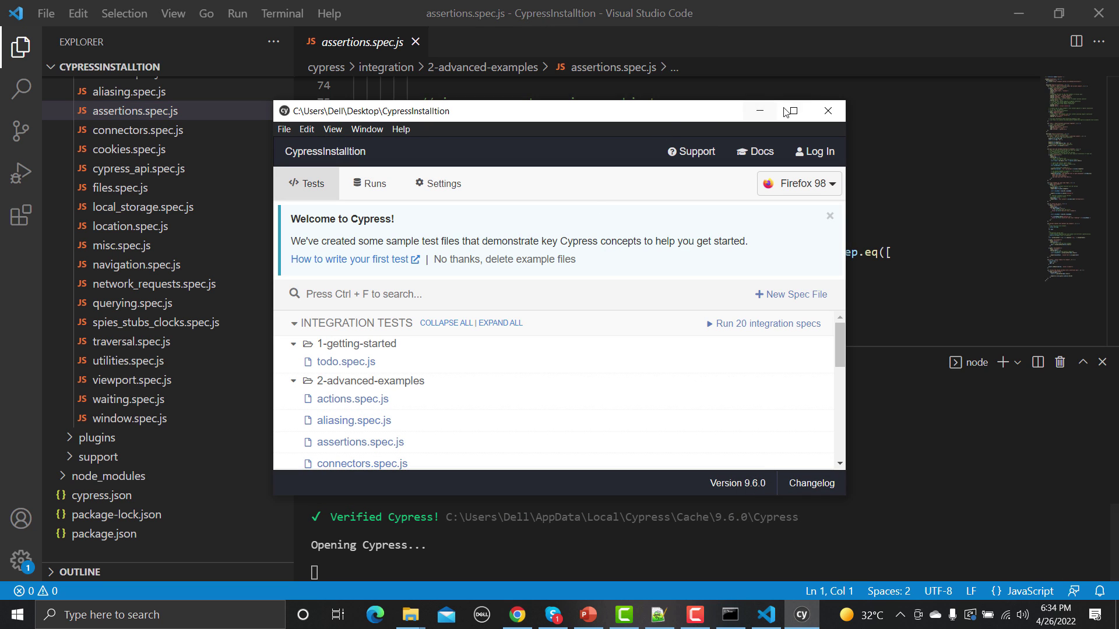
pyautogui.doubleClick(644, 114)
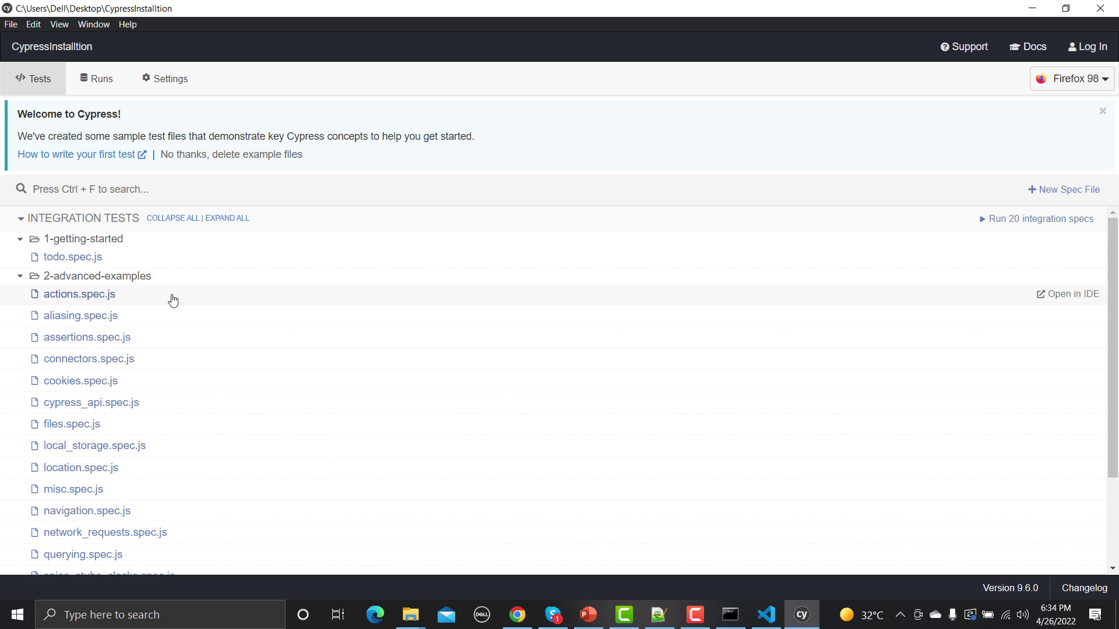
pyautogui.click(84, 295)
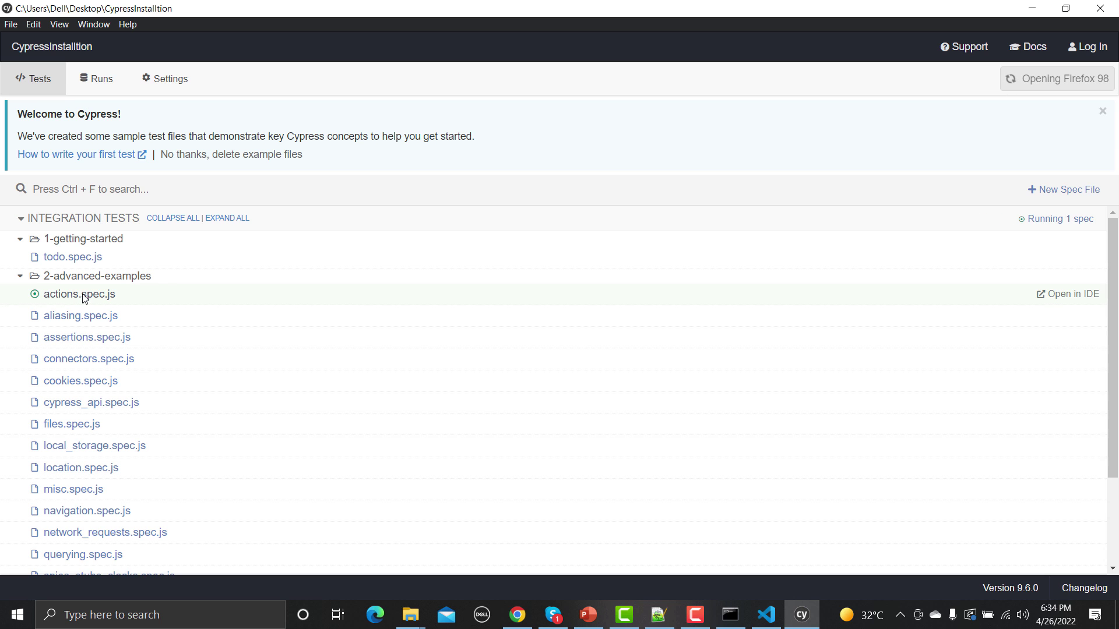
pyautogui.click(623, 438)
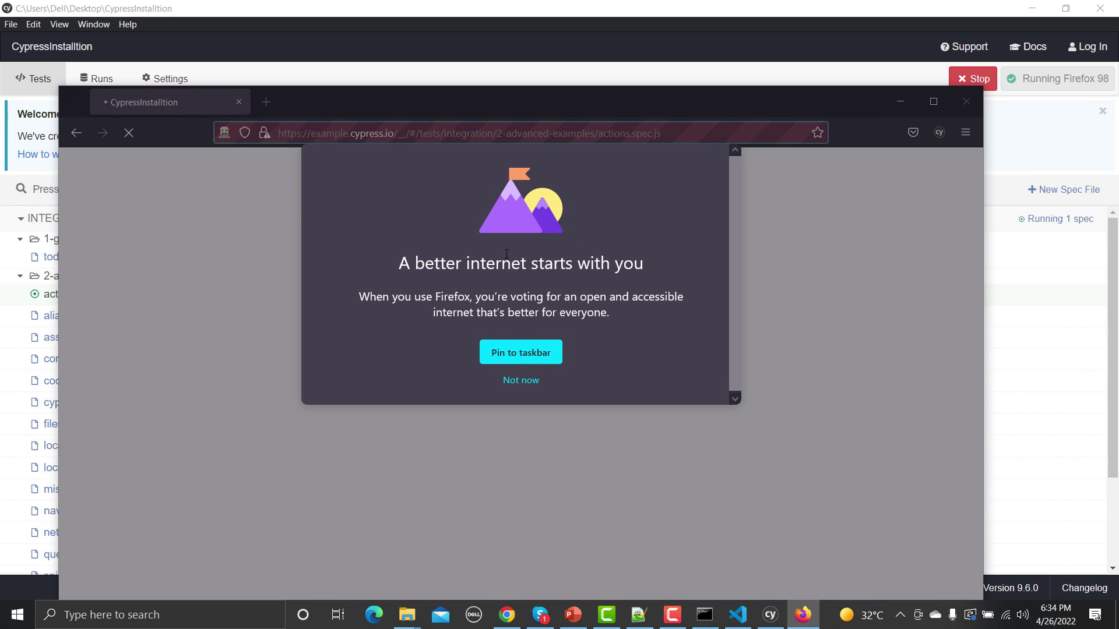
pyautogui.click(525, 381)
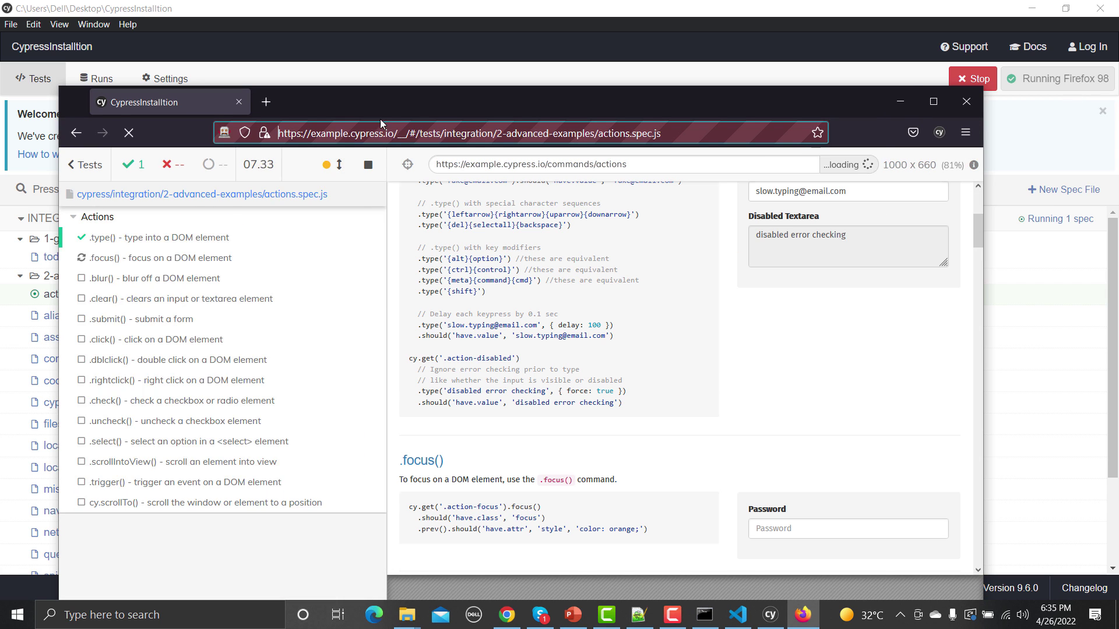
# Move the Firefox test window higher on the screen and review the actions.spec.js test results and page preview
pyautogui.moveTo(413, 91); pyautogui.dragTo(424, 53)
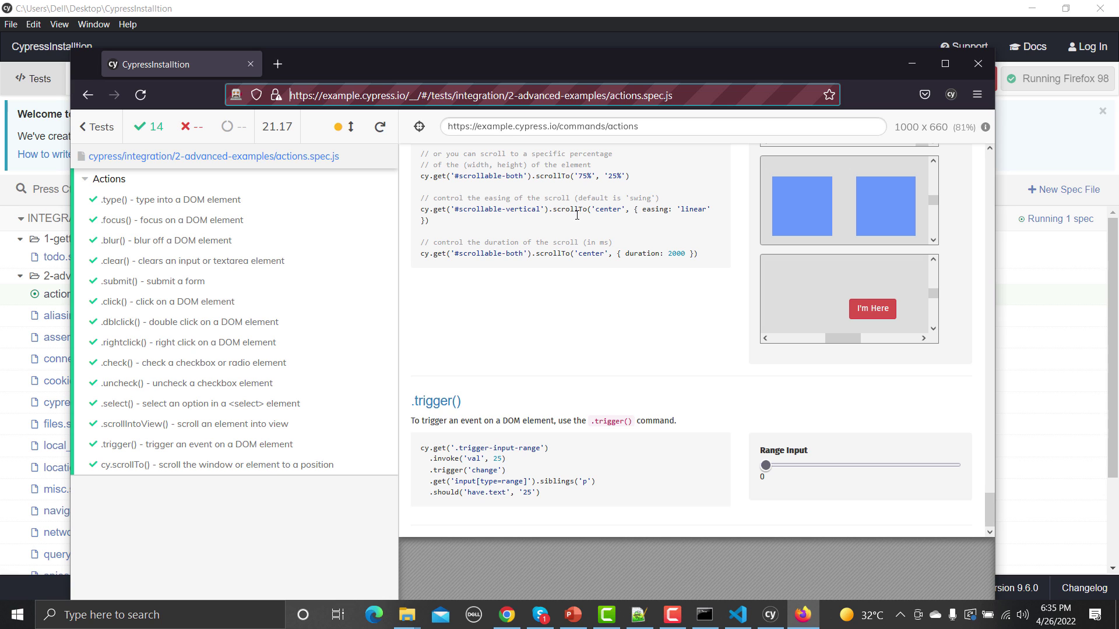
pyautogui.scroll(3, 619, 280)
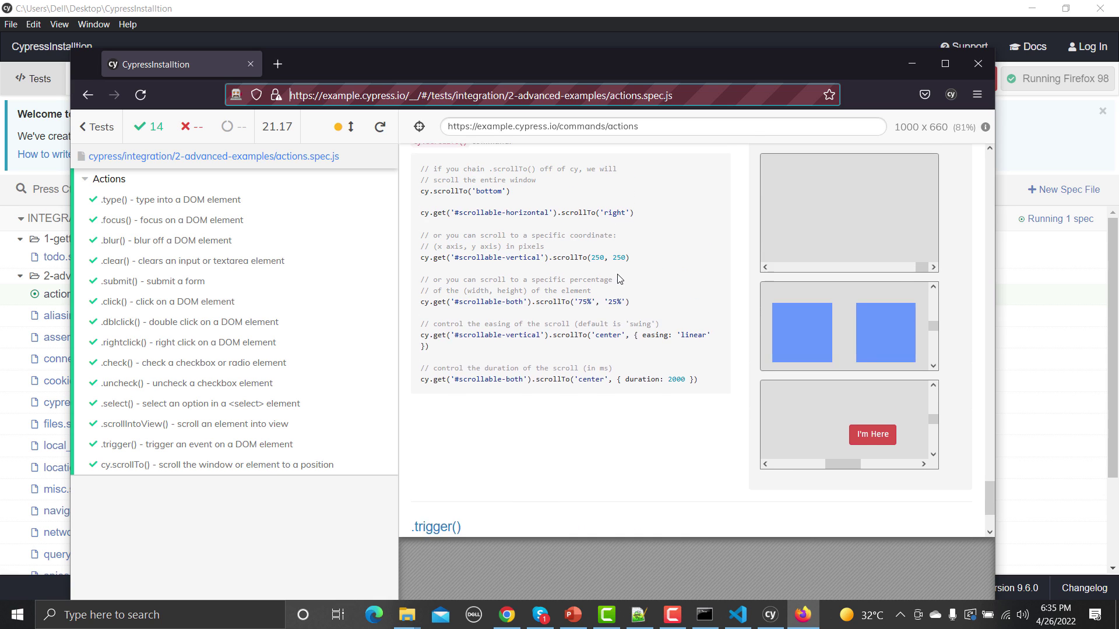
pyautogui.scroll(3, 619, 280)
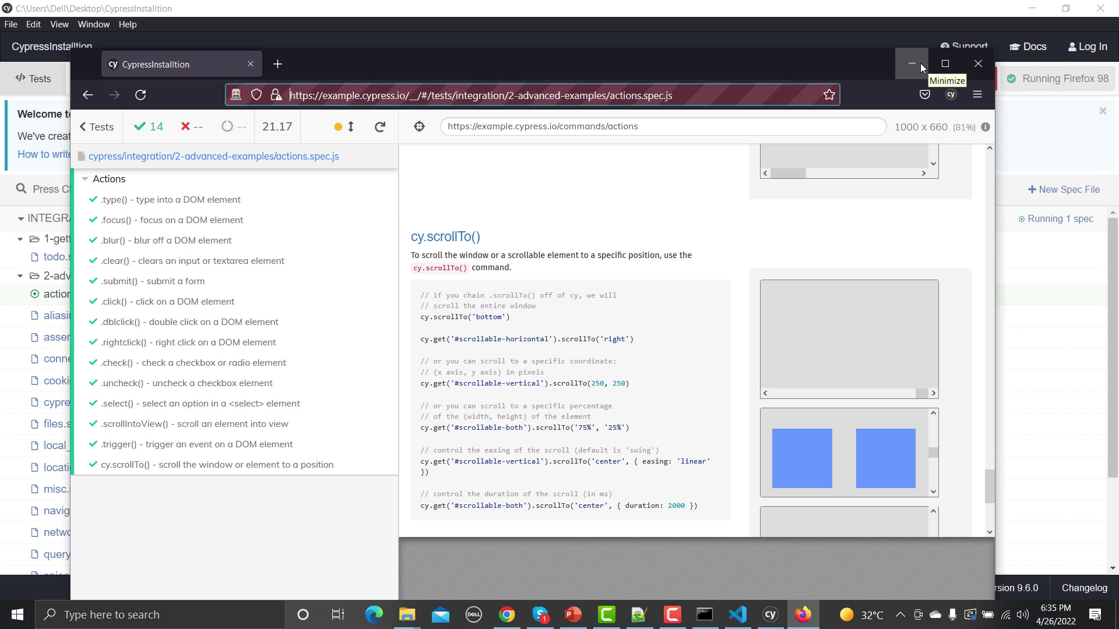
# Close the Firefox test window, stop the spec run in Cypress, and check which other browsers are available for testing
pyautogui.click(966, 67)
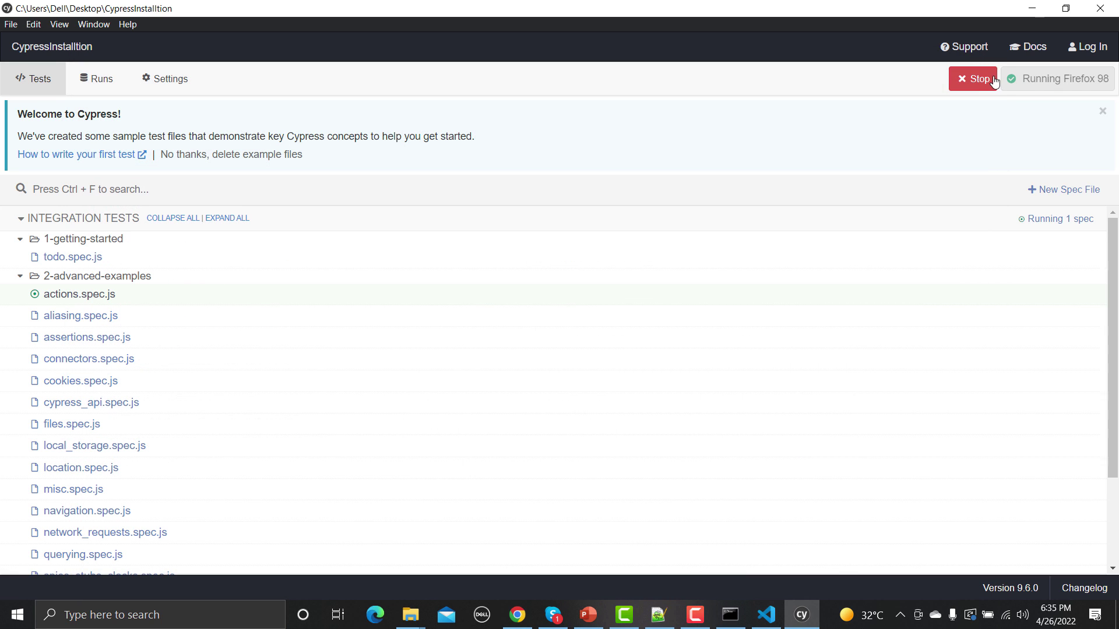
pyautogui.click(975, 82)
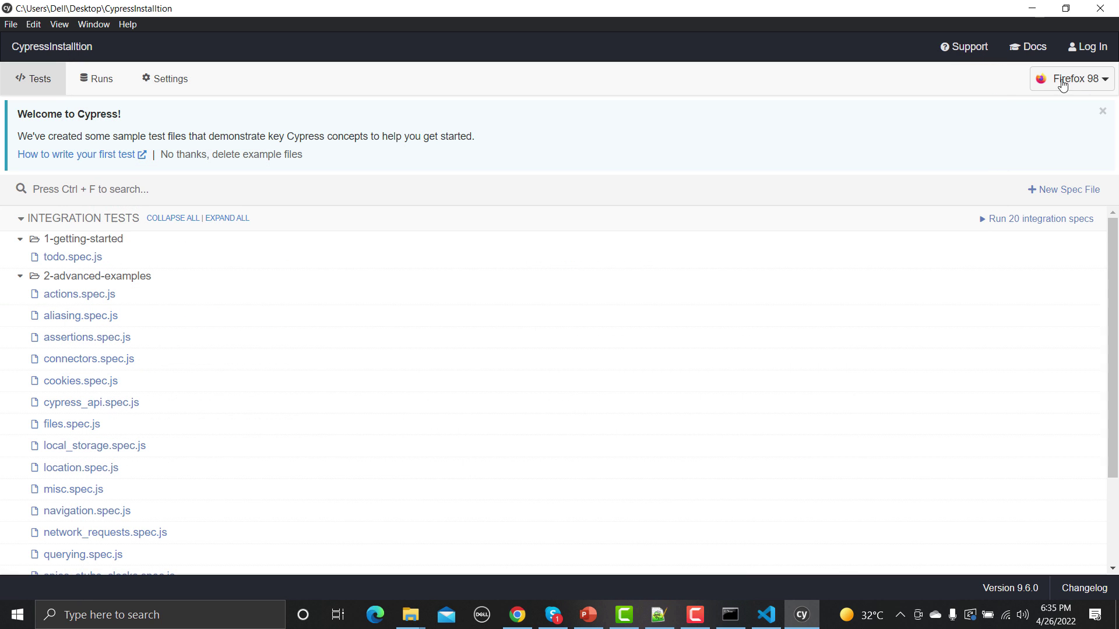
pyautogui.click(1093, 83)
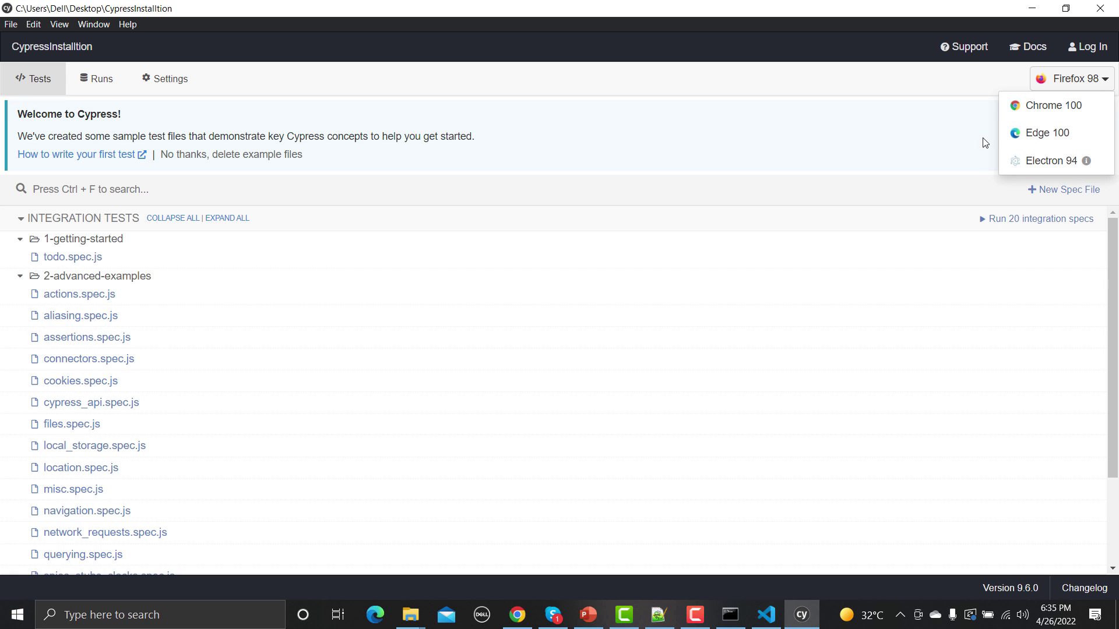
pyautogui.click(901, 118)
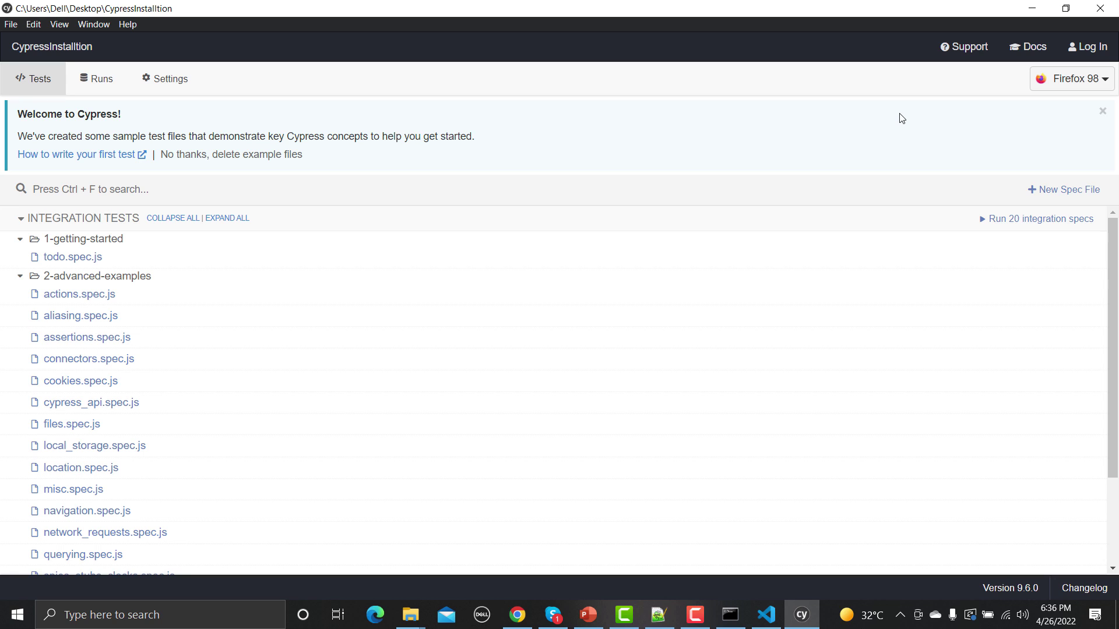